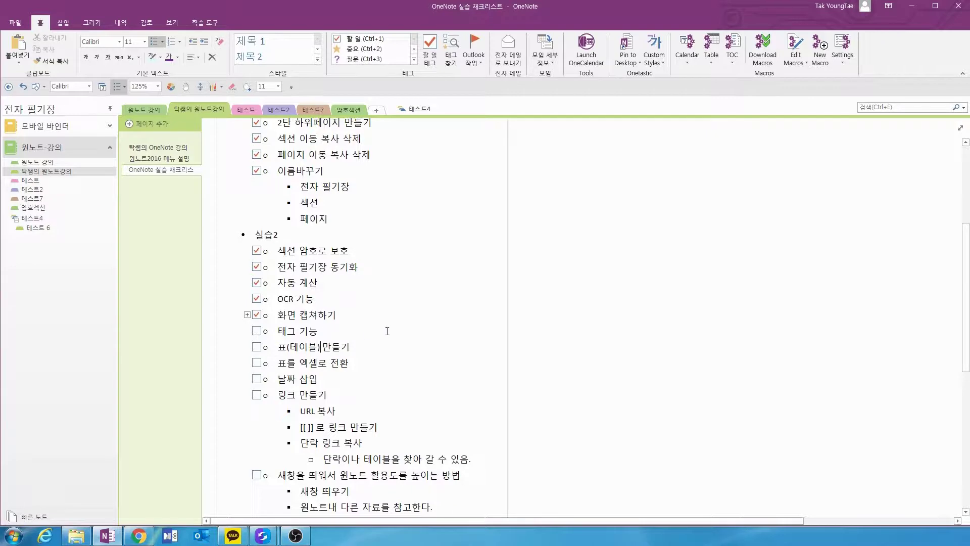
Assign the red exclamation 중요 tag to the 태그 기능 item in the 실습2 checklist
click(320, 331)
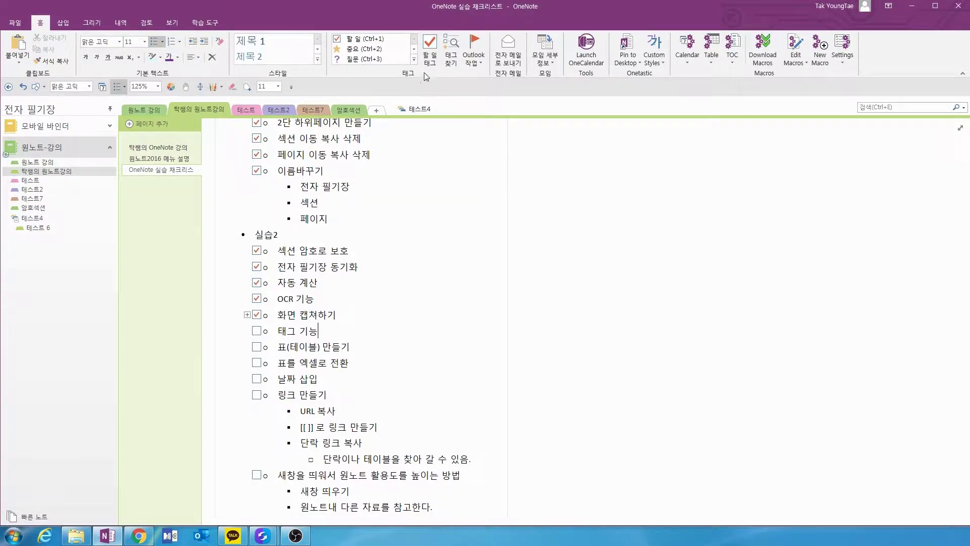
click(413, 59)
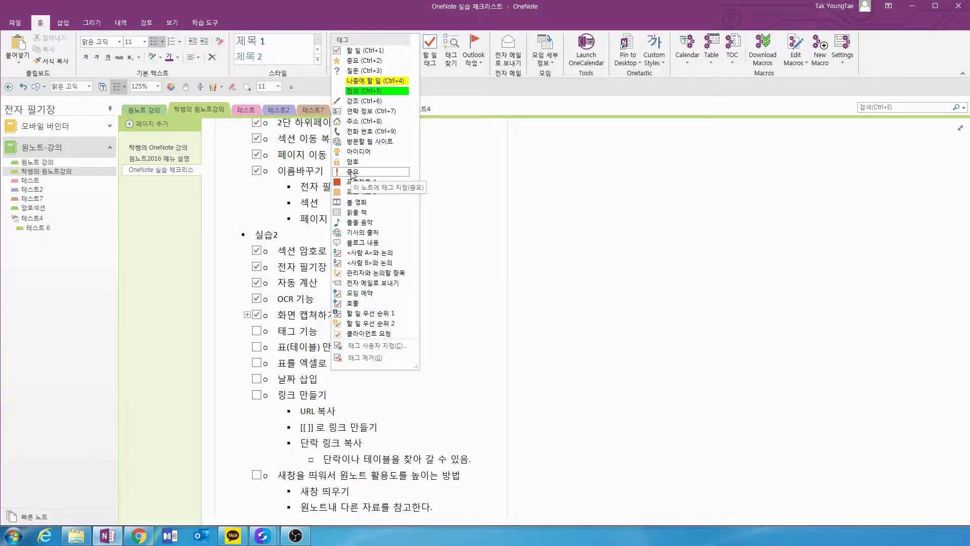
click(353, 173)
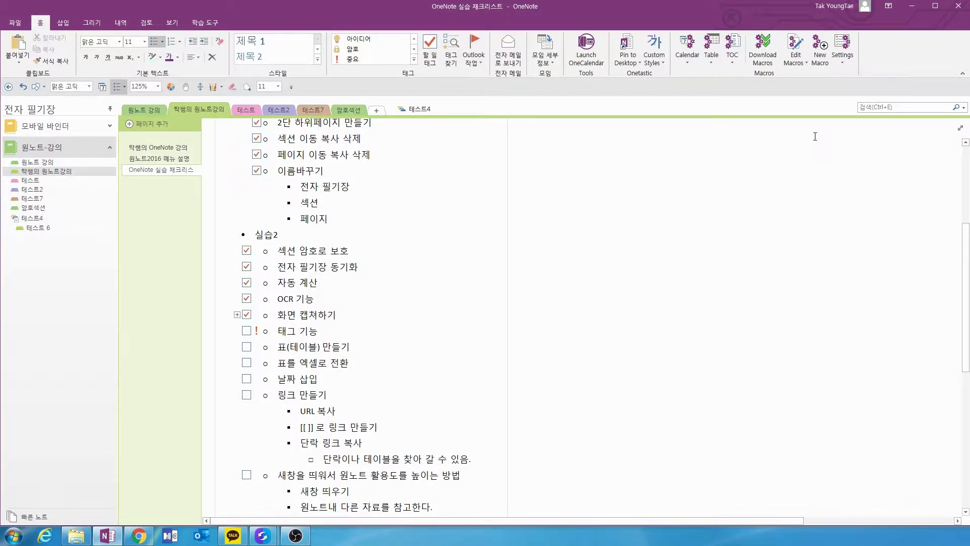
Review the notebook's tagged notes in the tag summary, grouped by tag name, and close the summary
click(455, 63)
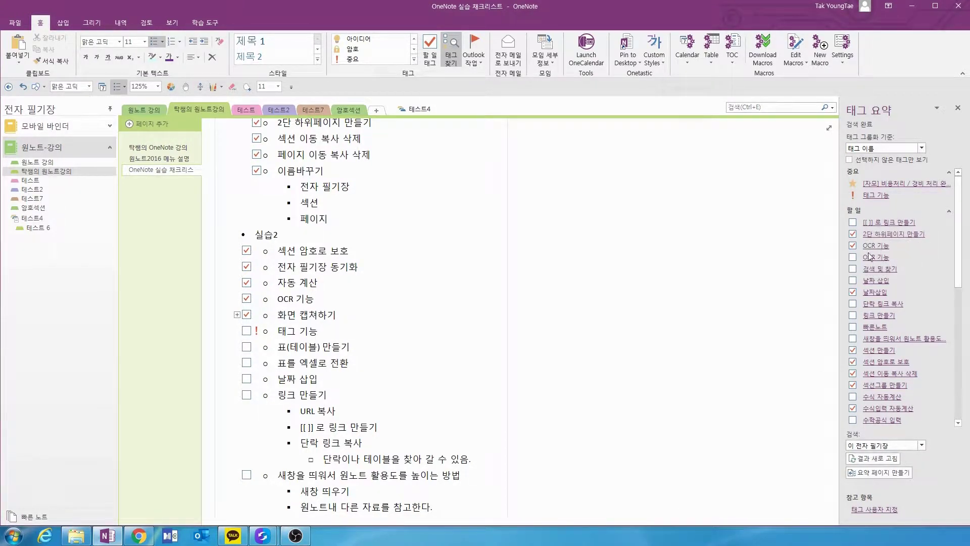
drag(961, 279, 962, 175)
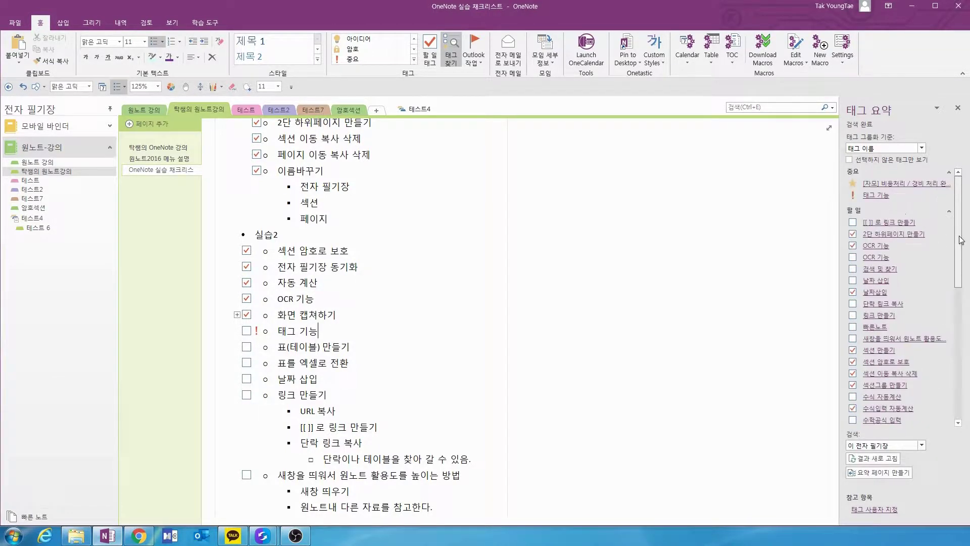
click(957, 108)
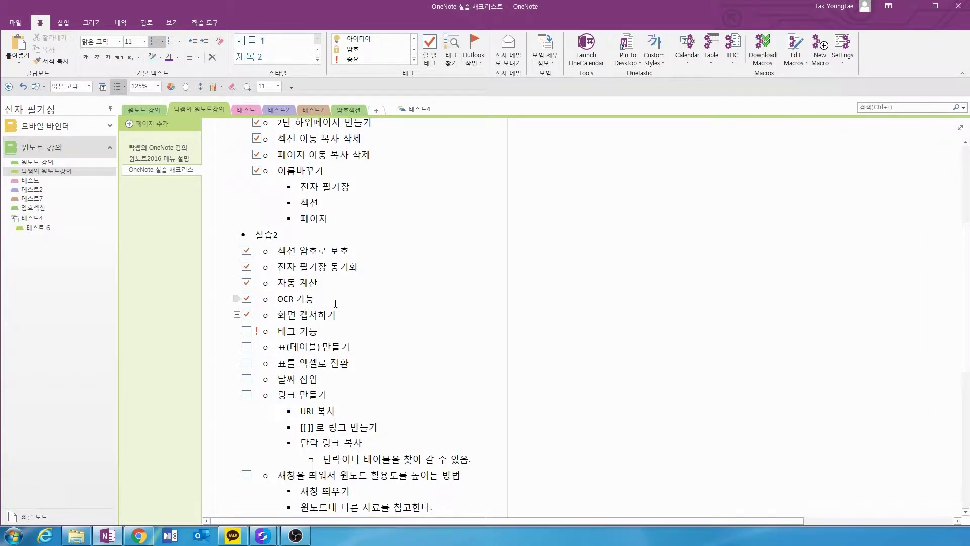
Remove the 중요 tag from the 태그 기능 item and mark its to-do checkbox as done
click(321, 331)
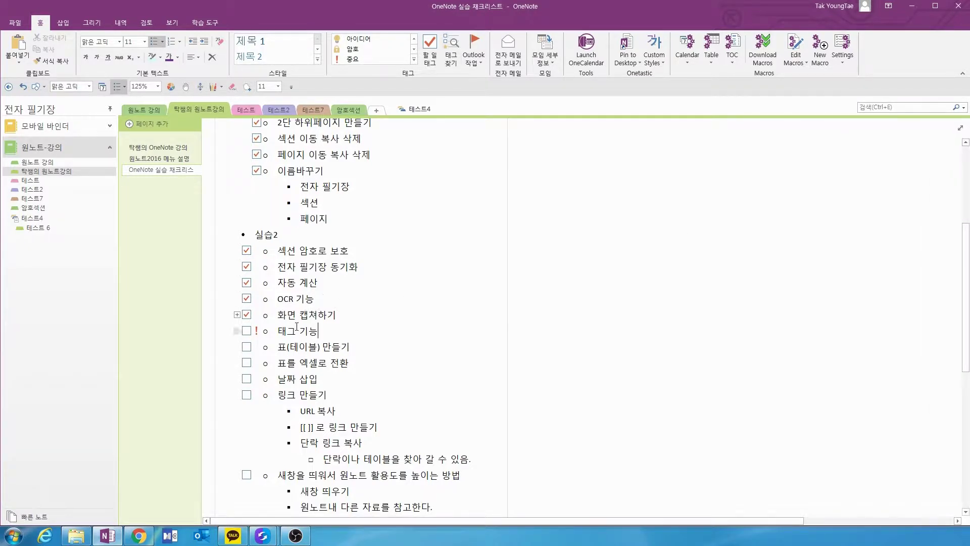
click(415, 61)
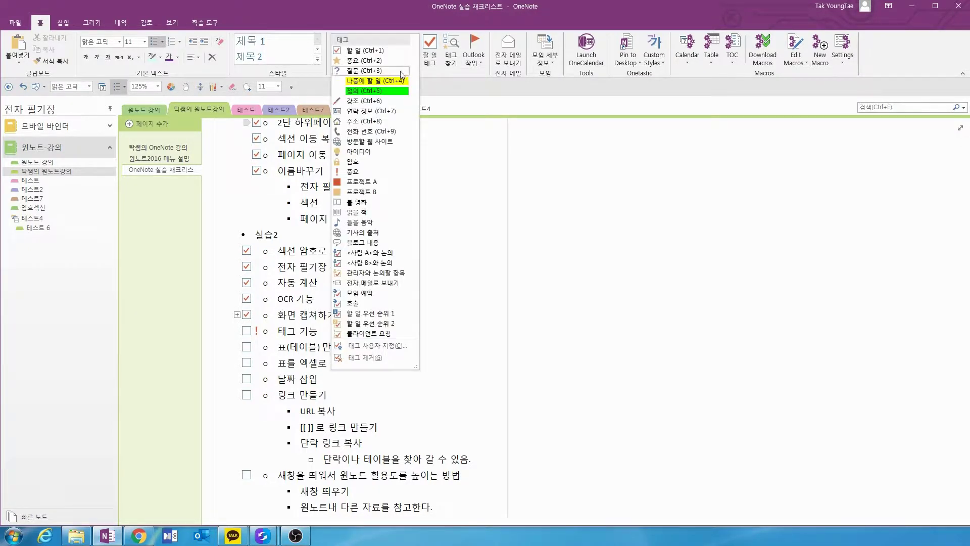
click(360, 169)
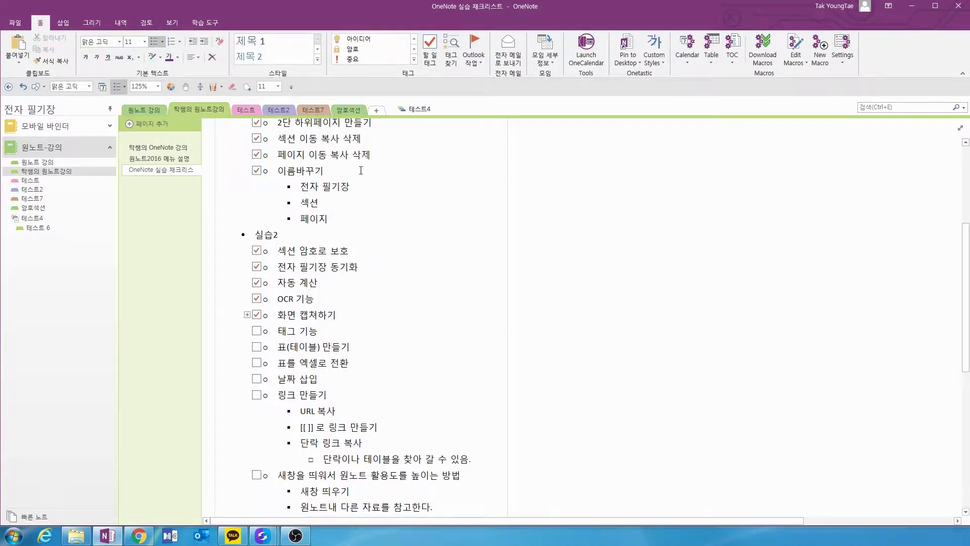
click(256, 331)
Insert a 3x3 table in the blank area beside the 실습2 checklist
click(560, 334)
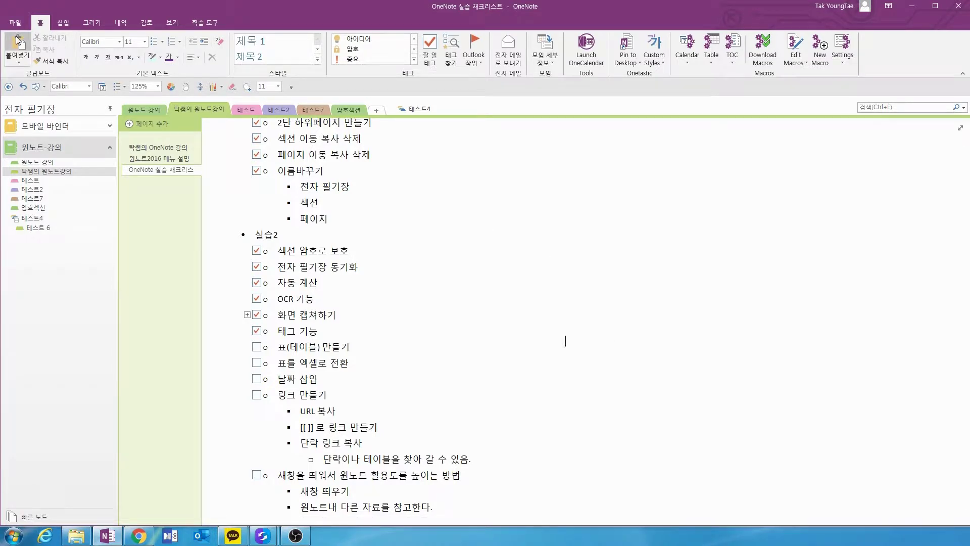
click(63, 23)
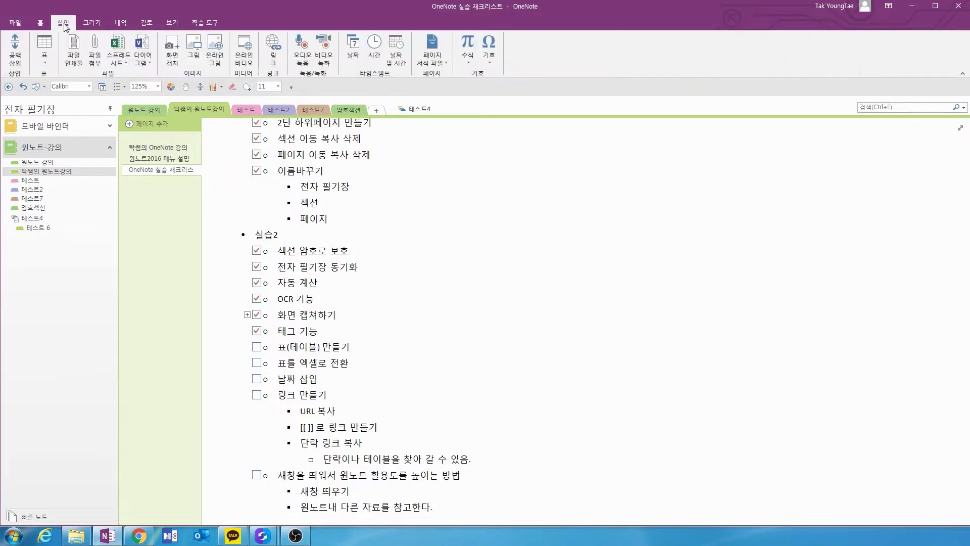
click(47, 60)
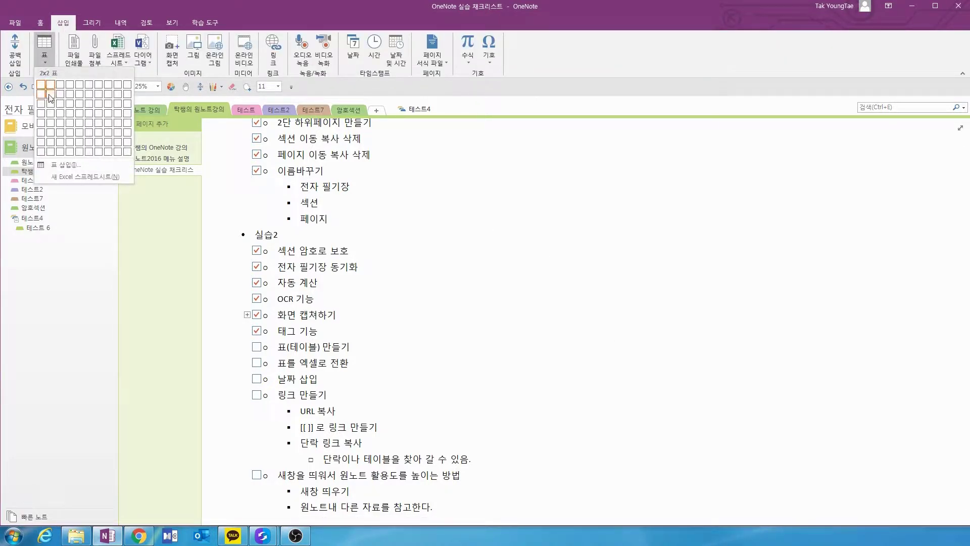
click(60, 105)
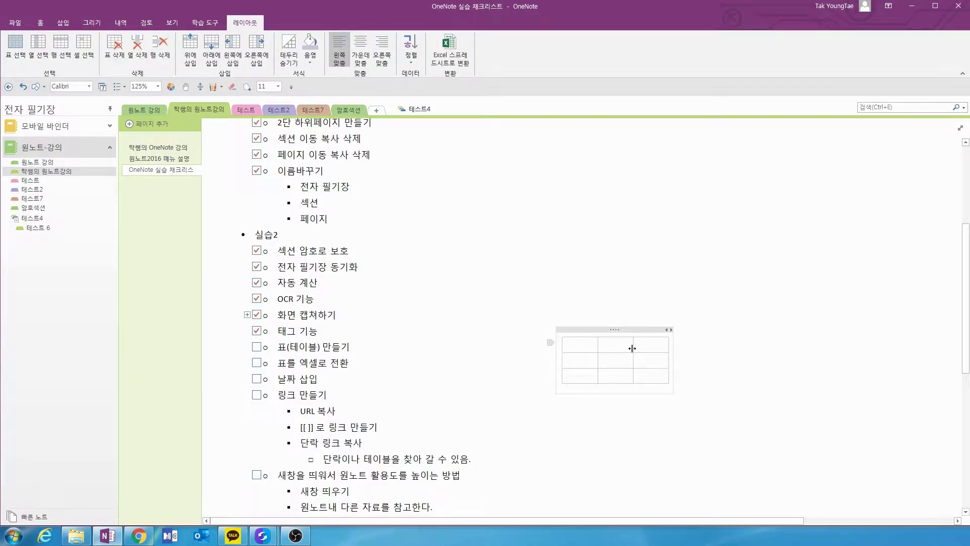
Extend the new table to six rows by moving past its last cell, and delete the whole table
key(Tab)
key(Tab)
key(Tab)
key(Tab)
key(Tab)
key(Tab)
key(Tab)
key(Tab)
key(Tab)
key(Tab)
key(Tab)
key(Tab)
key(Tab)
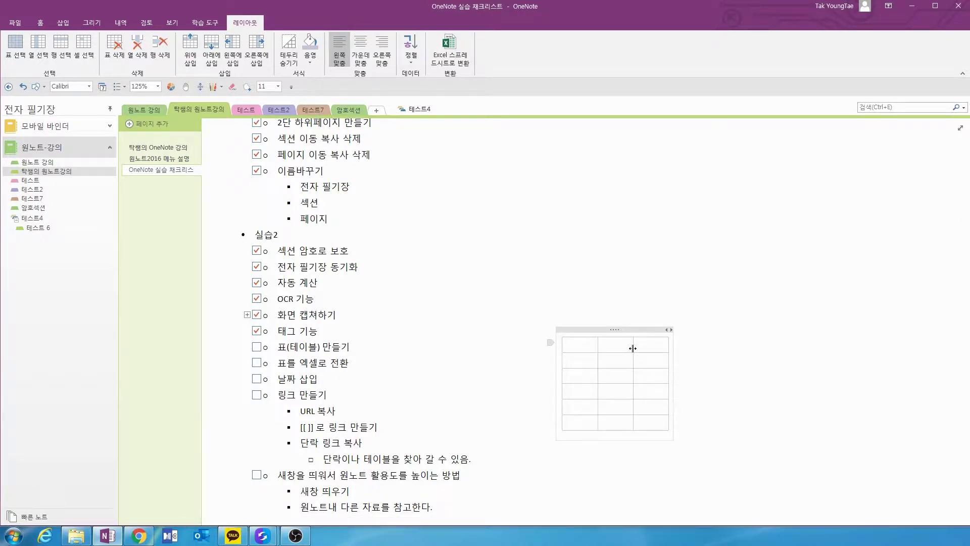
click(641, 331)
key(Delete)
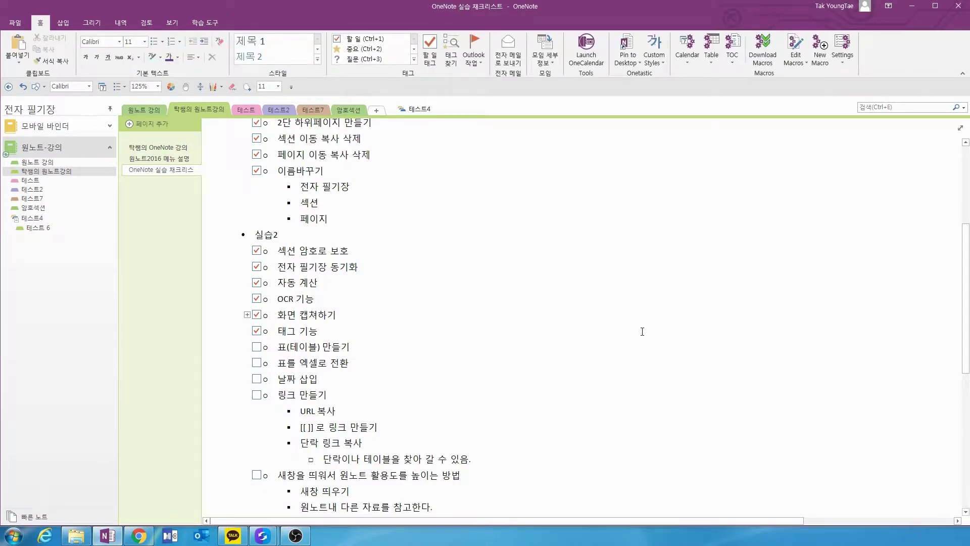
Write 표삽입 테스트 in the blank area beside the checklist and turn it into a table row with four columns
click(586, 319)
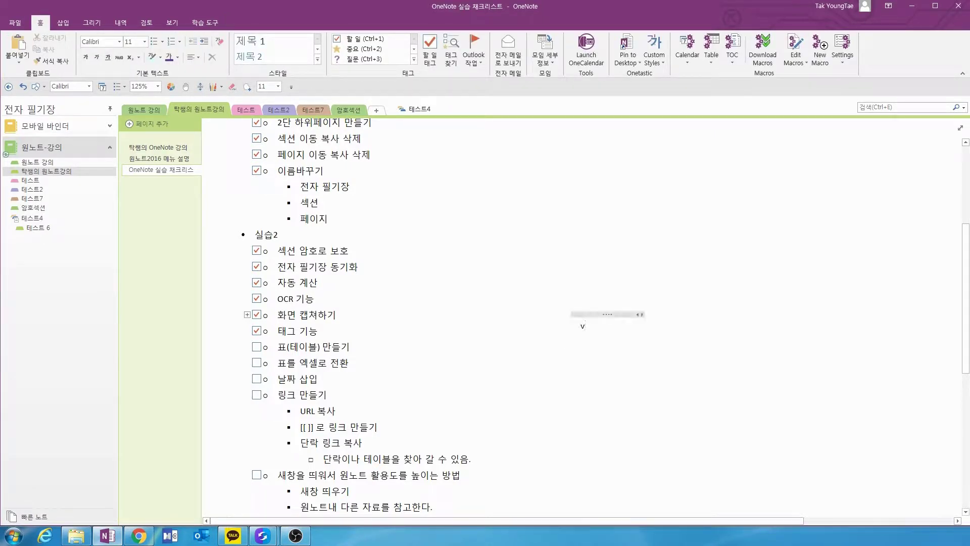
text(표삽입 테스트)
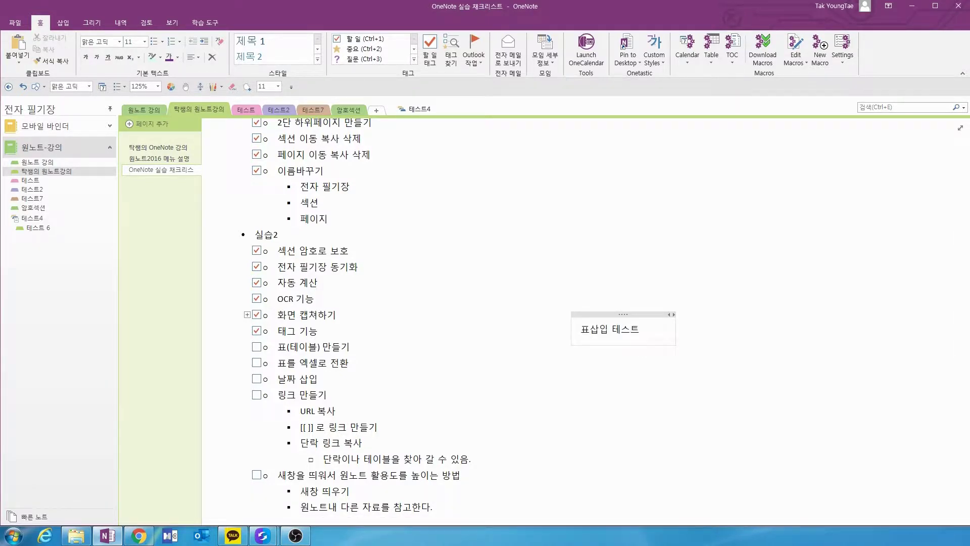
key(Tab)
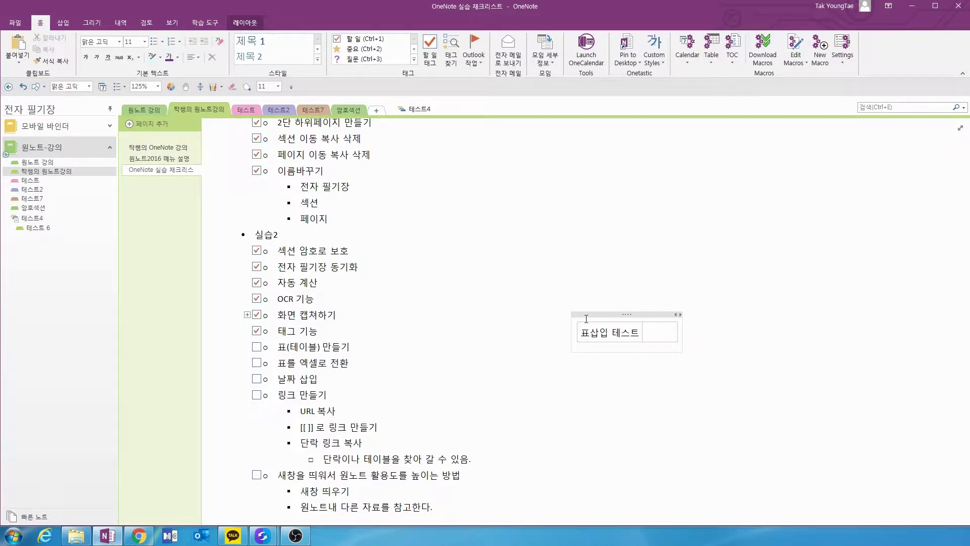
key(Tab)
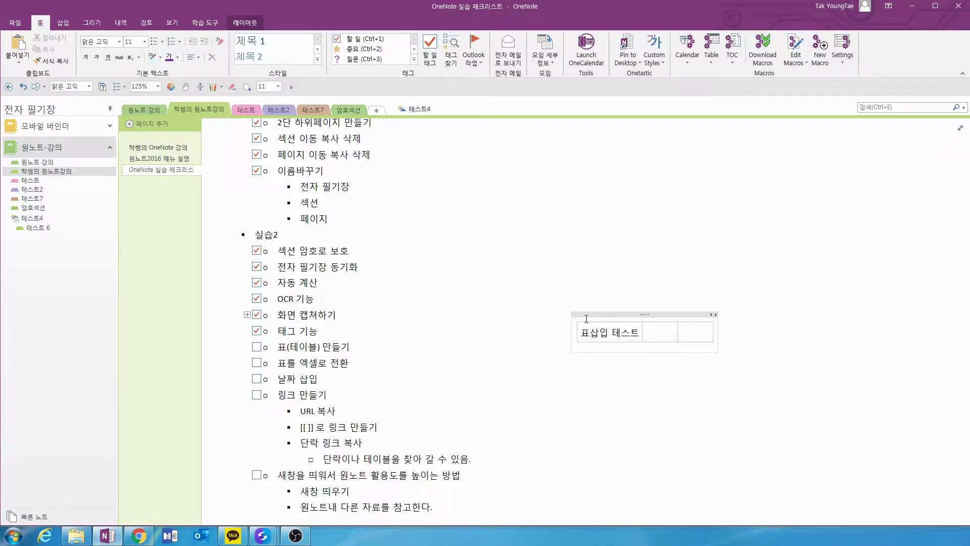
key(Tab)
Extend the 표삽입 테스트 table to five rows
key(Return)
key(Tab)
key(Tab)
key(Tab)
key(Tab)
key(Tab)
key(Tab)
key(Tab)
key(Tab)
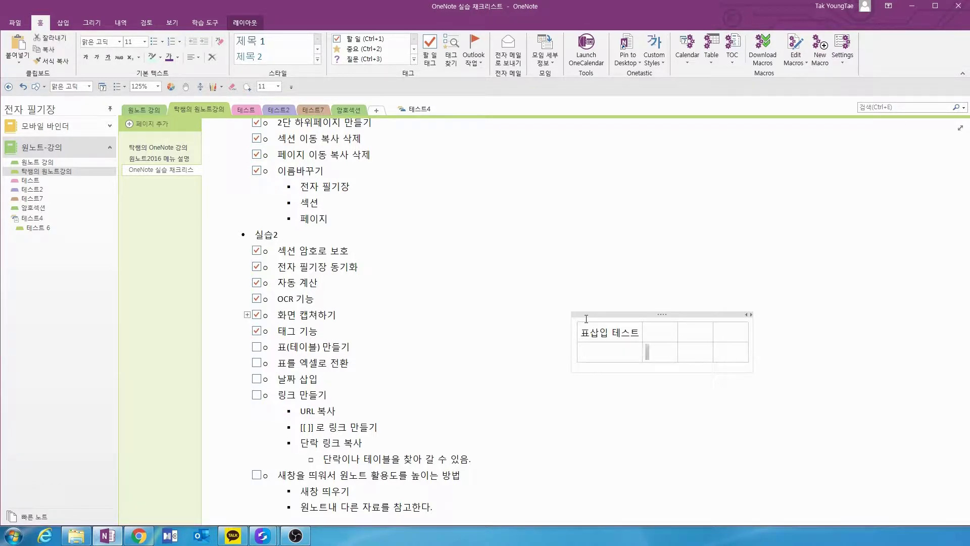
key(Tab)
key(Tab)
key(Tab)
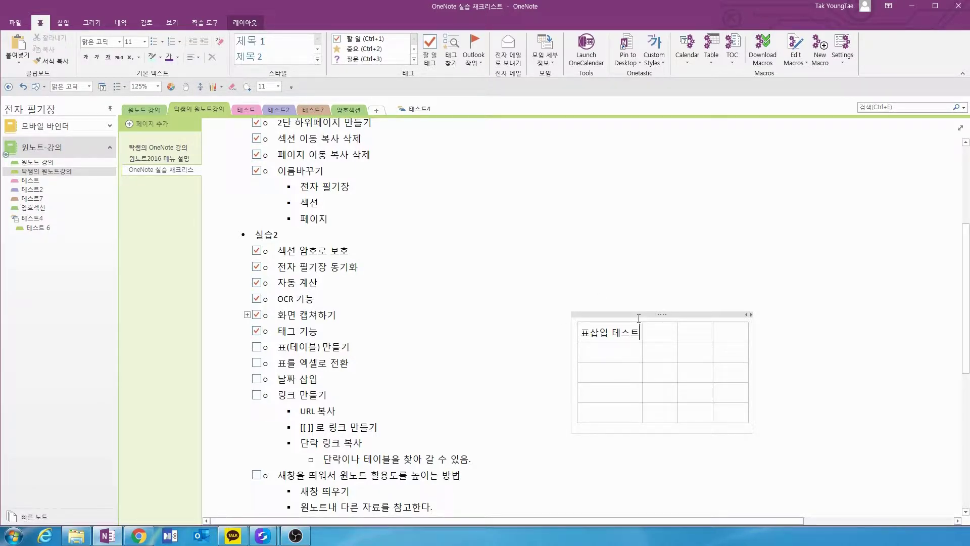
Look over the table commands available for a cell, and move the table slightly higher on the page
right_click(656, 332)
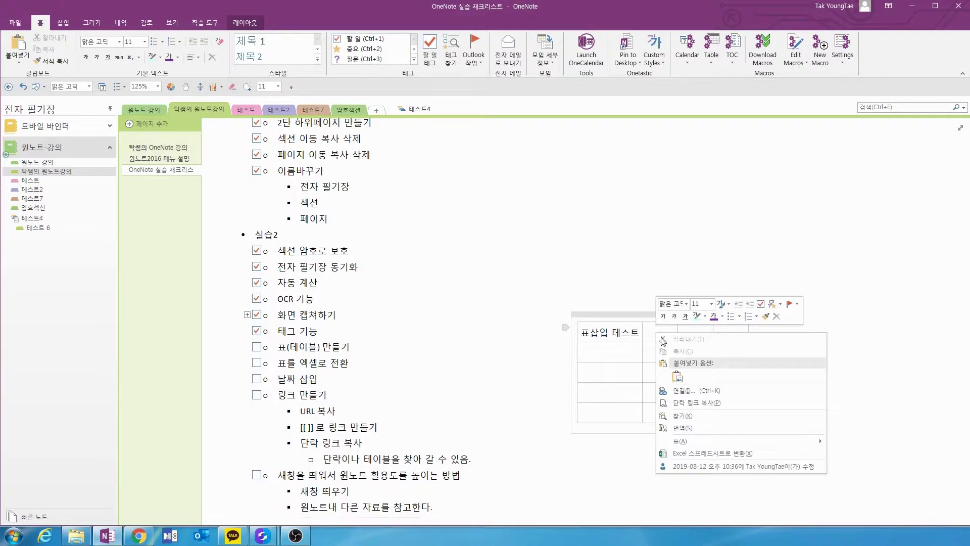
mouse_move(687, 442)
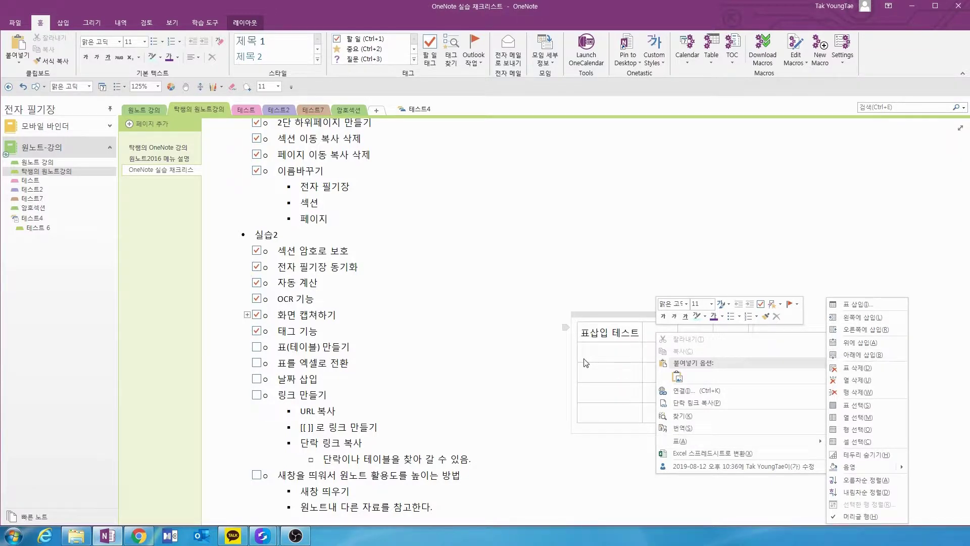
click(603, 353)
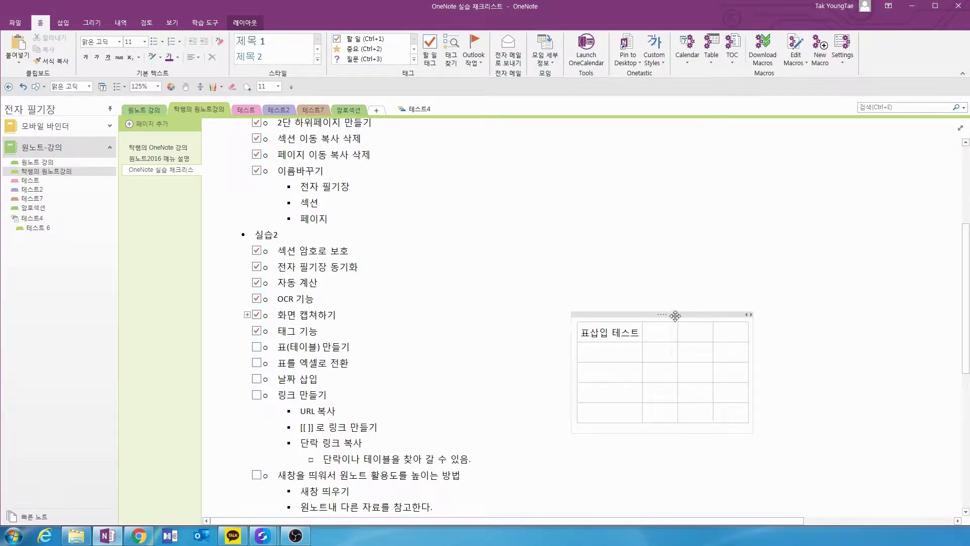
drag(668, 312, 667, 295)
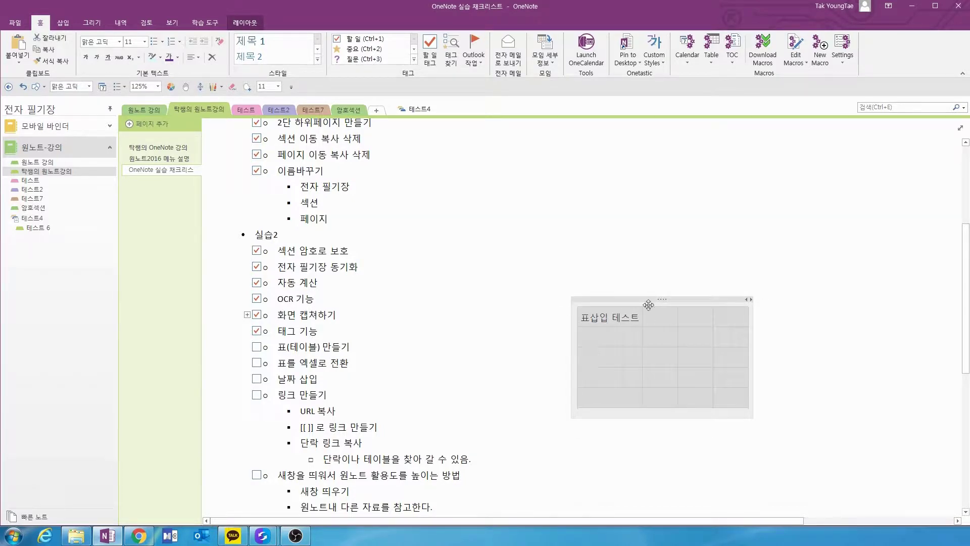
Search all notebooks for 독서 and open the 독서관련 section from the results
click(889, 106)
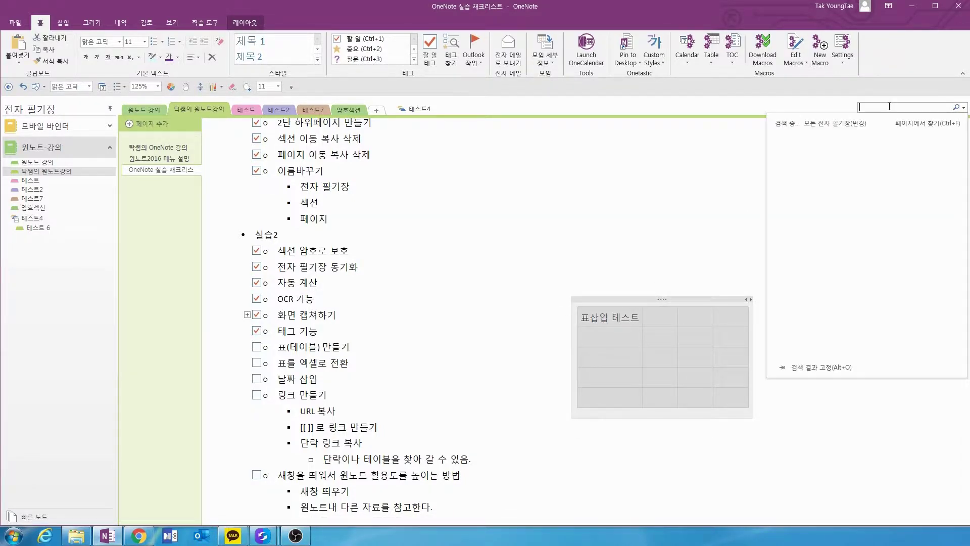
text(ㄷ)
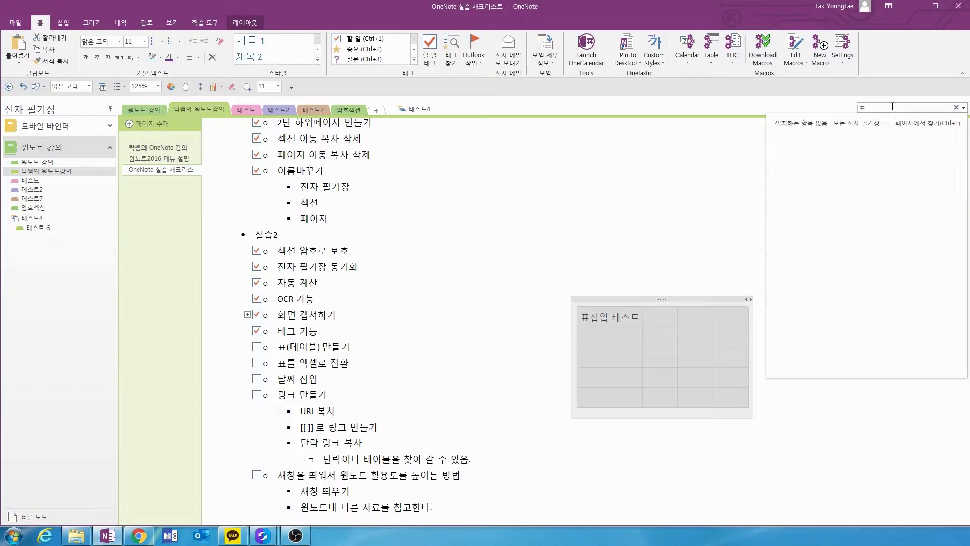
text(ㅗㄱ)
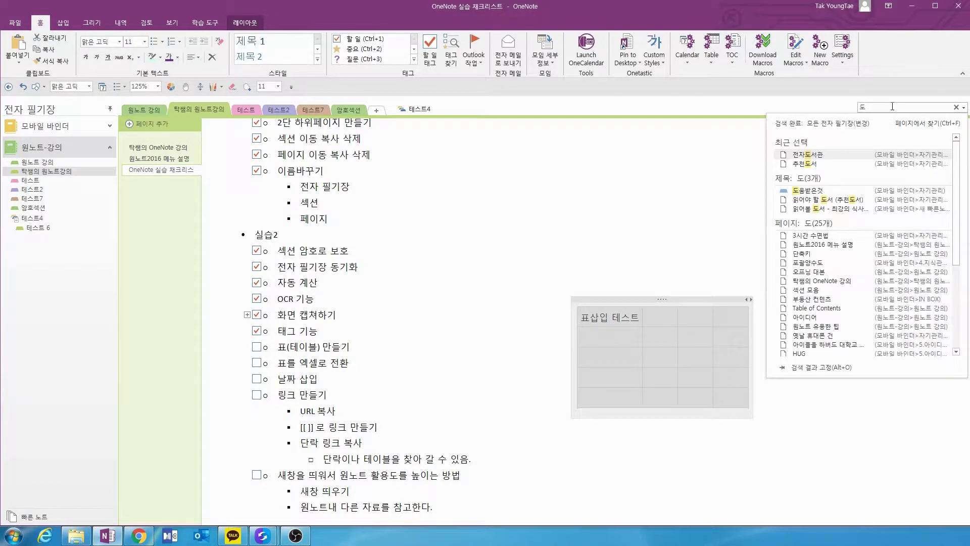
text(ㅅㅓ)
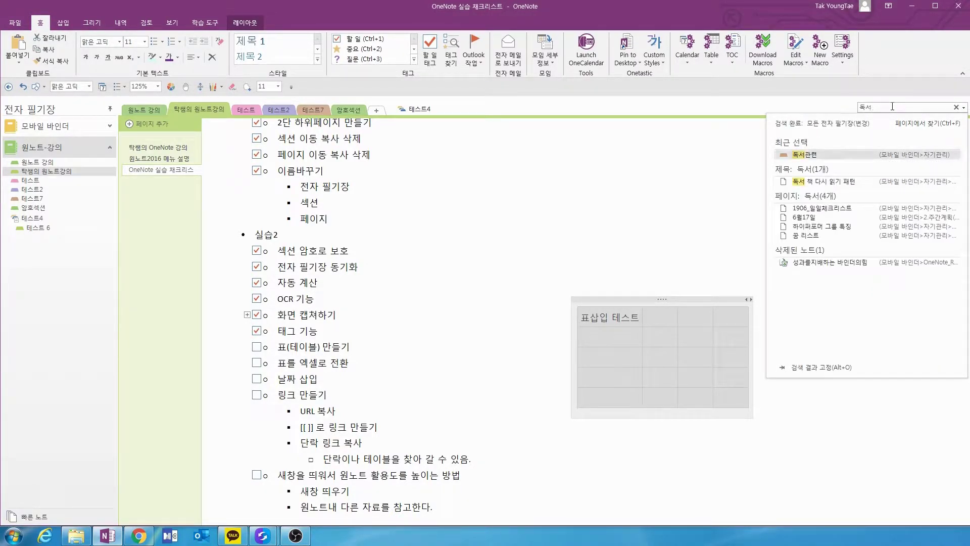
key(Return)
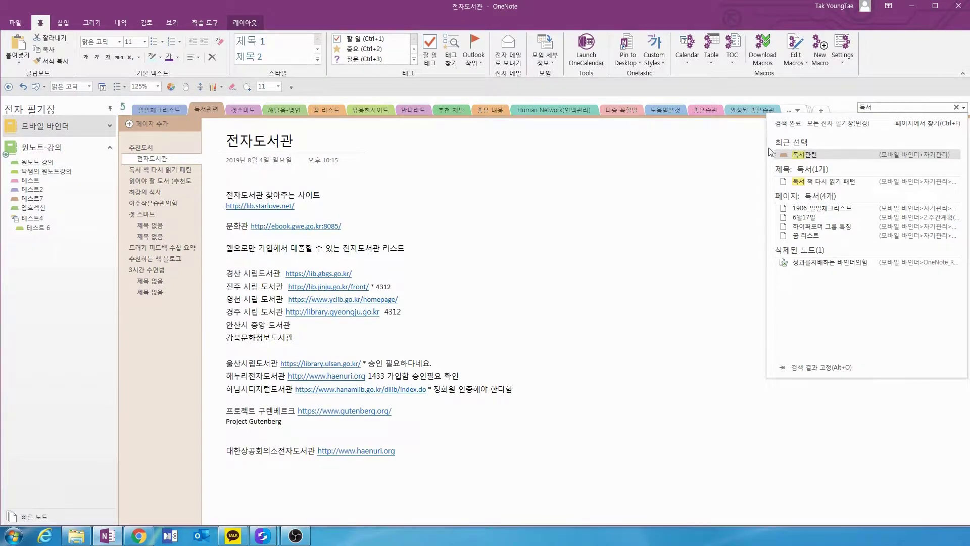
Search all notebooks for 도서, open the 추천도서 page and examine its book table
click(900, 108)
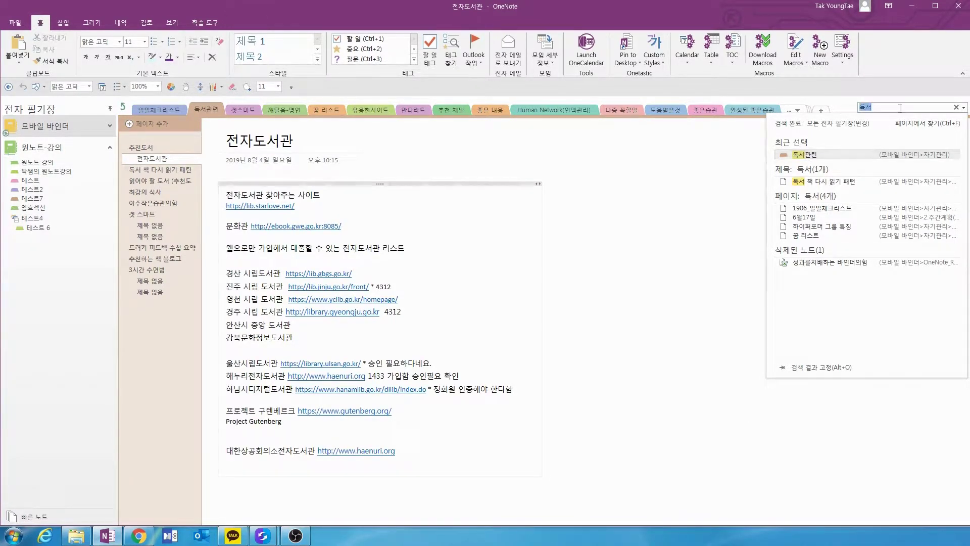
text(도서)
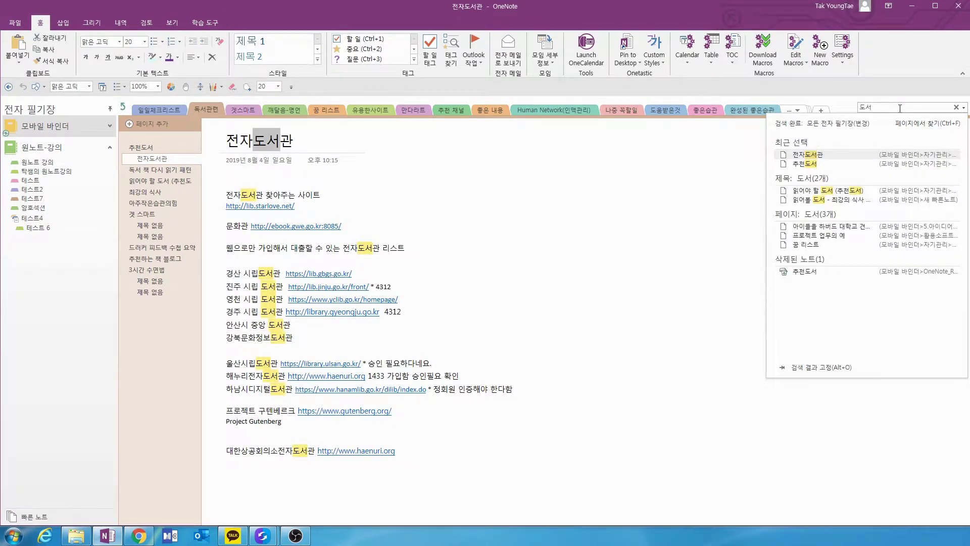
click(815, 164)
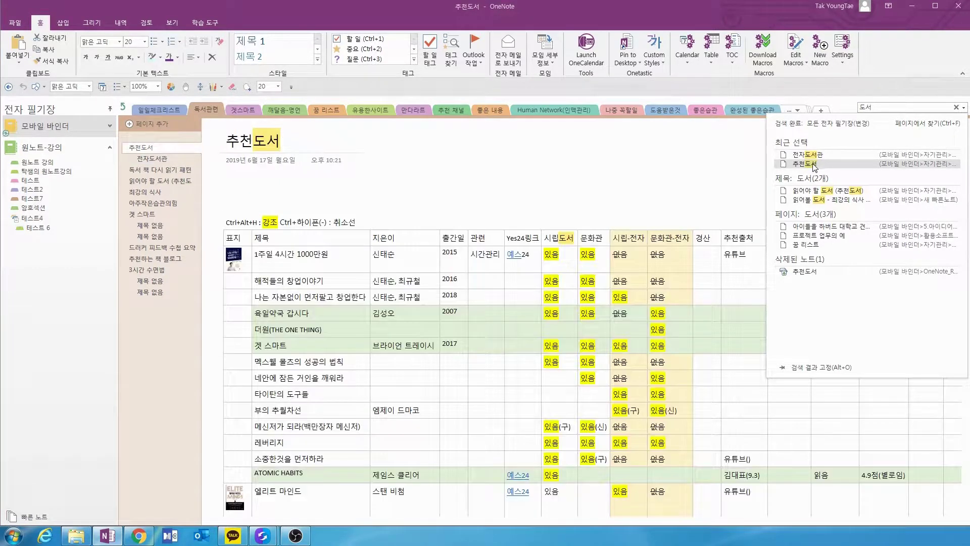
click(411, 256)
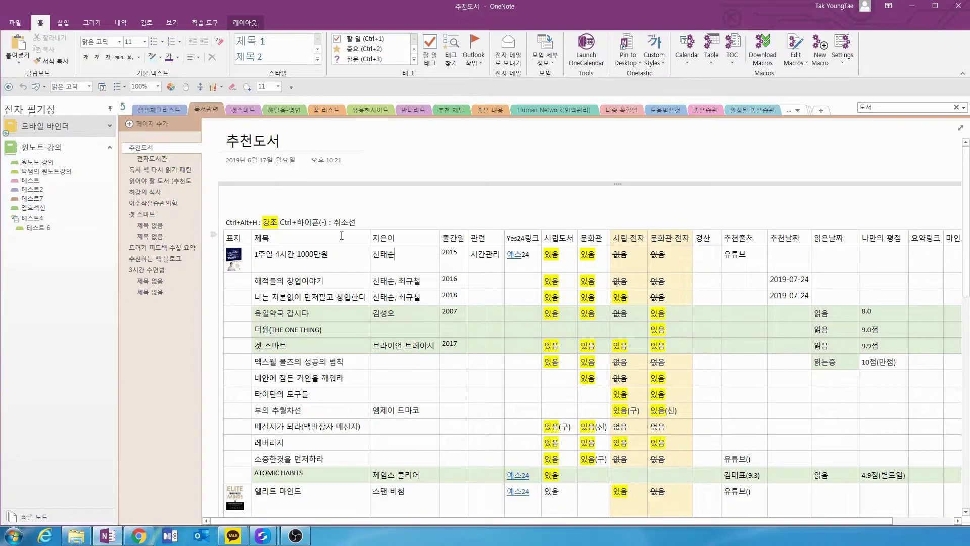
scroll(341, 236, down, 8)
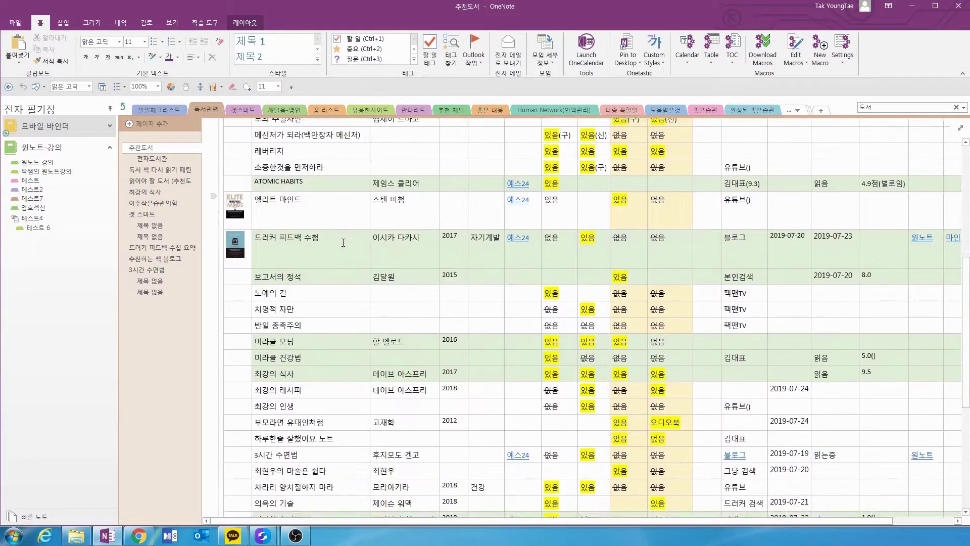
Look through the book table on the 추천도서 page and return to the practice checklist page in the 탁쌤의 원노트강의 section
scroll(343, 243, down, 6)
scroll(348, 257, up, 7)
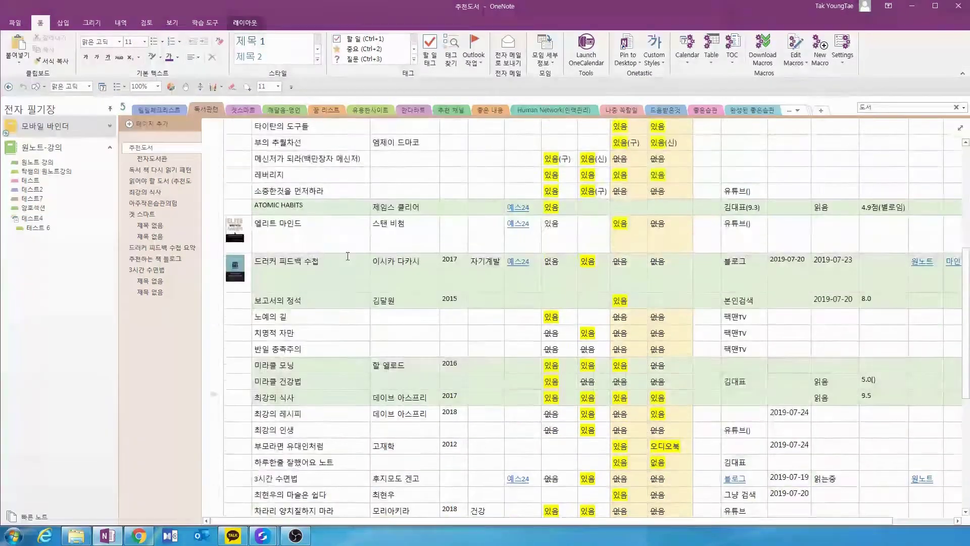
scroll(348, 256, up, 7)
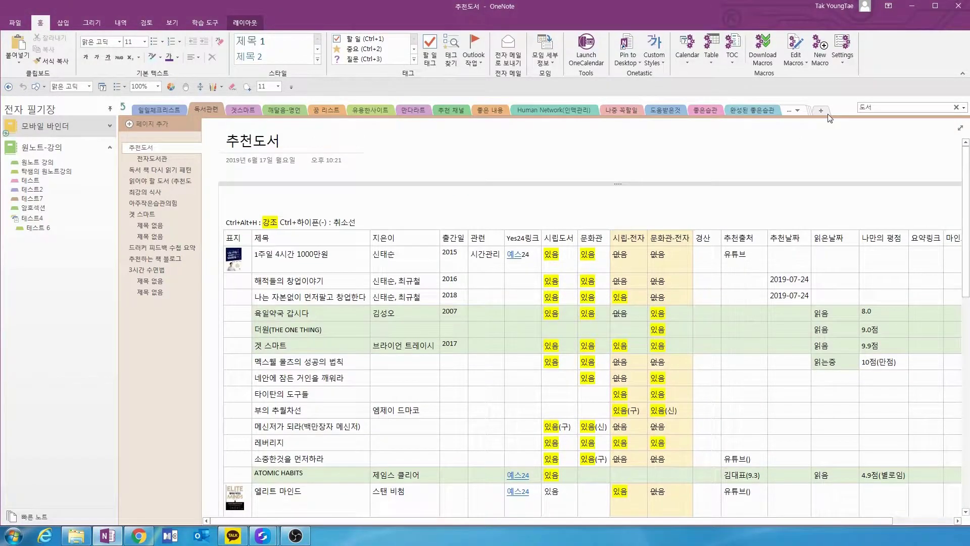
click(56, 170)
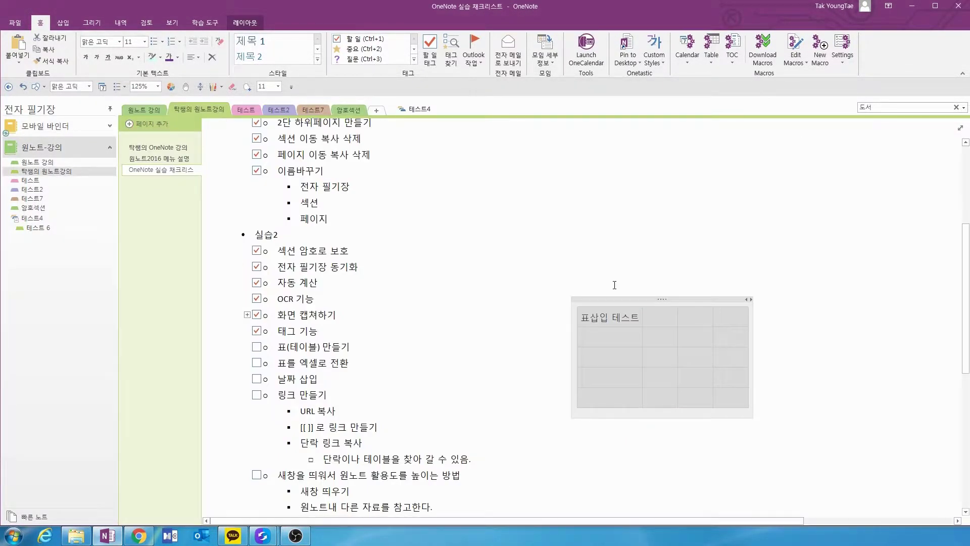
Move the test table slightly higher on the page and clear the 표삽입 테스트 text from its first cell
drag(615, 299, 614, 266)
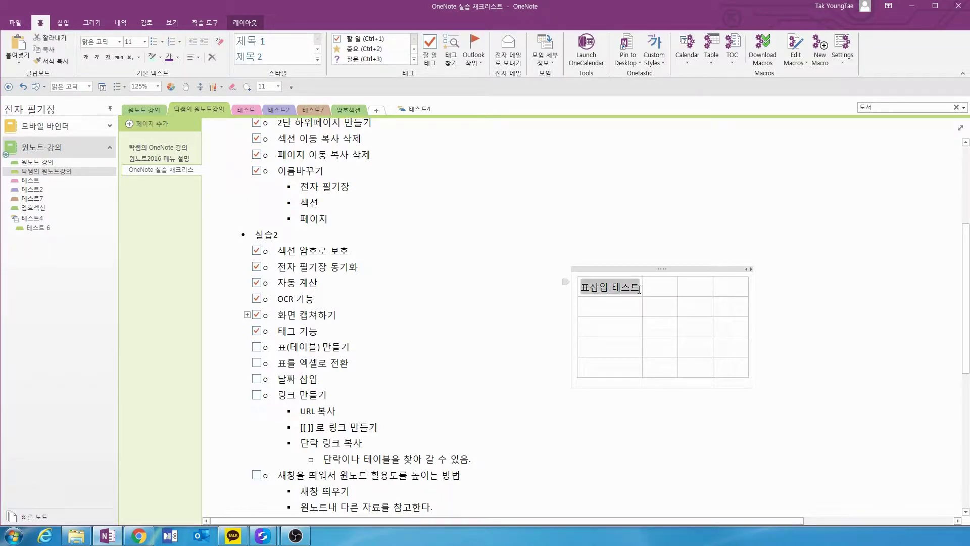
key(ctrl+z)
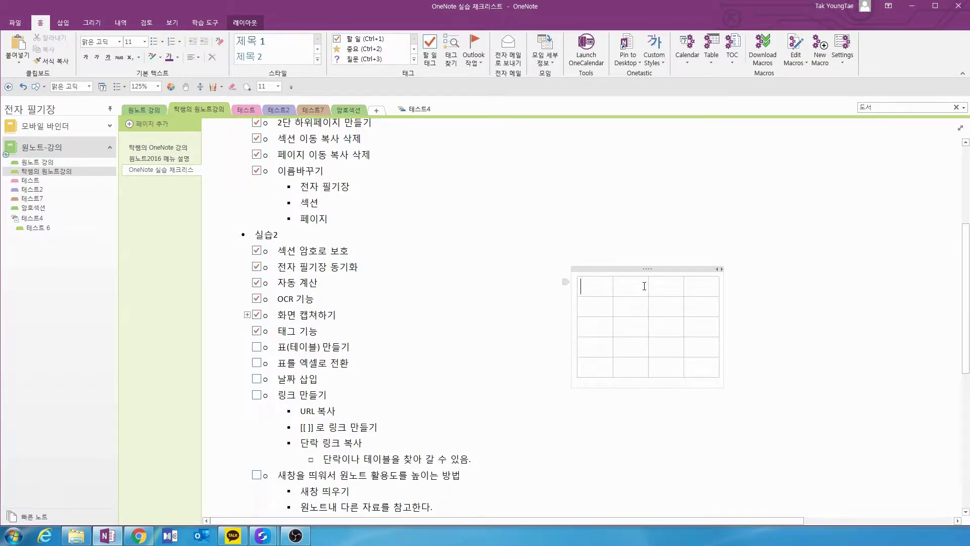
Insert a row above the table's first row and check off the 표(테이블) 만들기 checklist item
right_click(638, 284)
mouse_move(682, 393)
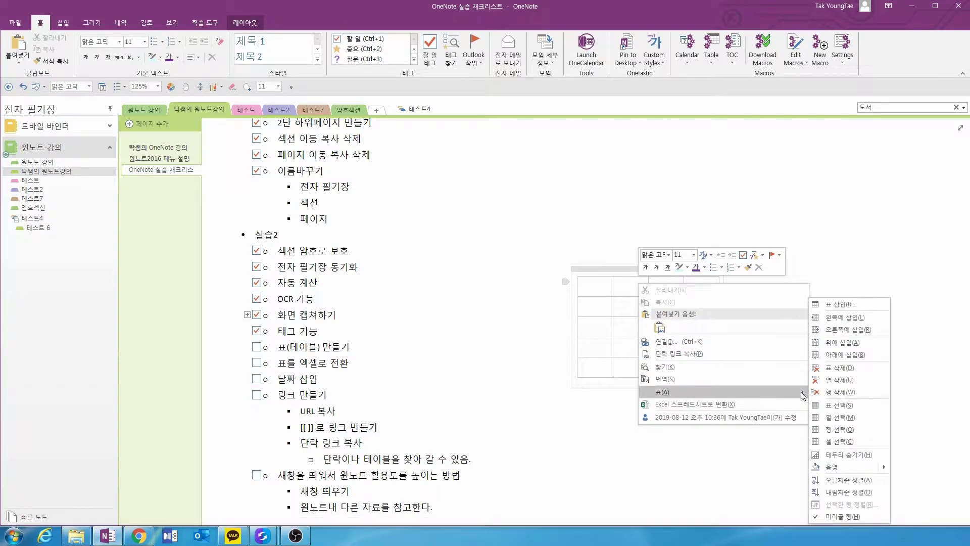
click(842, 343)
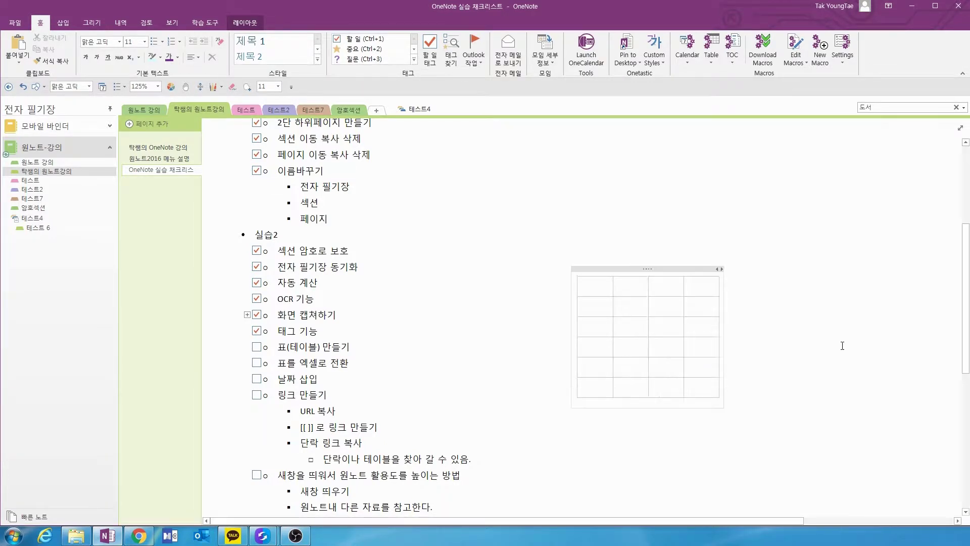
drag(605, 294, 712, 290)
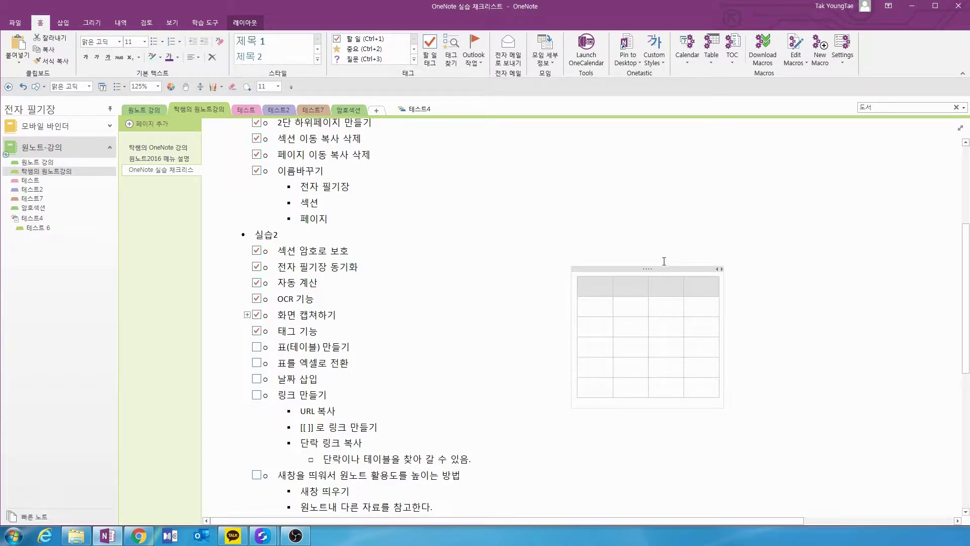
click(585, 269)
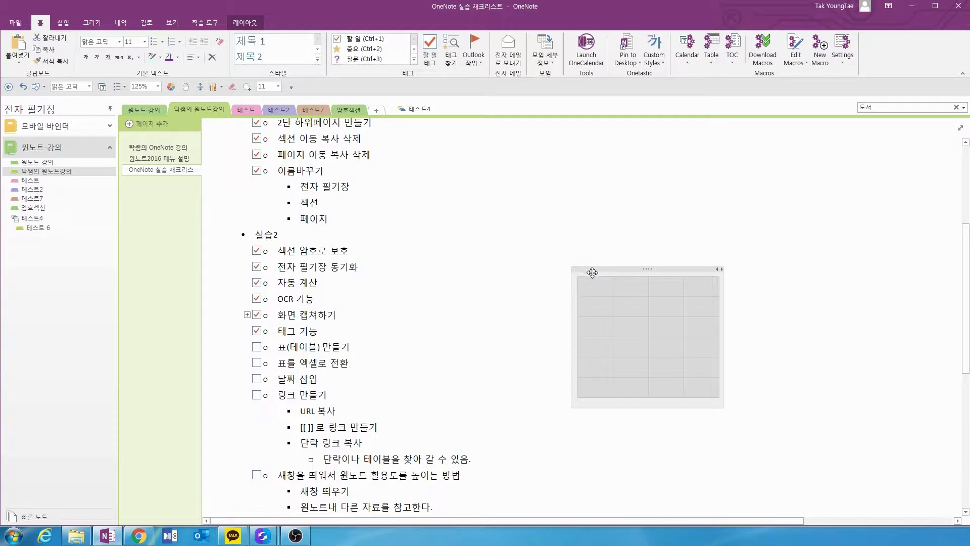
click(597, 296)
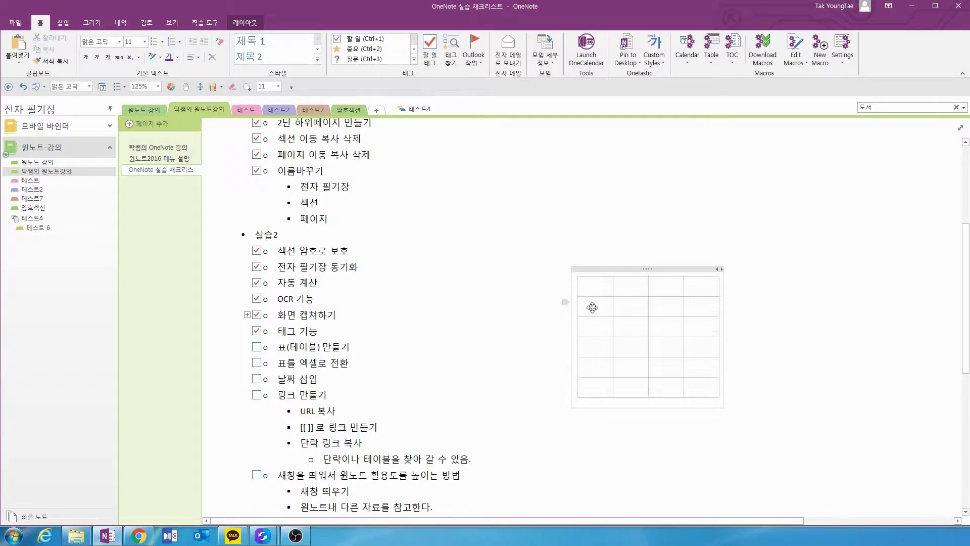
click(256, 346)
Enter the subject headings 국어, 영어 and 수학 in the table's first row, leaving the first cell empty
text(국어)
key(Tab)
text(영어)
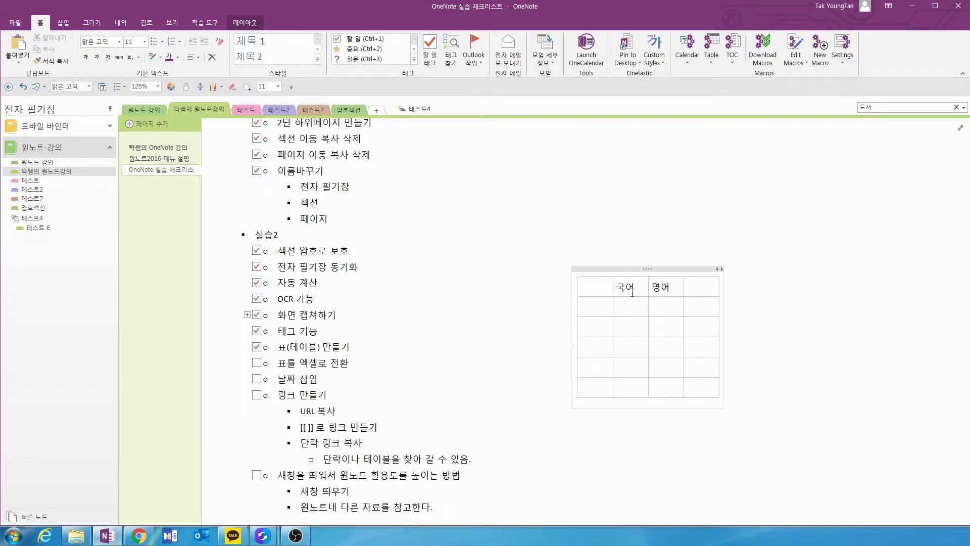
key(Tab)
text(수아)
key(BackSpace)
key(BackSpace)
text(하)
key(BackSpace)
key(BackSpace)
text(ㅎㅏㄱ)
Fill the first column below the heading row with A학생, B학생 and C학생
text(A학생)
key(Down)
text(B학생)
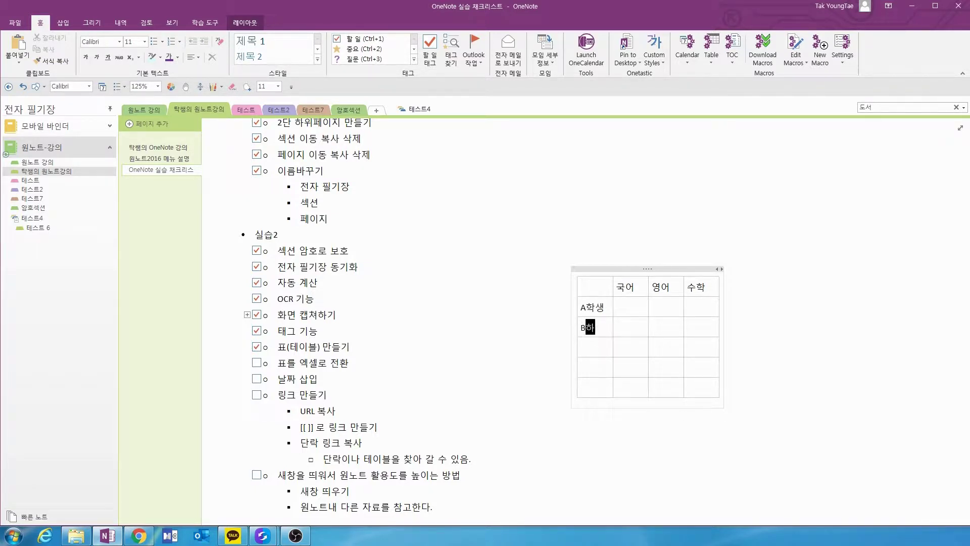
key(Down)
text(C학생)
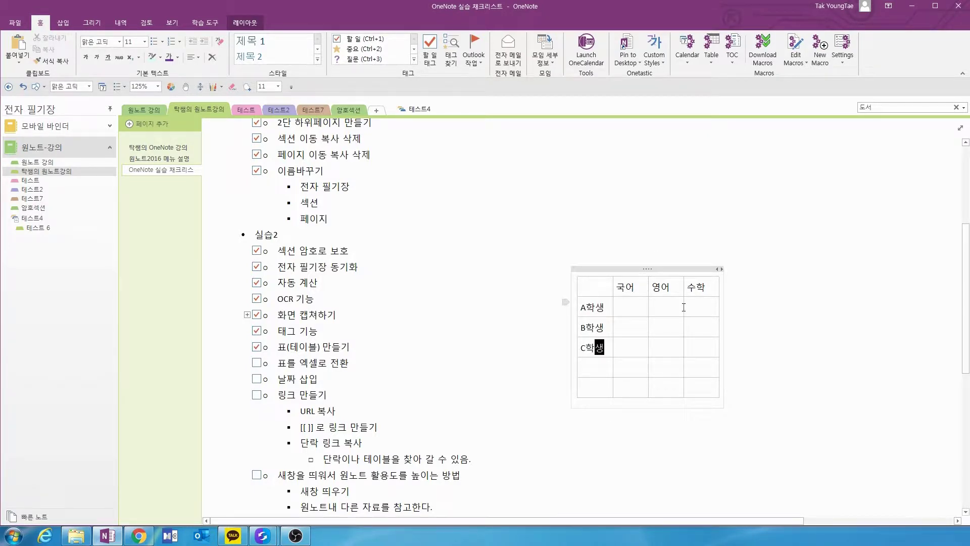
Insert a column after the 수학 column and give it the heading 과학
click(687, 306)
click(707, 284)
right_click(708, 288)
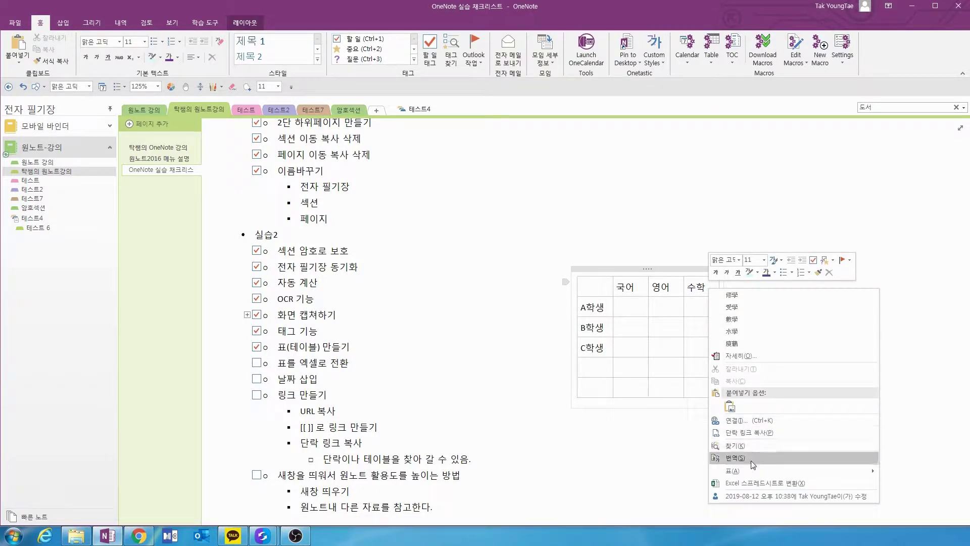
mouse_move(749, 469)
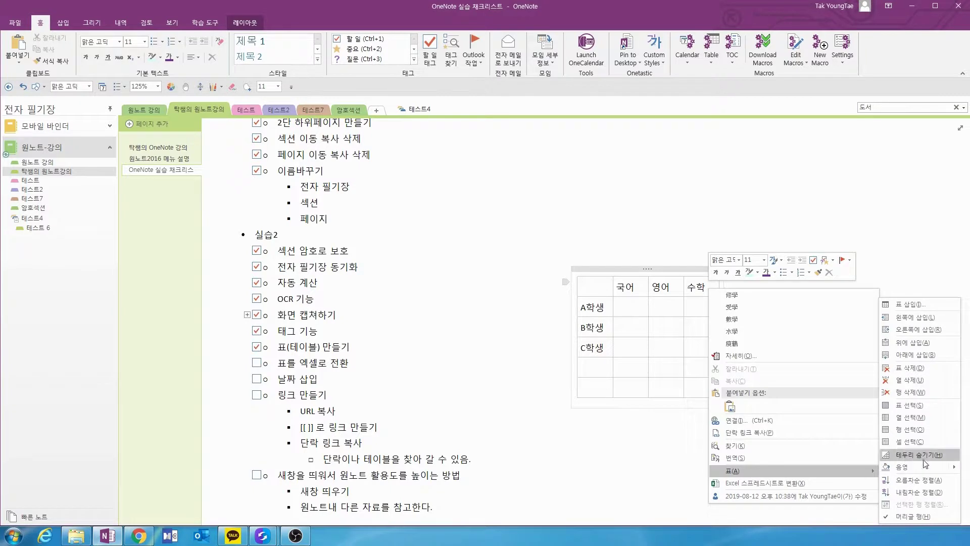
click(919, 330)
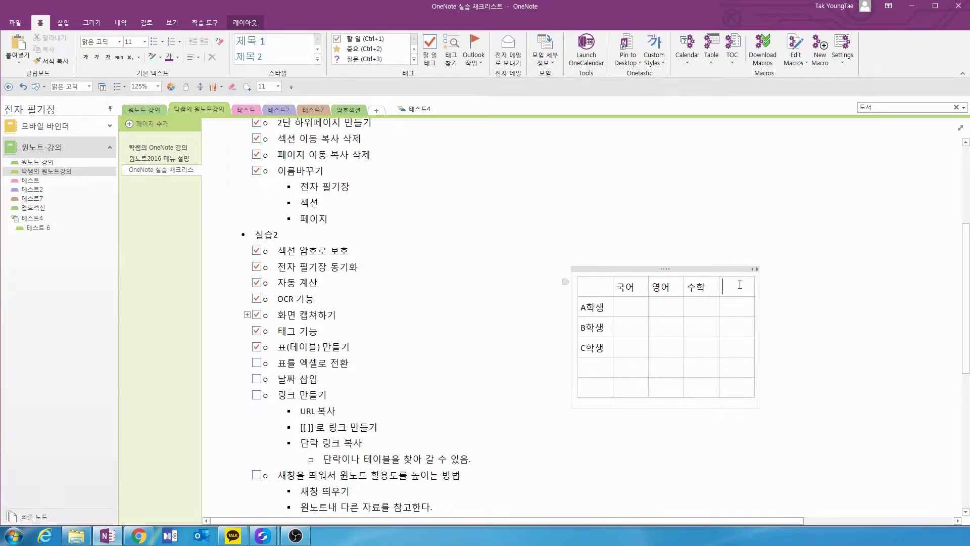
text(과학)
right_click(707, 285)
click(668, 293)
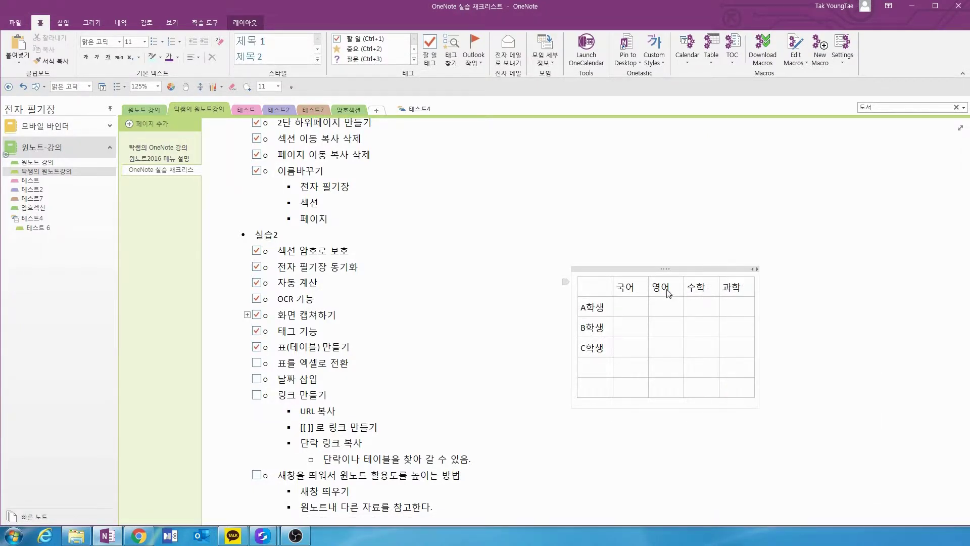
right_click(668, 292)
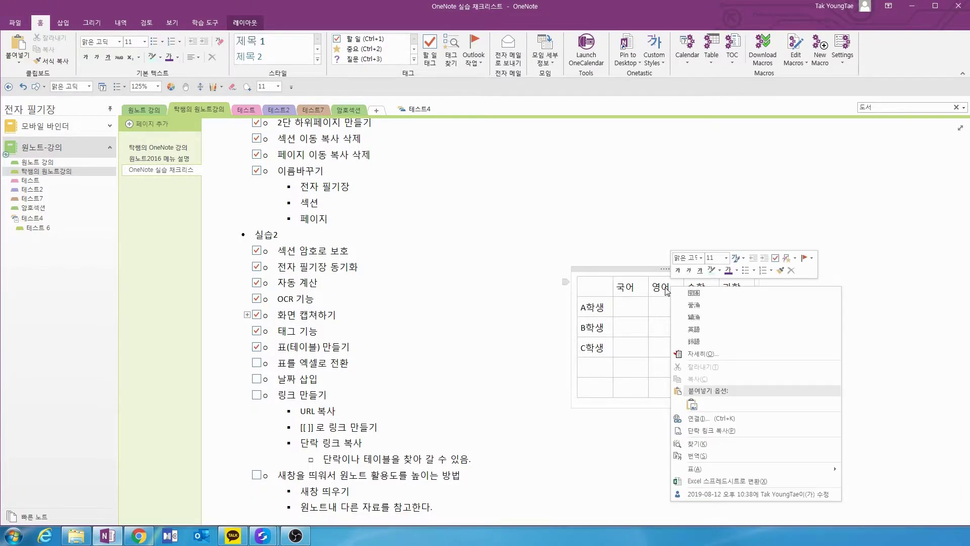
click(679, 284)
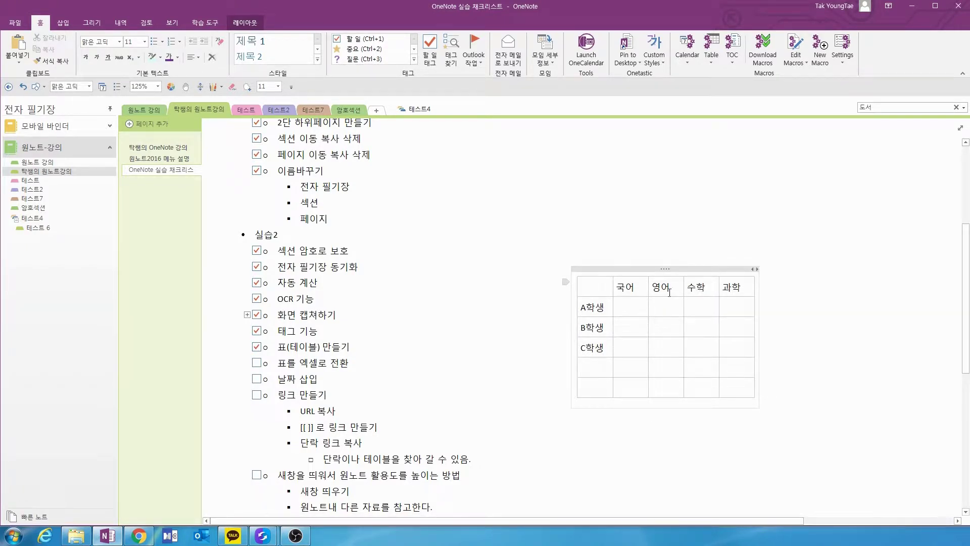
Insert a column between 영어 and 수학 and give it the heading 체육
right_click(707, 286)
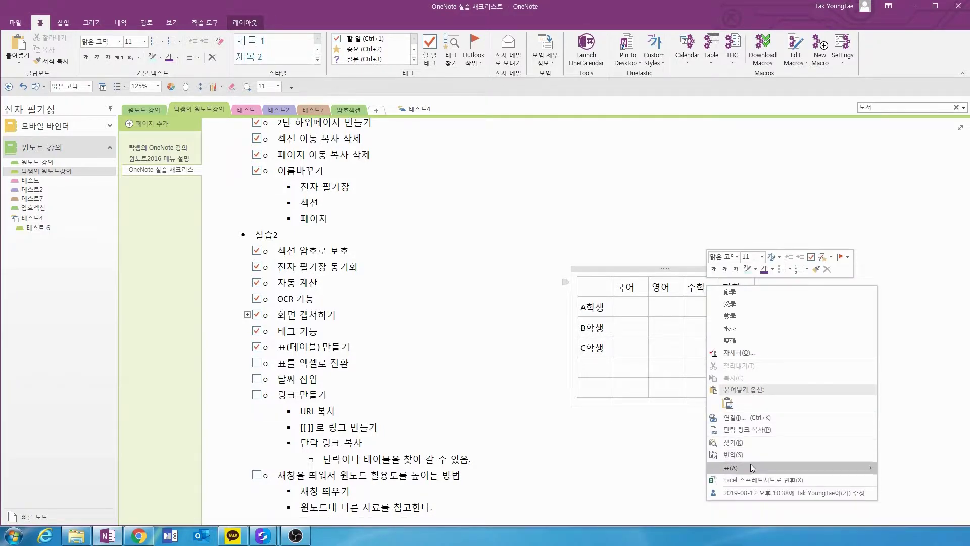
mouse_move(750, 463)
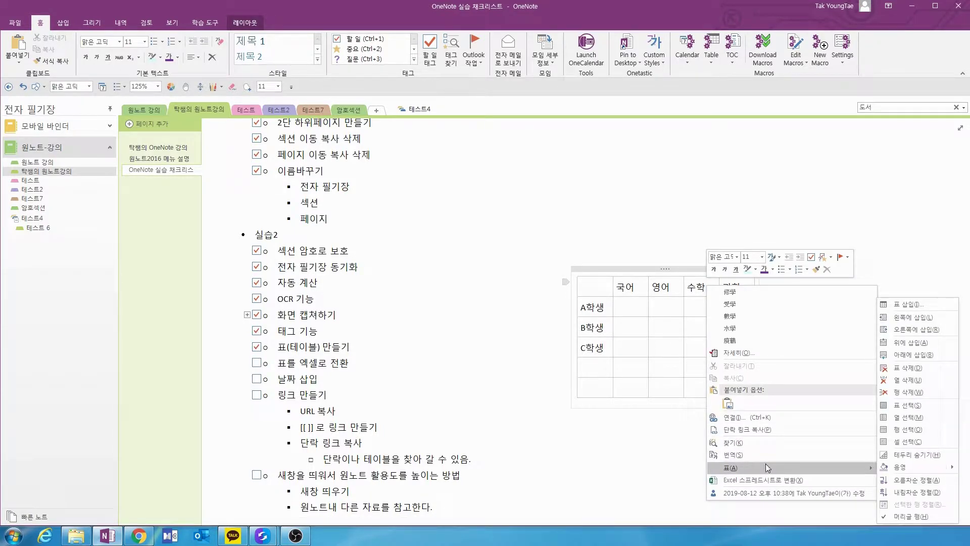
click(924, 322)
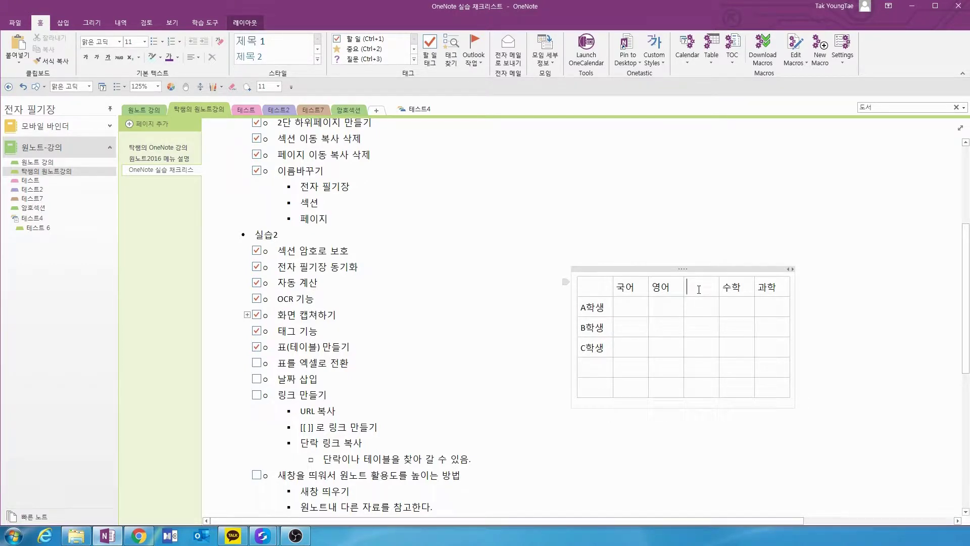
text(체육)
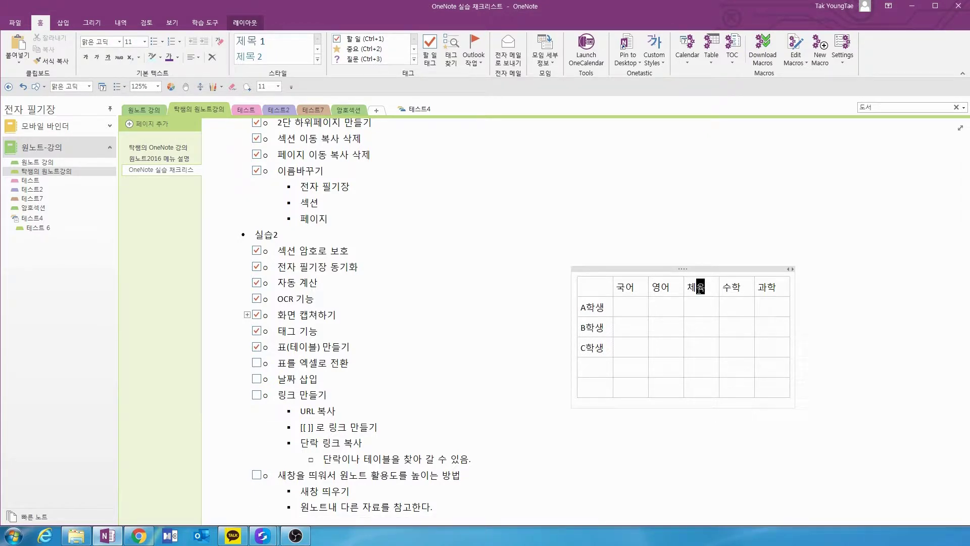
click(701, 307)
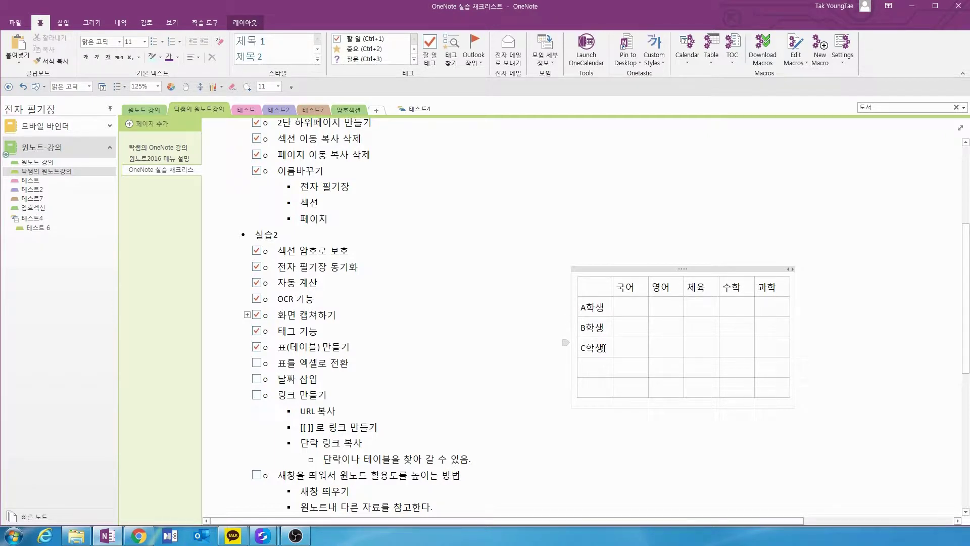
Insert a row between B학생 and C학생 and label it X학생
right_click(602, 348)
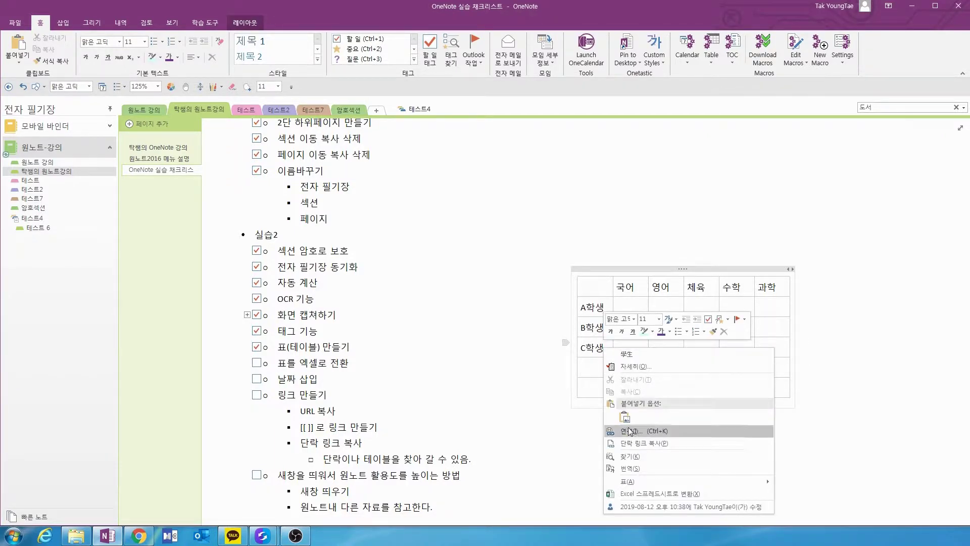
mouse_move(639, 480)
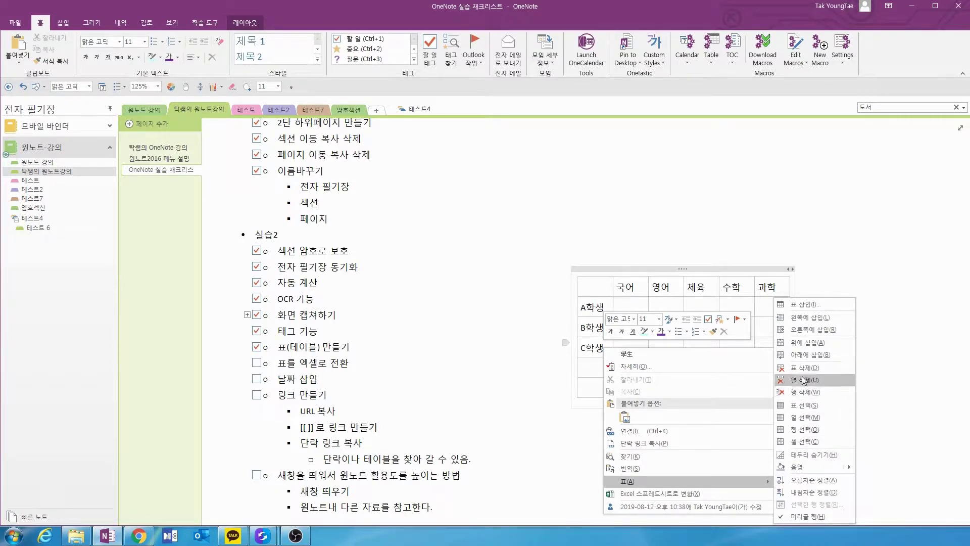
click(810, 355)
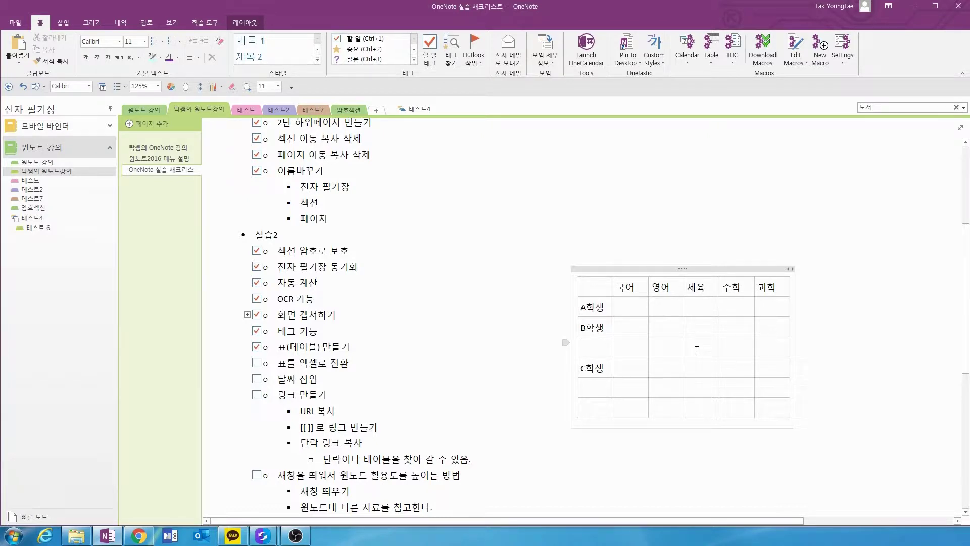
text(X학생)
Enter A학생's scores: 80 for 국어, 영어, 체육 and 수학, and 90 for 과학
text(80)
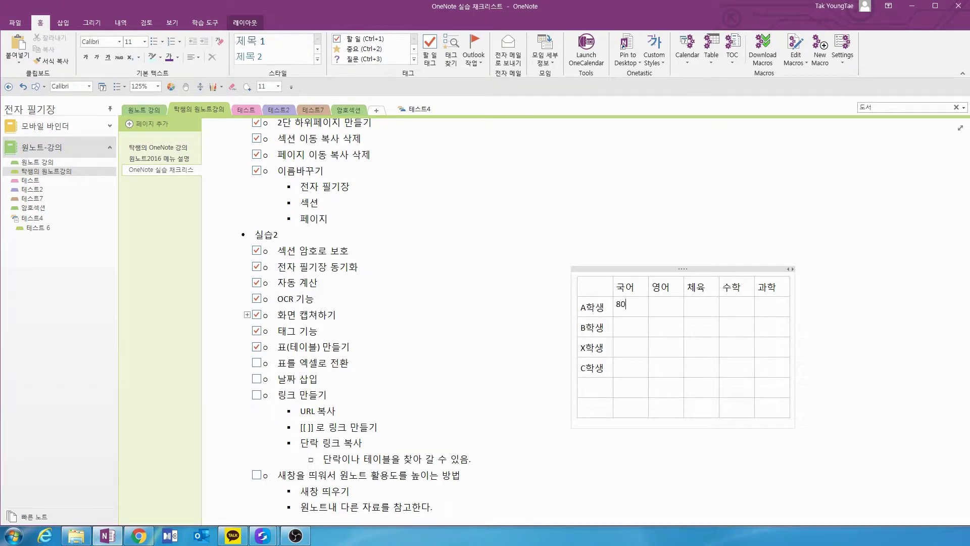
key(Tab)
text(80)
key(Tab)
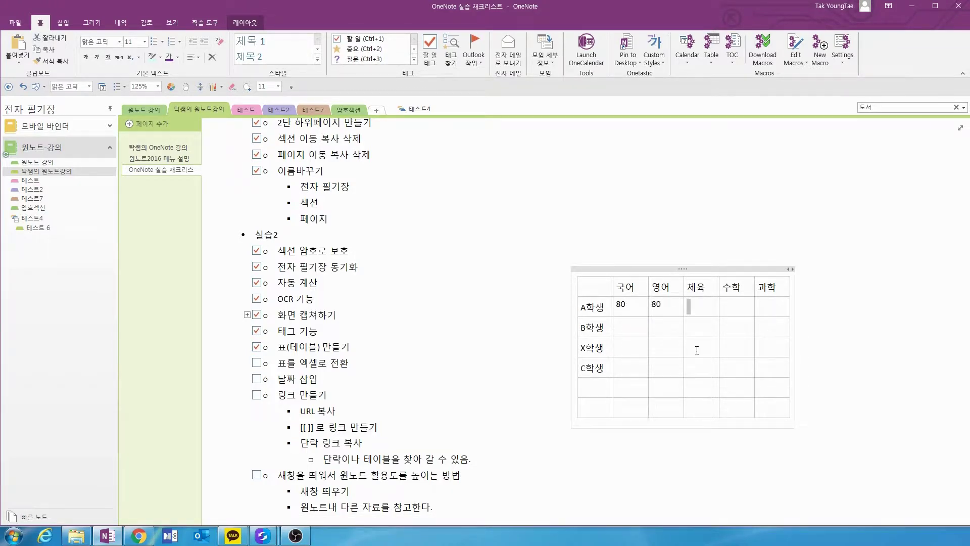
text(80)
key(Tab)
text(80)
key(Tab)
text(9)
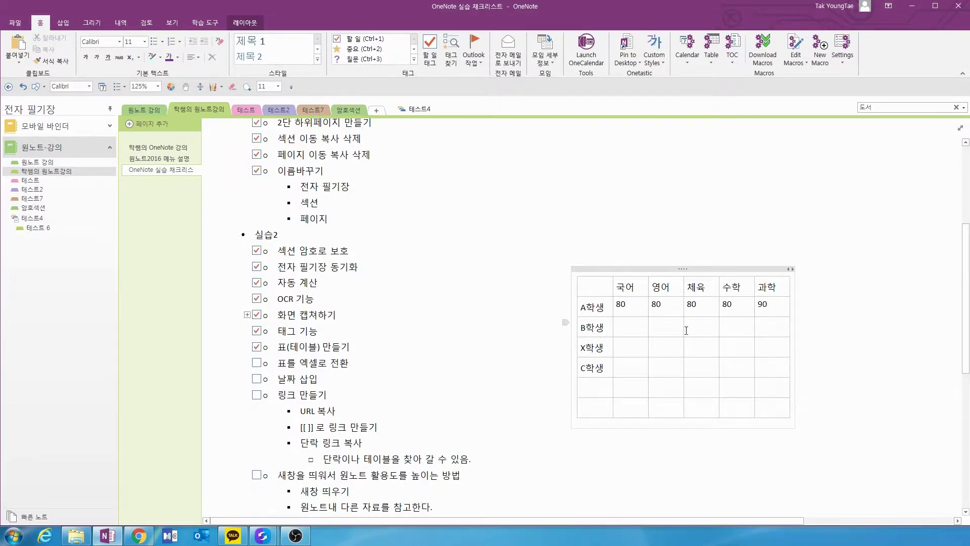
click(630, 327)
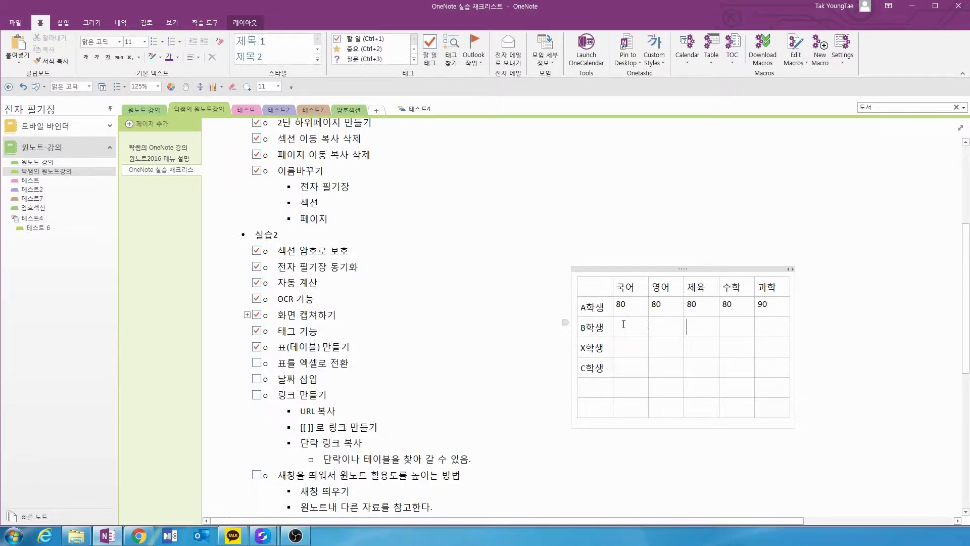
Insert a column after the 과학 column and give it the heading 평균
click(783, 288)
right_click(783, 288)
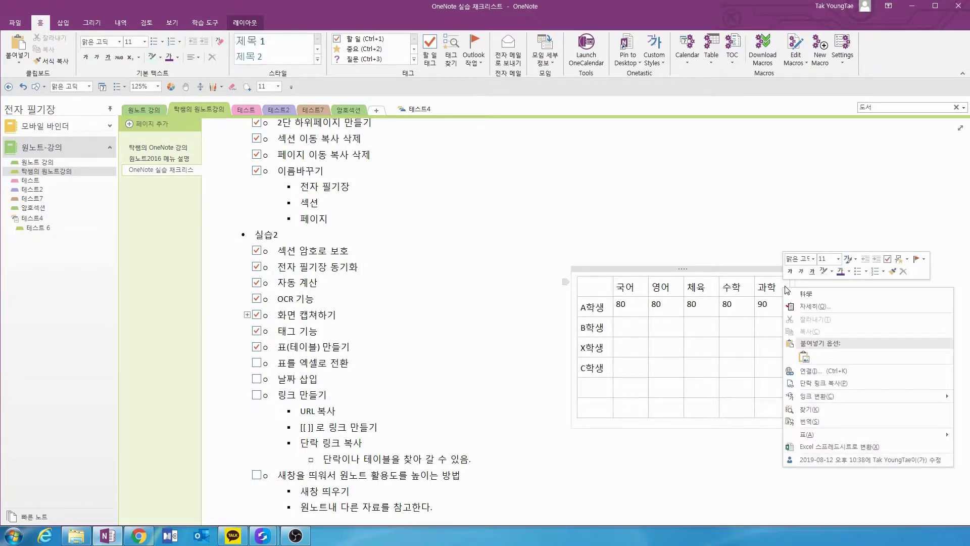
mouse_move(848, 434)
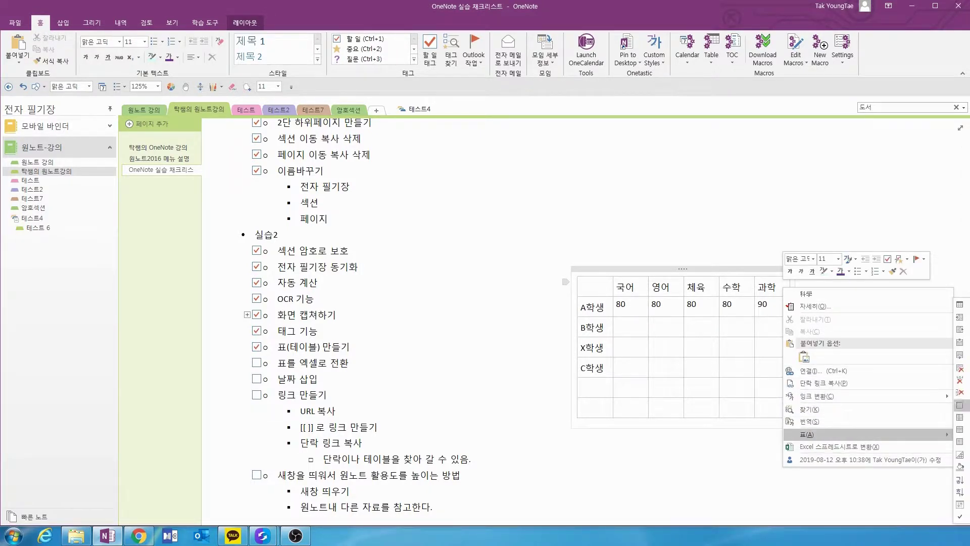
click(960, 330)
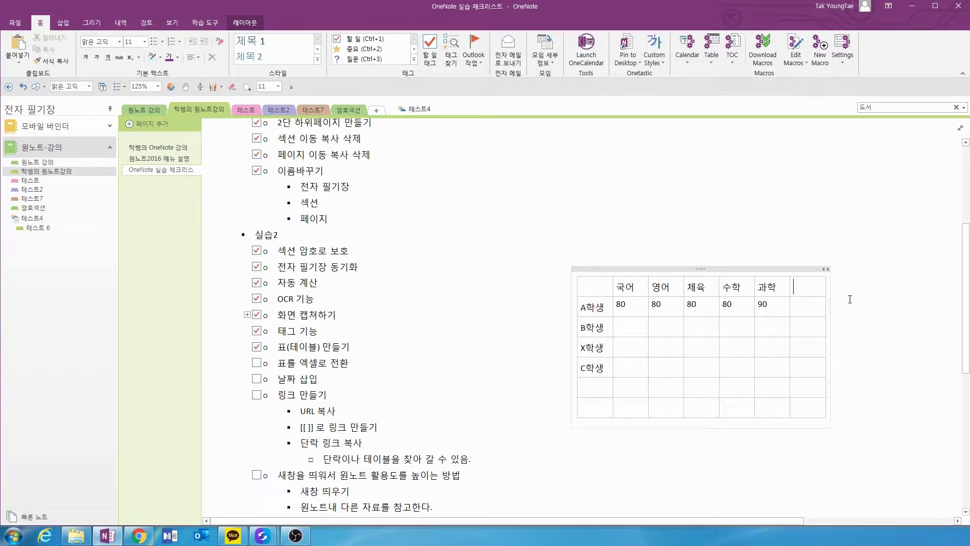
text(평균)
Enter B학생's scores: 90 for 국어, 80 for 영어, and 90 each for 체육, 수학 and 과학
click(609, 333)
key(Tab)
text(90)
key(Tab)
text(80)
key(Tab)
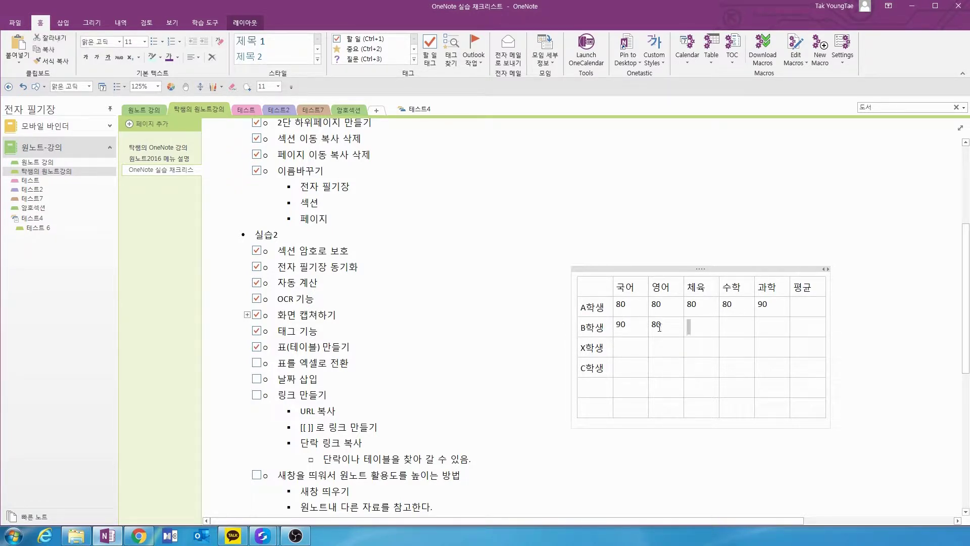
text(90)
key(Tab)
text(90)
key(Tab)
text(90)
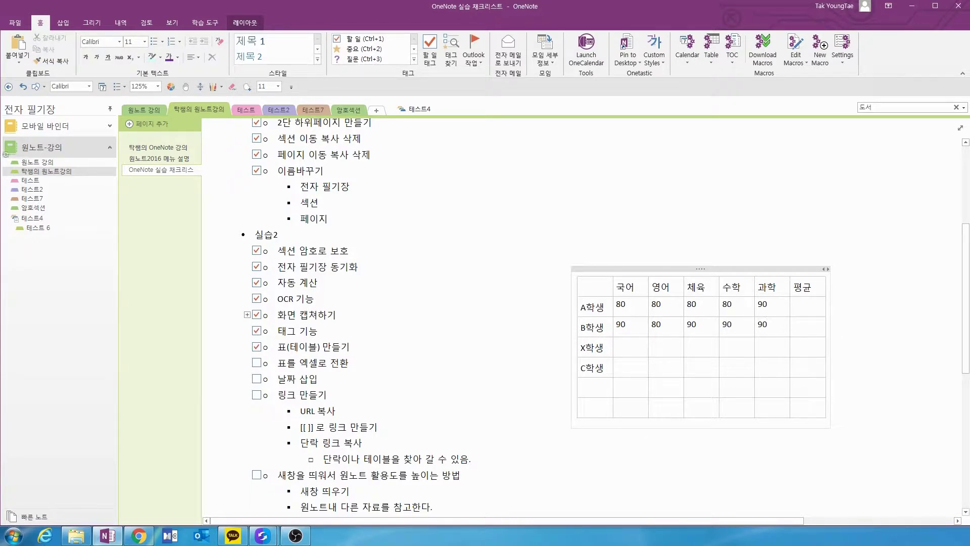
Enter X학생's scores: 80 for 국어, 70 for 영어, 80 for 체육 and 수학, and 90 for 과학
click(634, 342)
click(677, 361)
text(80)
key(Tab)
text(70)
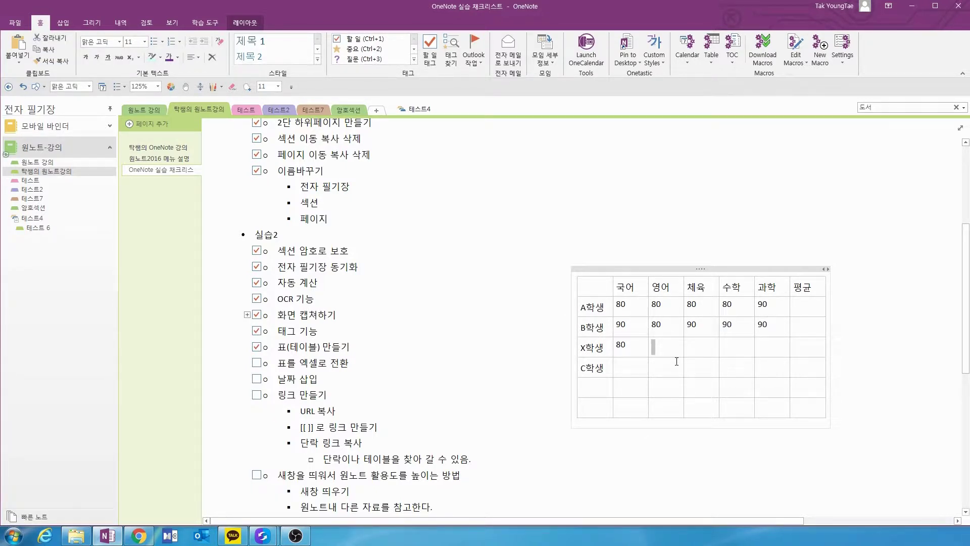
key(Tab)
text(80)
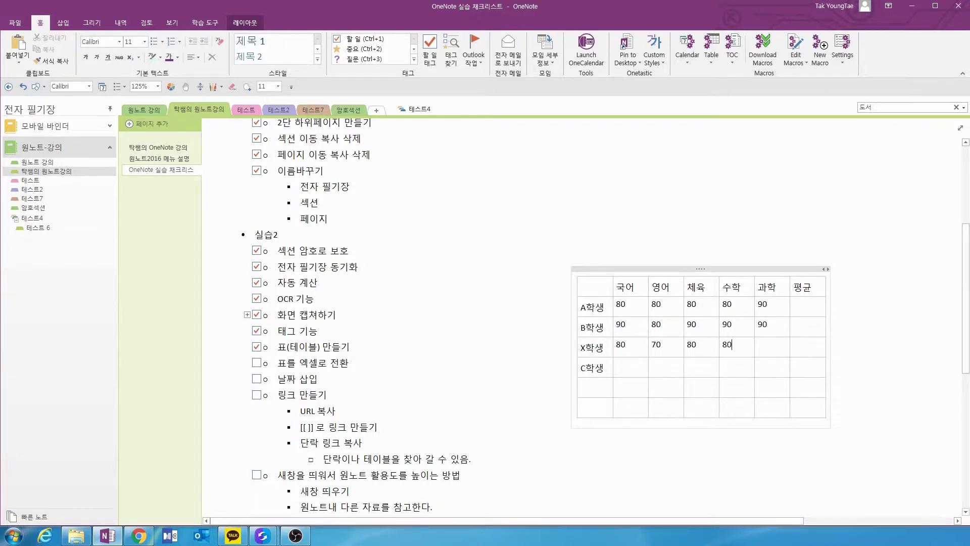
key(Tab)
text(80)
key(Tab)
text(90)
Enter C학생's scores: 90 for 국어 and 영어, and 80 each for 체육, 수학 and 과학
click(624, 367)
text(90)
key(Tab)
text(90)
key(Tab)
text(80)
key(Tab)
text(80)
key(Tab)
text(80)
Shade the table's header row, from the empty corner cell through 평균, light green
drag(601, 289, 802, 284)
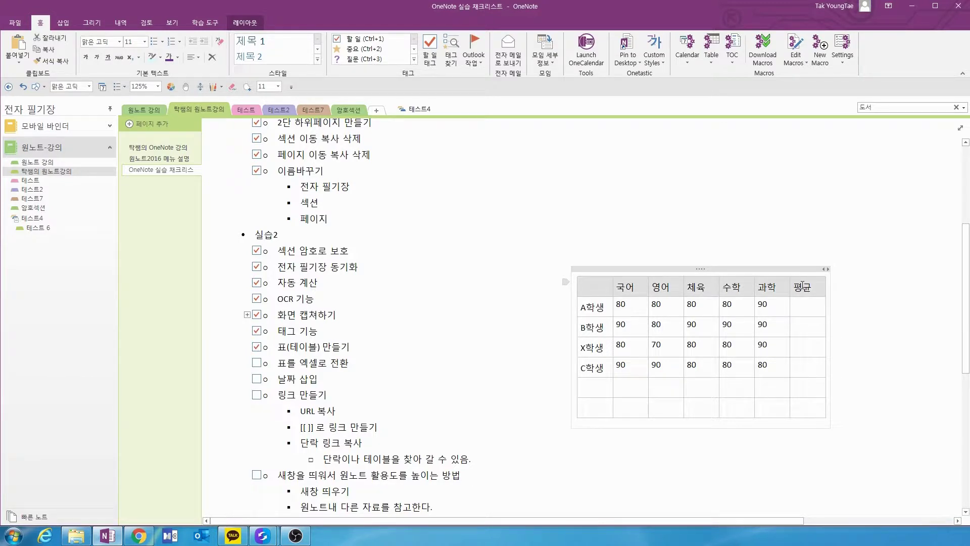
right_click(806, 287)
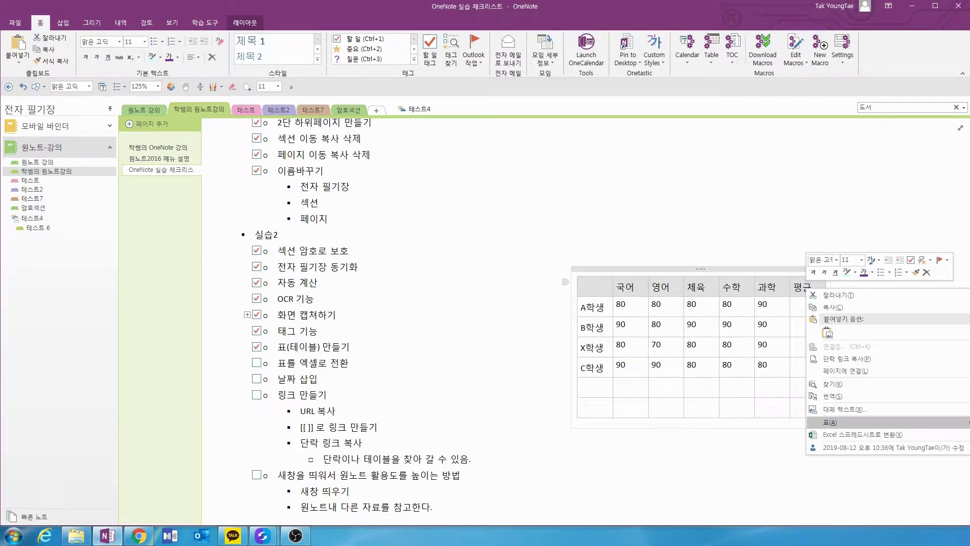
key(Escape)
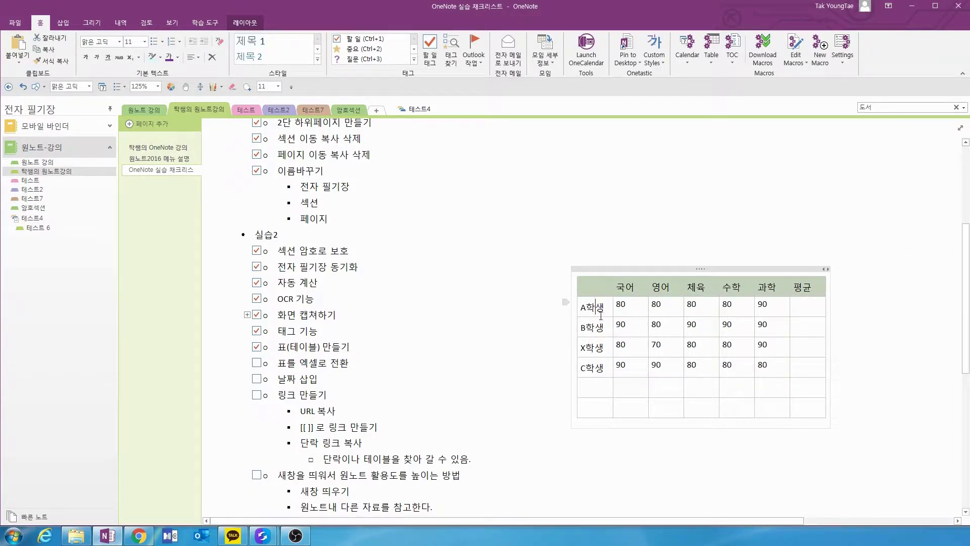
Shade the student name column below the header, including its two empty cells, light purple
drag(601, 309, 603, 398)
click(602, 397)
right_click(603, 397)
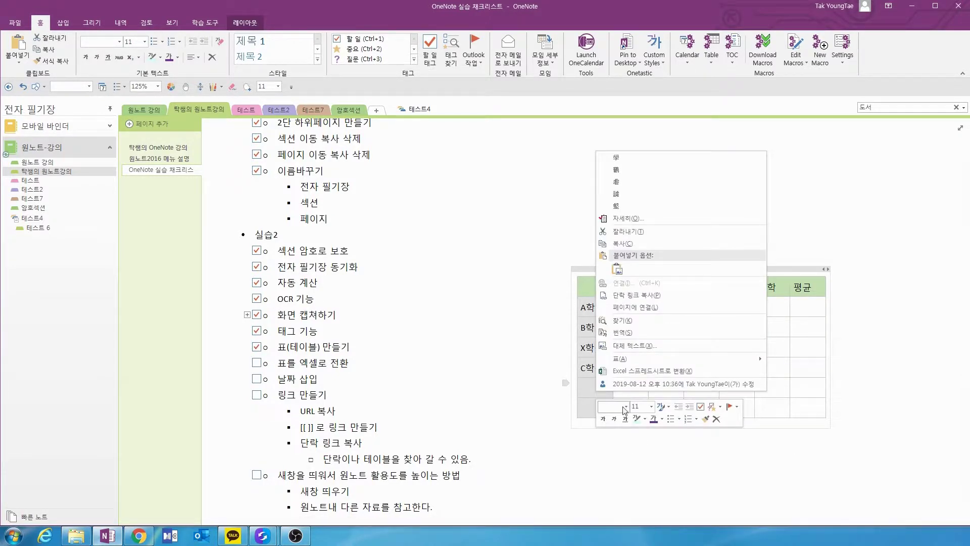
mouse_move(632, 365)
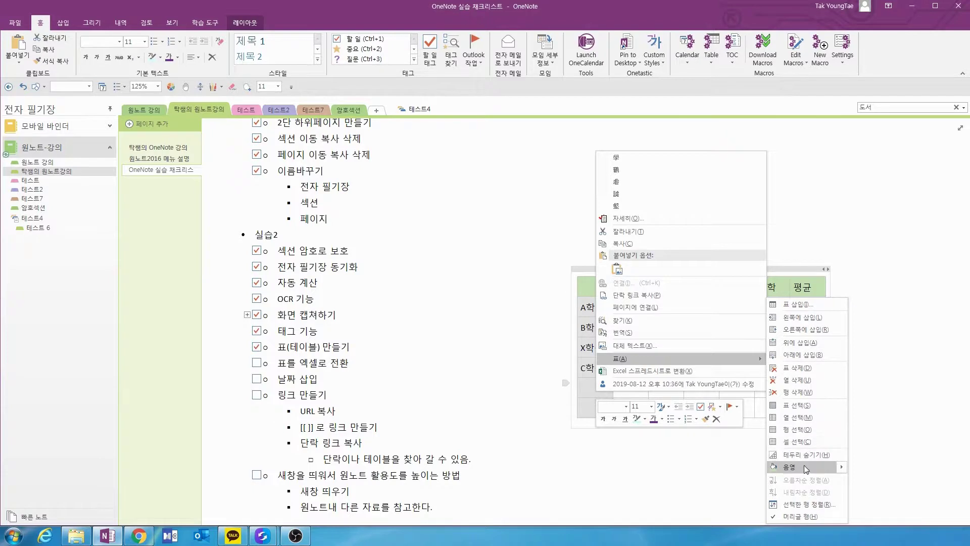
mouse_move(843, 466)
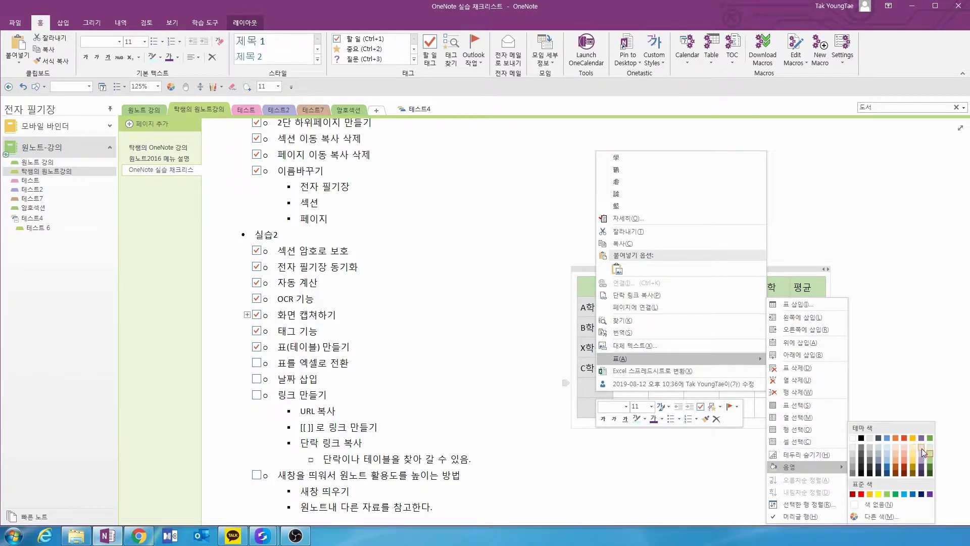
click(922, 452)
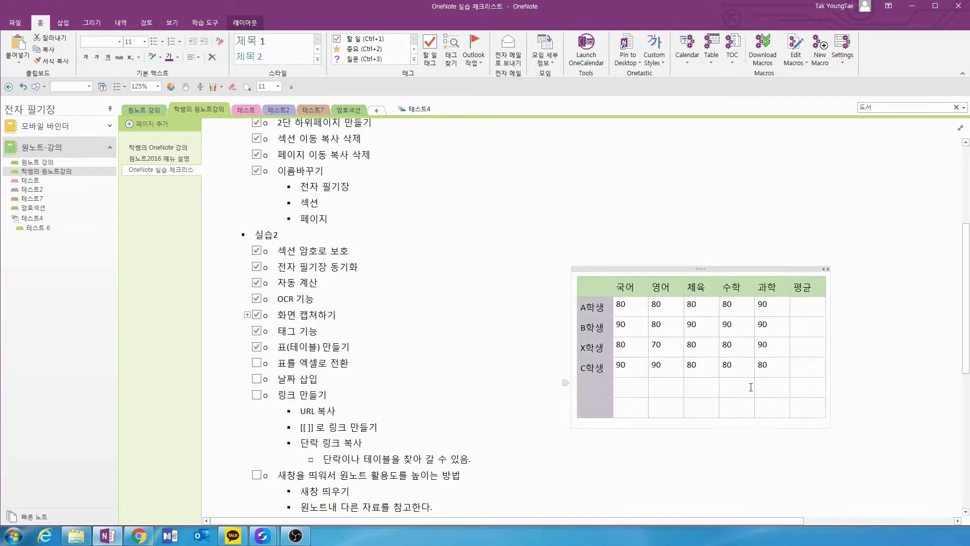
click(697, 325)
click(587, 278)
click(576, 270)
click(727, 347)
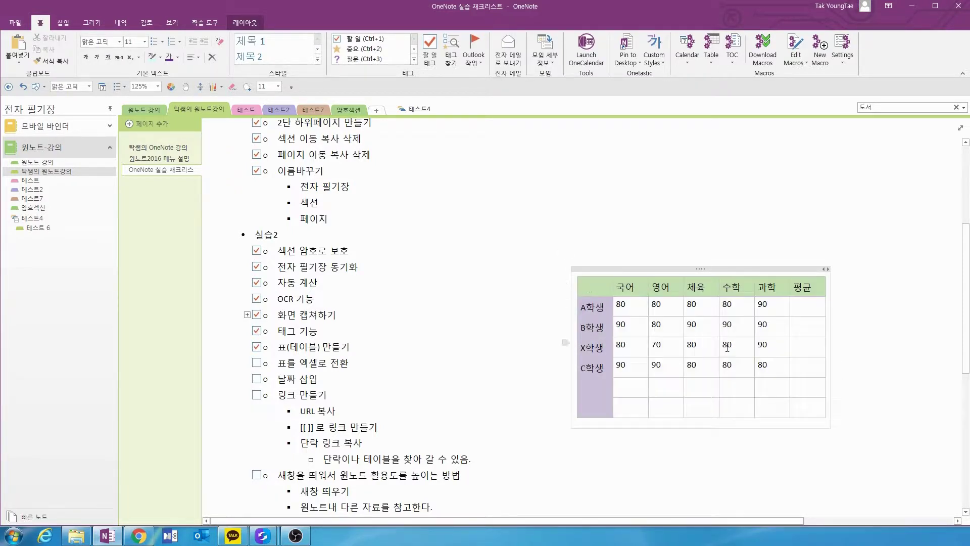
Convert the score table to an Excel spreadsheet and move its container slightly up and to the left on the page
click(596, 307)
right_click(600, 288)
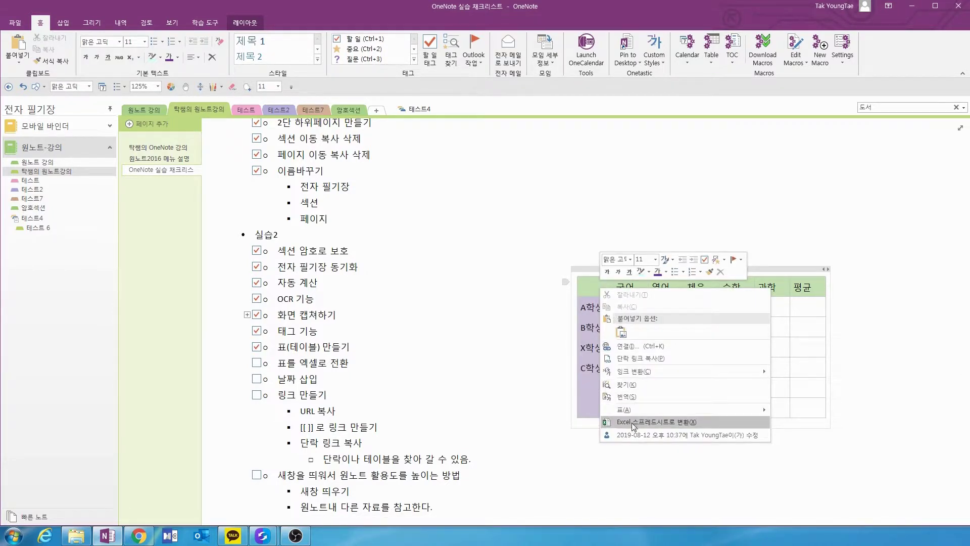
click(674, 423)
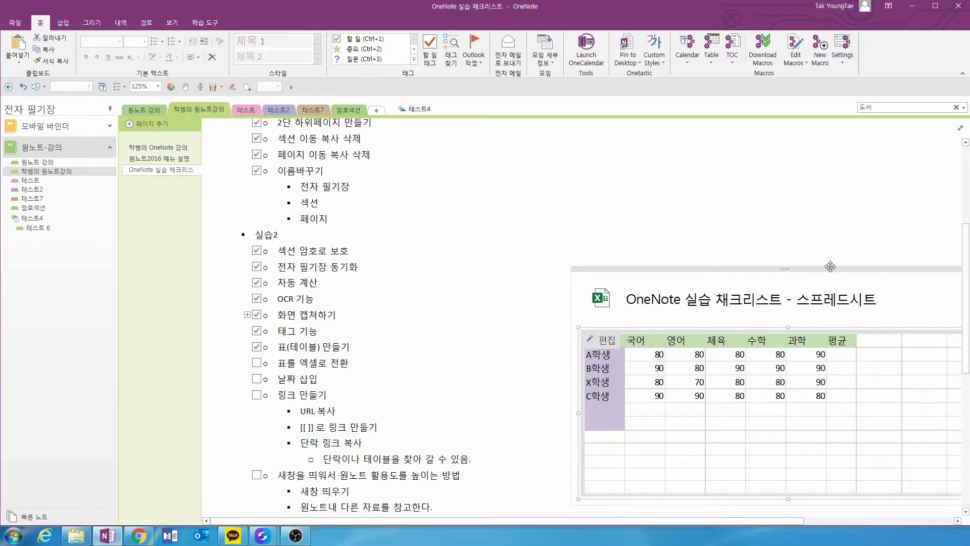
drag(829, 269, 800, 254)
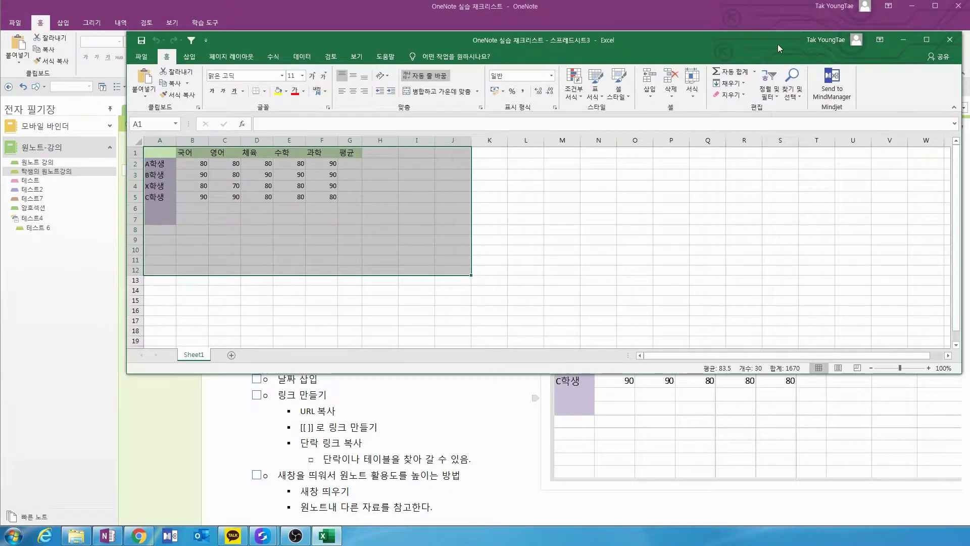
In the spreadsheet's Excel window, calculate A학생's average in cell G2 with the formula =AVERAGE(B2:F2)
drag(777, 44, 769, 83)
click(226, 238)
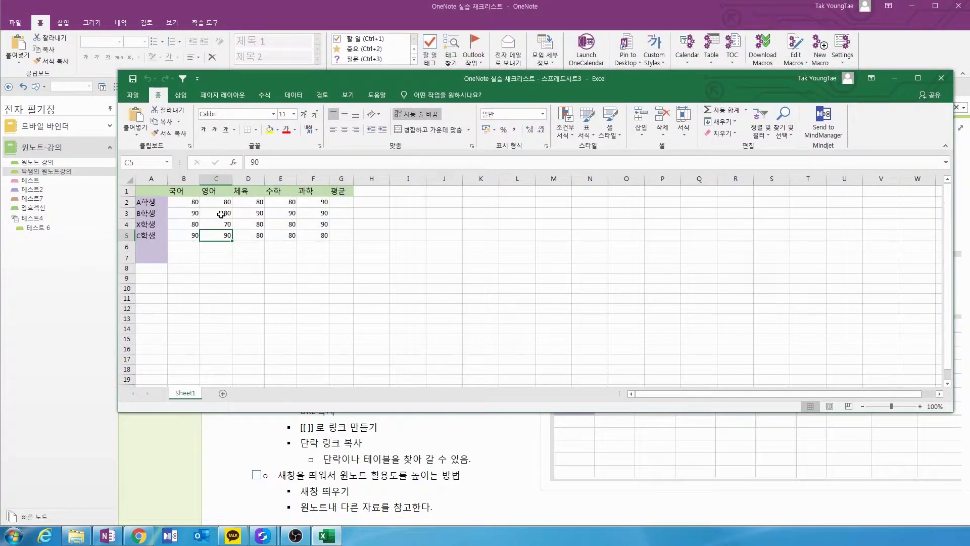
click(216, 213)
click(188, 213)
click(183, 205)
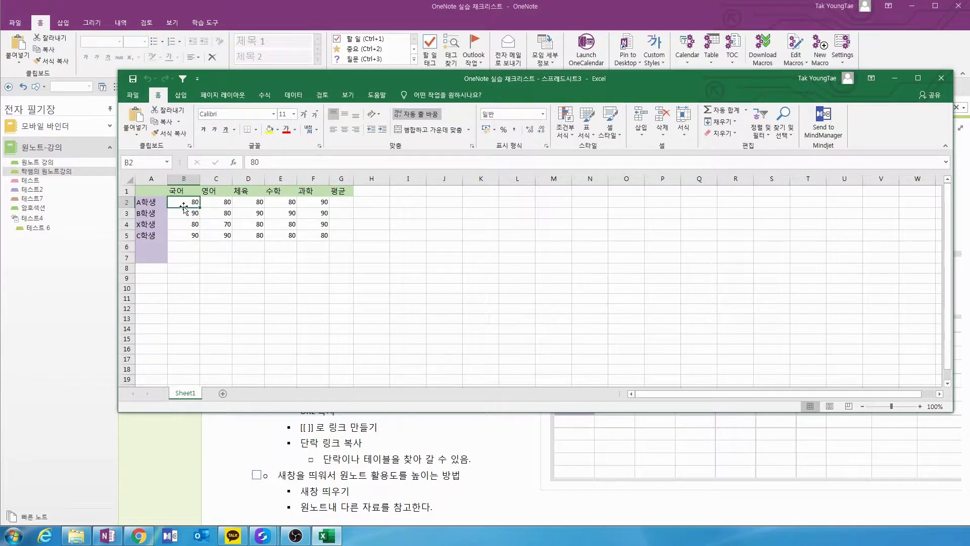
click(344, 202)
text(=)
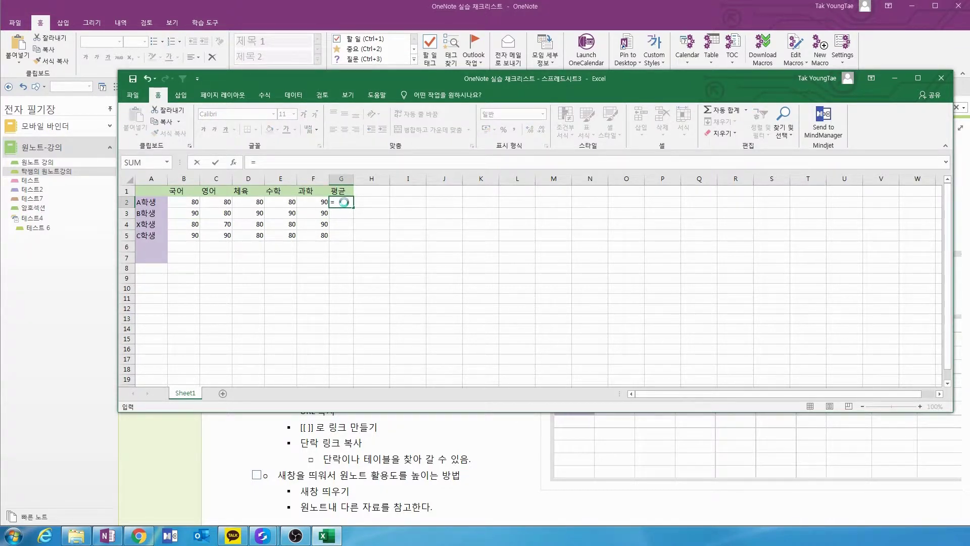
text(ave)
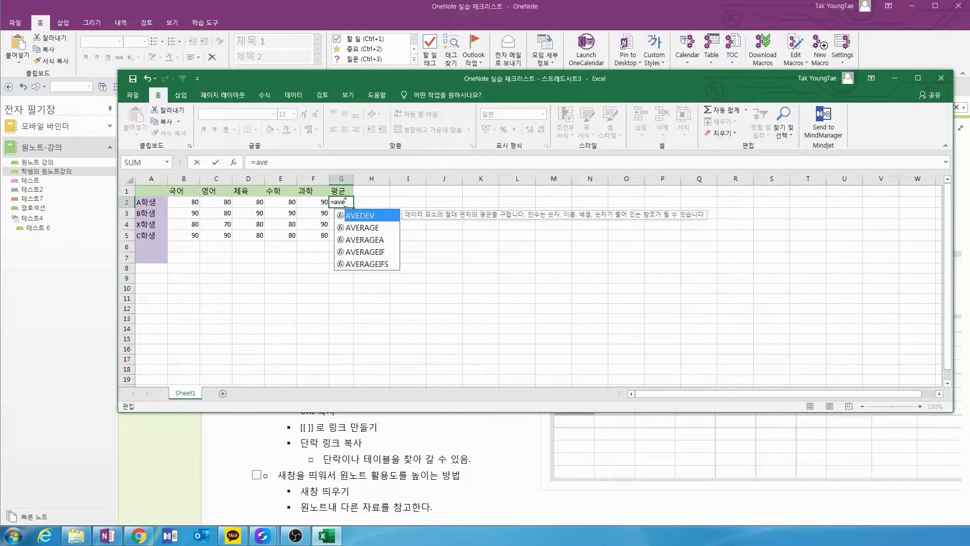
text(rage)
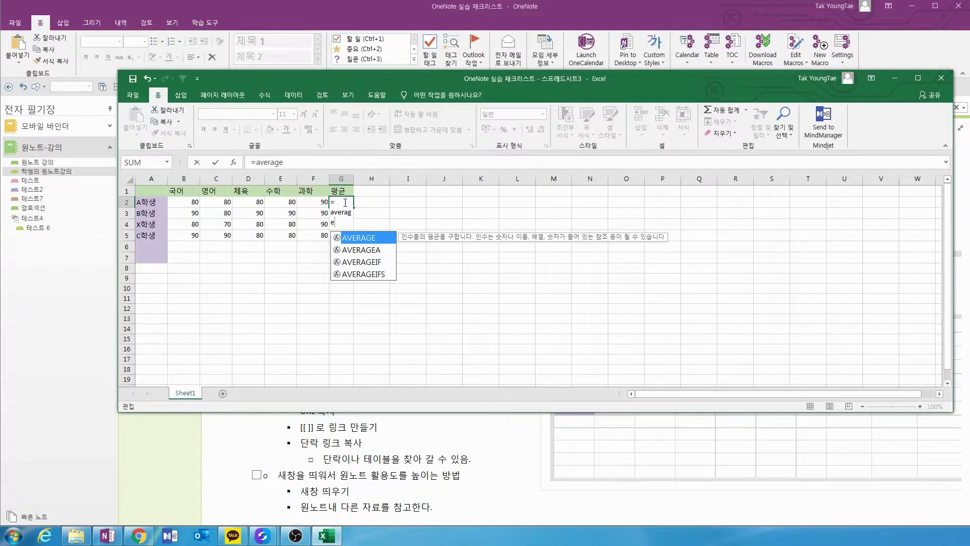
text(()
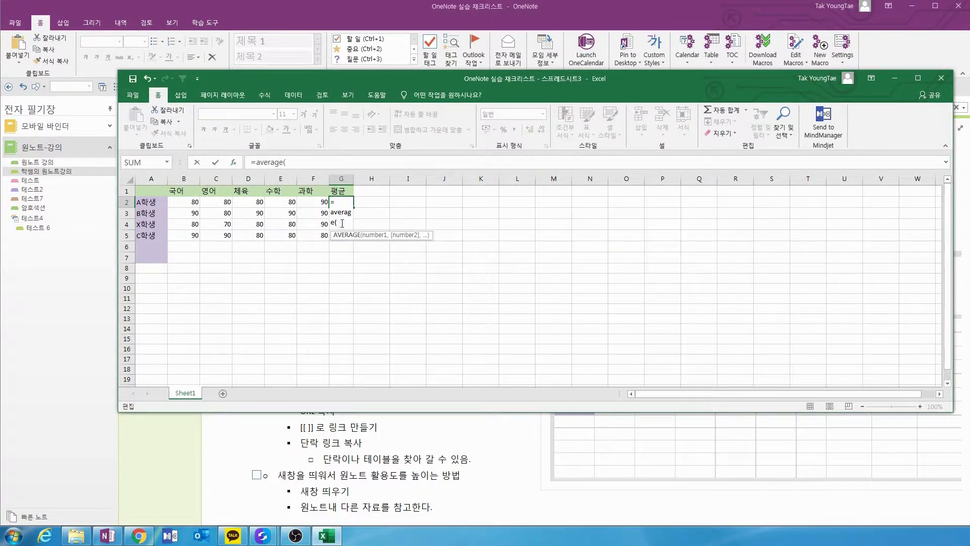
click(347, 220)
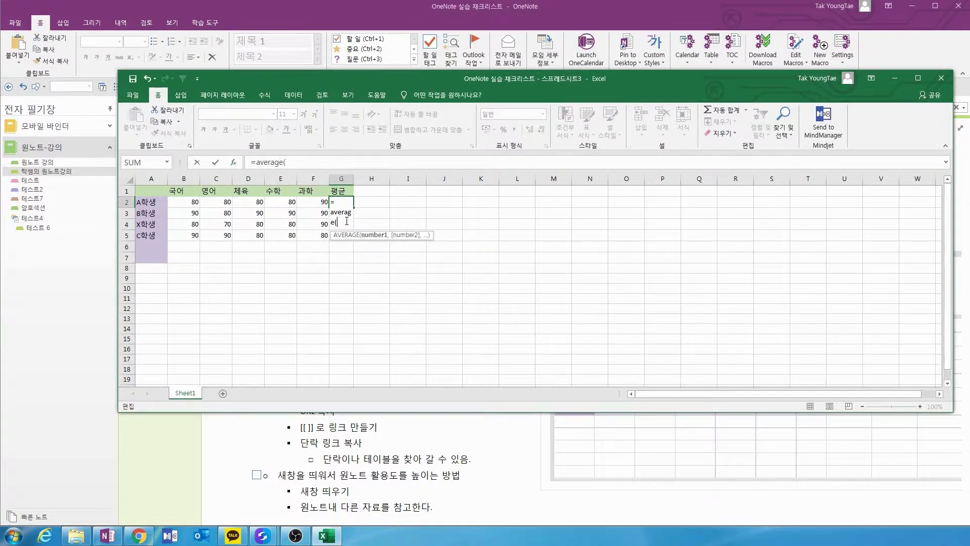
click(193, 200)
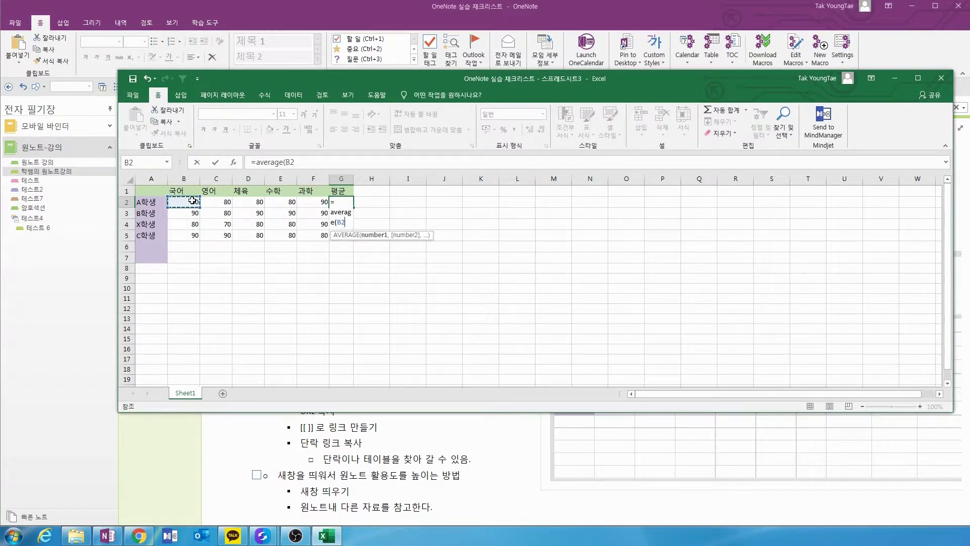
key(F8)
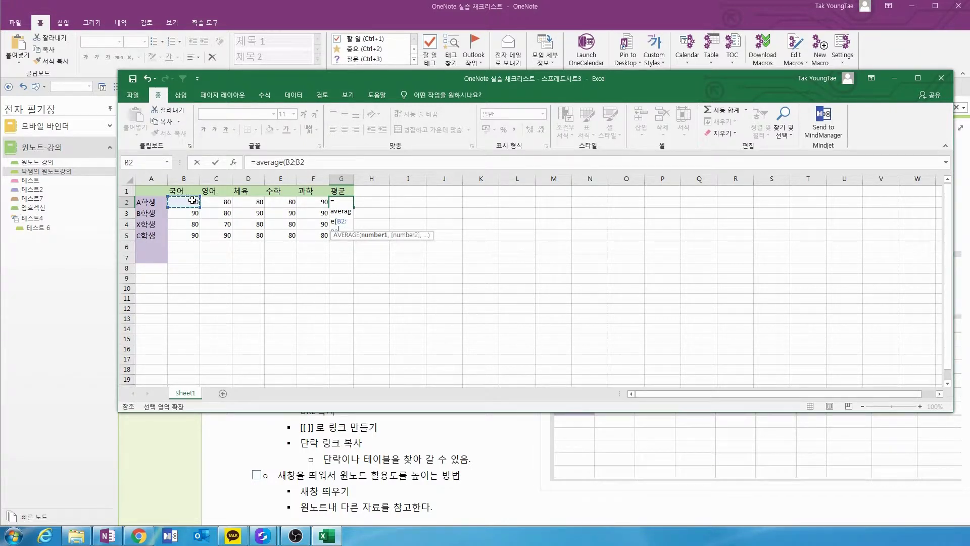
click(323, 202)
text())
key(Return)
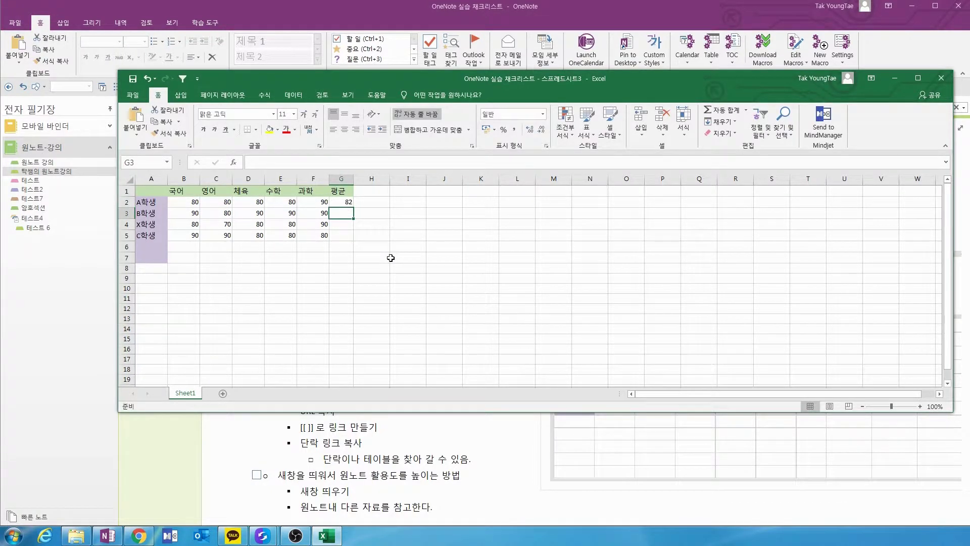
Fill the average formula from G2 down to G5 for the remaining students
click(341, 202)
drag(353, 207, 352, 237)
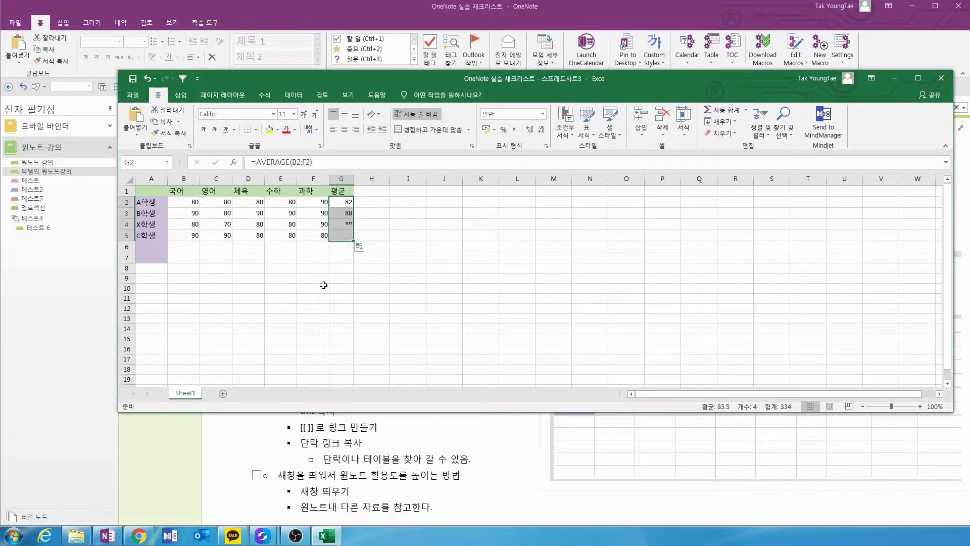
click(314, 256)
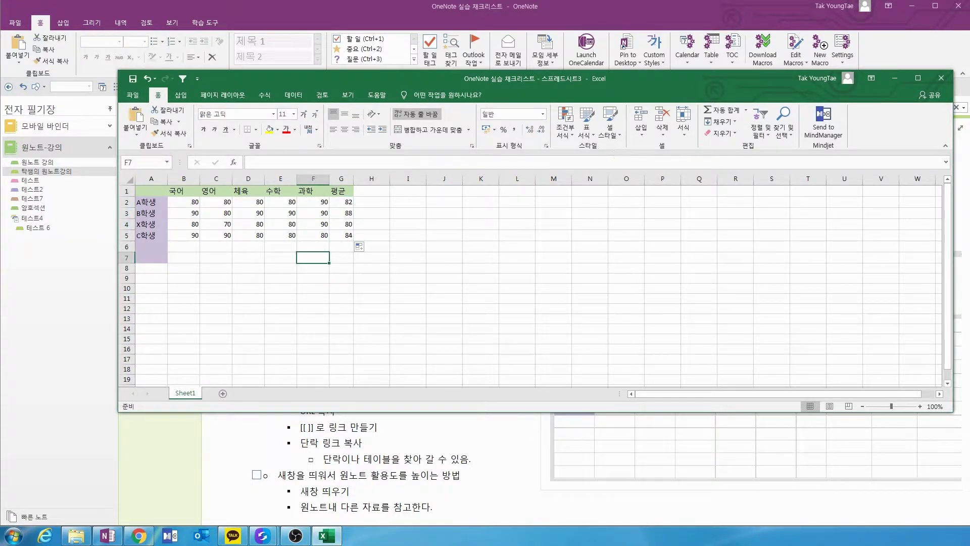
Close the Excel workbook and save its changes back to the OneNote page
click(940, 78)
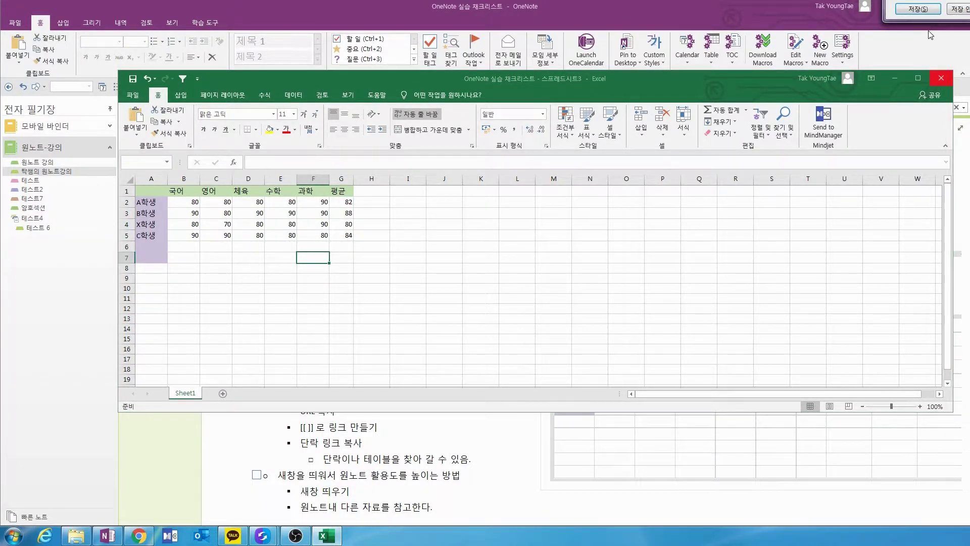
drag(948, 1, 735, 148)
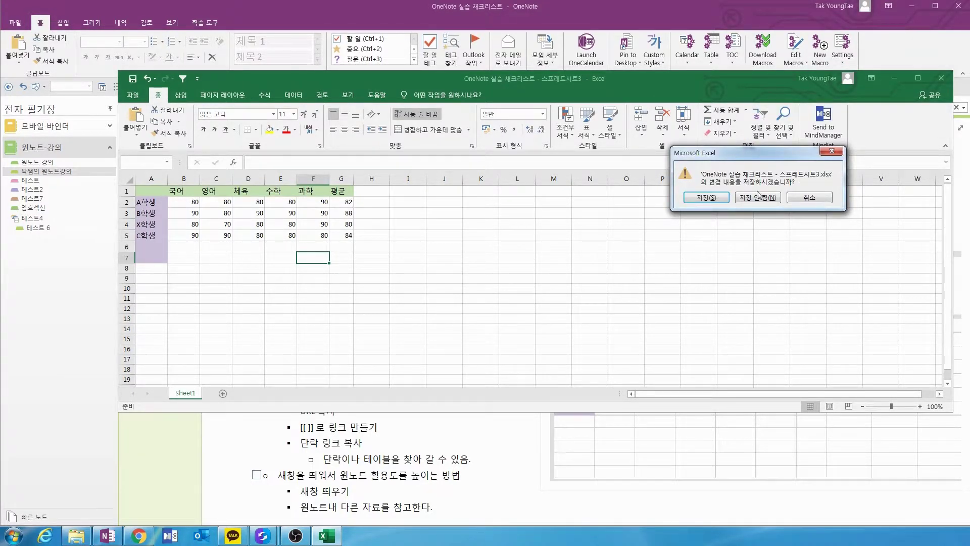
click(708, 198)
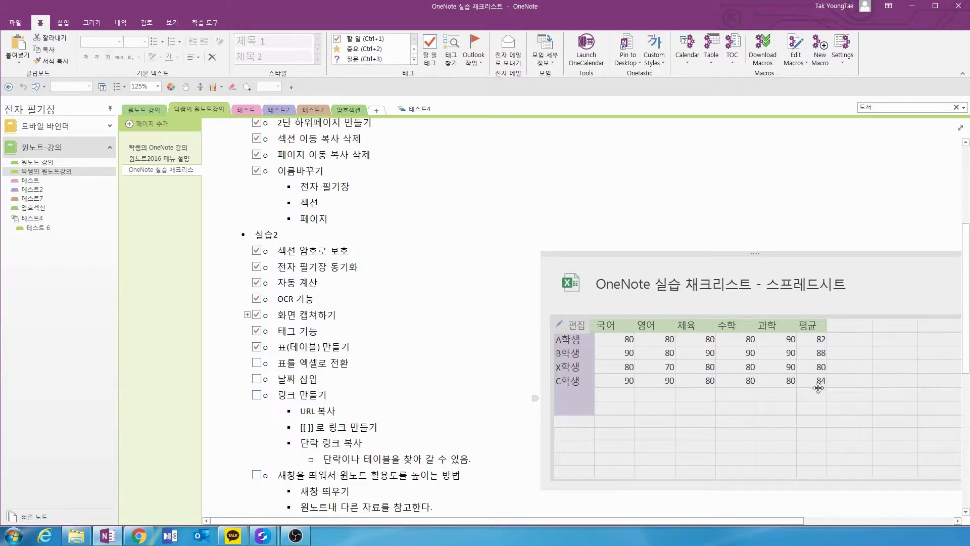
Delete the embedded spreadsheet from the page and check off the 표를 엑셀로 전환 item
click(675, 221)
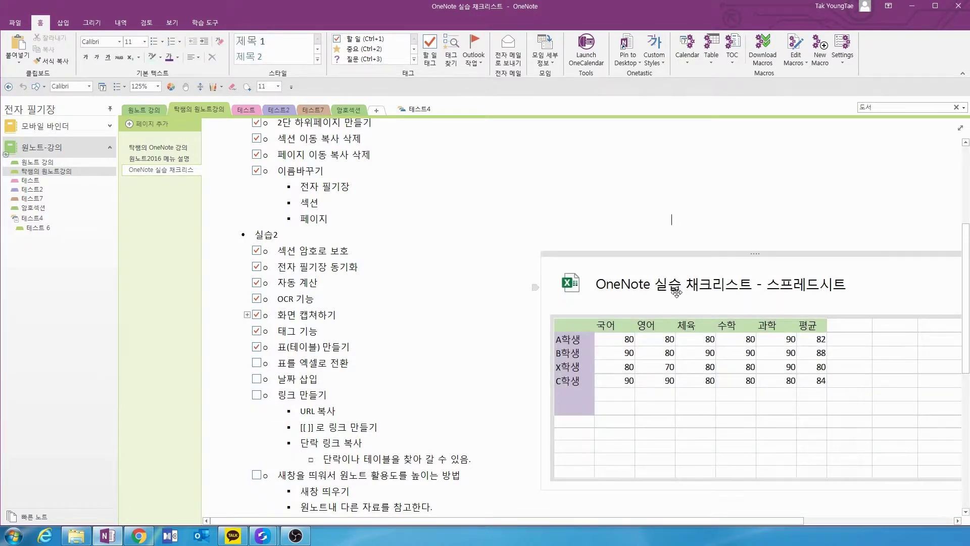
click(726, 255)
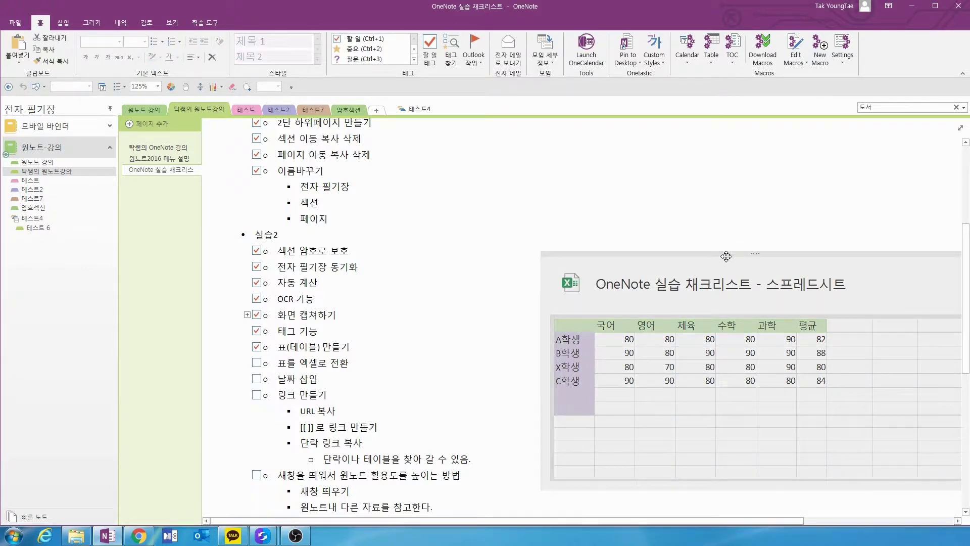
key(Delete)
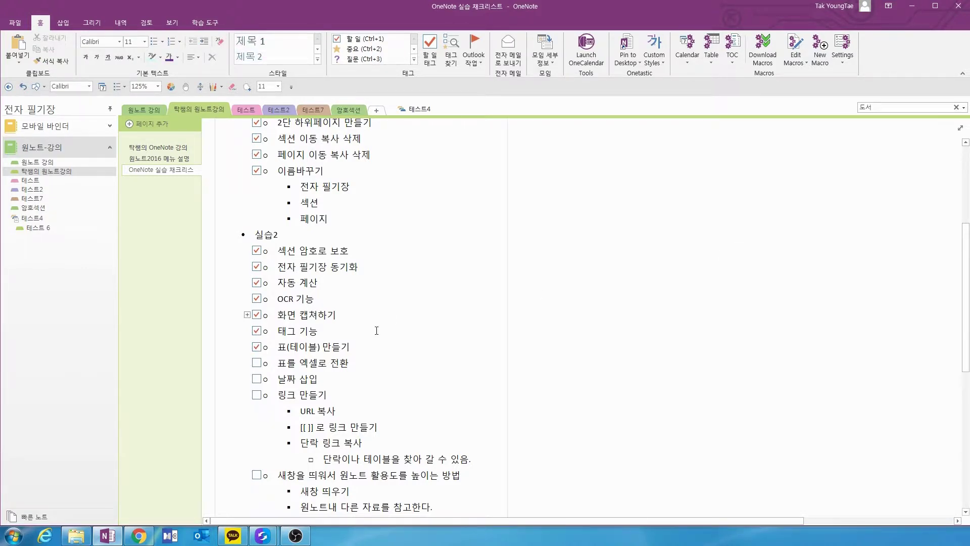
click(256, 365)
Add a colon after 날짜 삽입, followed by the current date, the current time, and the combined date and time, separated by commas
click(550, 267)
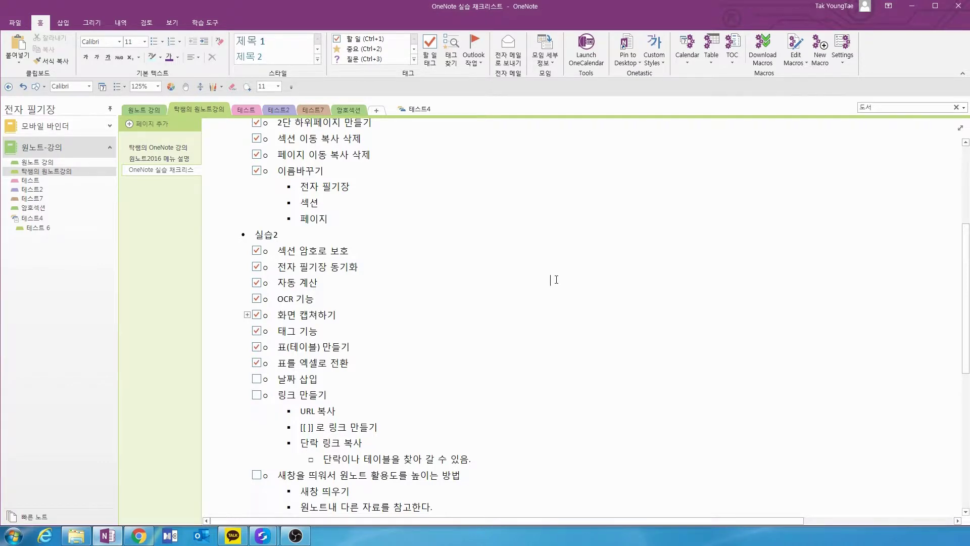
click(63, 23)
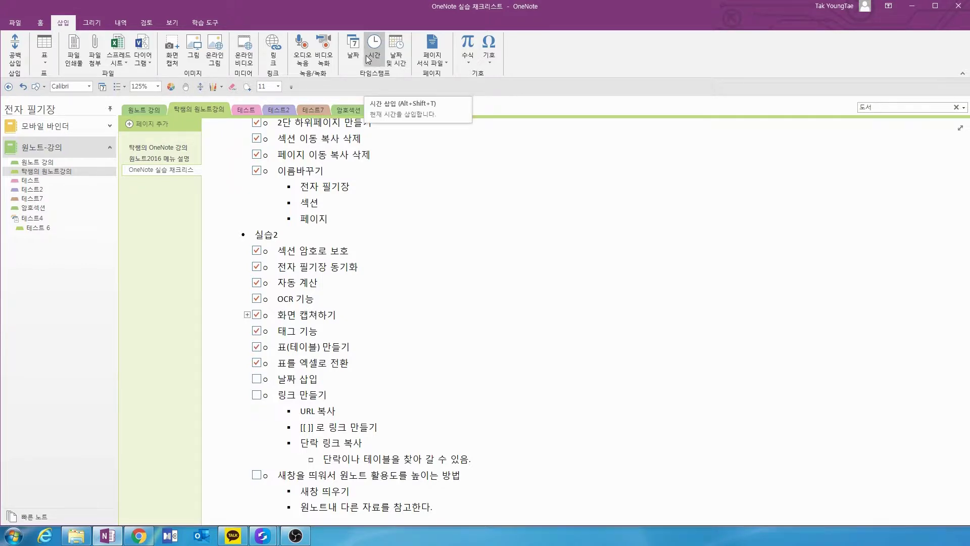
click(329, 377)
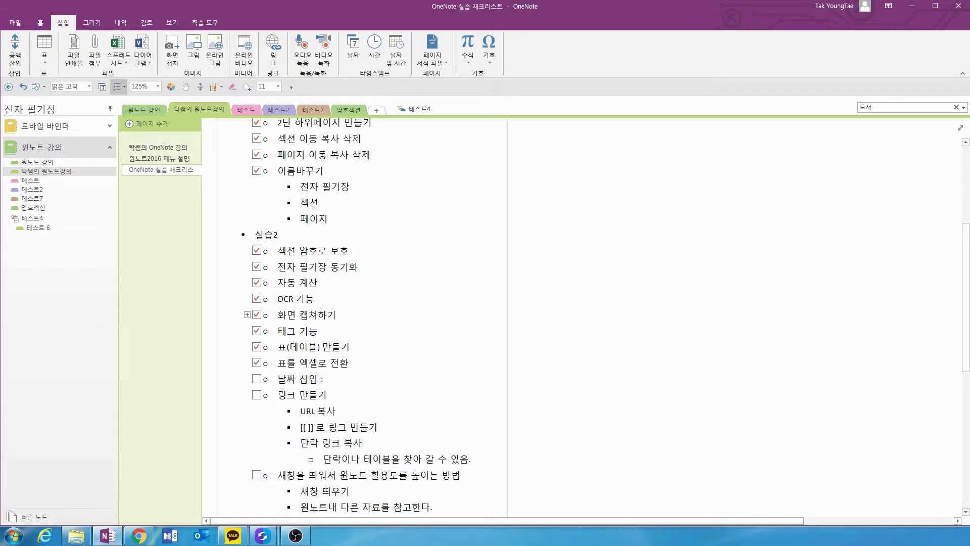
click(353, 54)
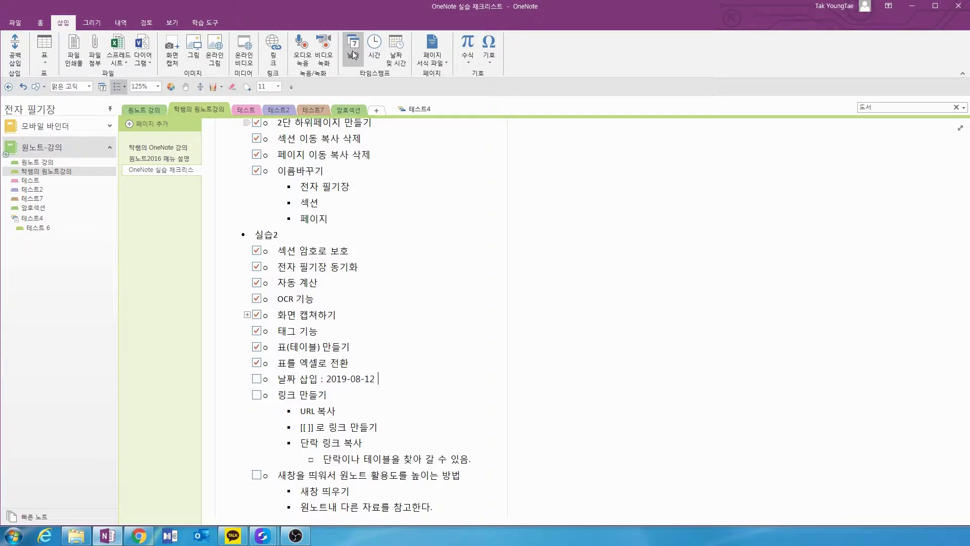
text(,)
click(379, 54)
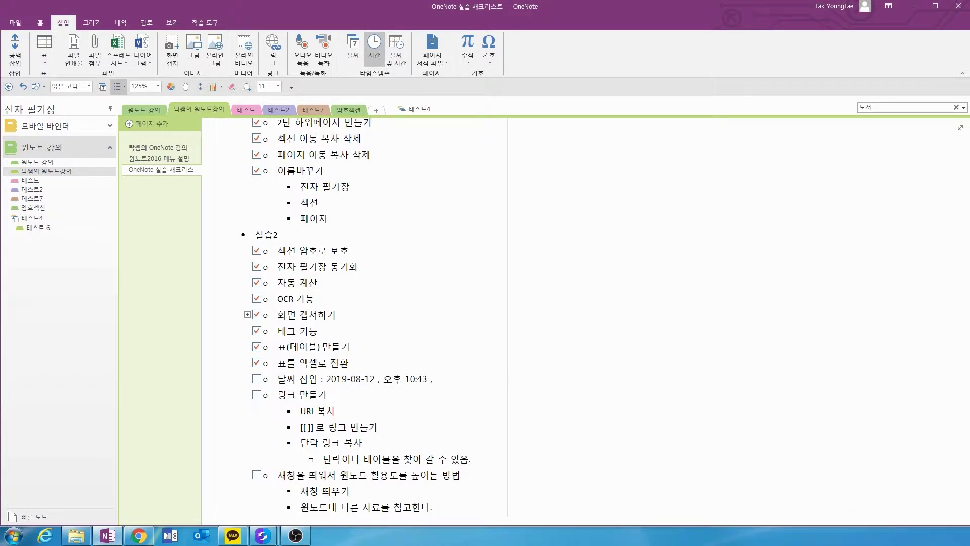
text(,)
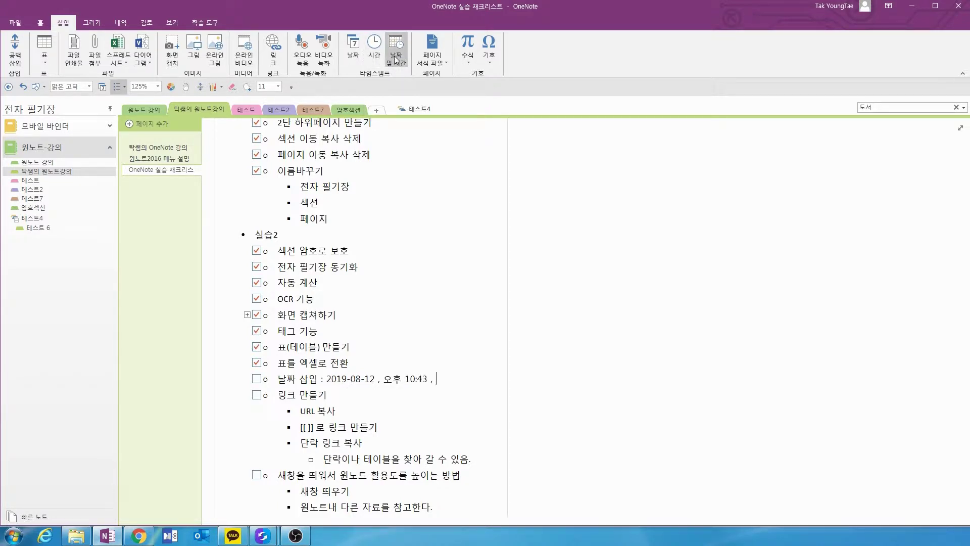
click(396, 60)
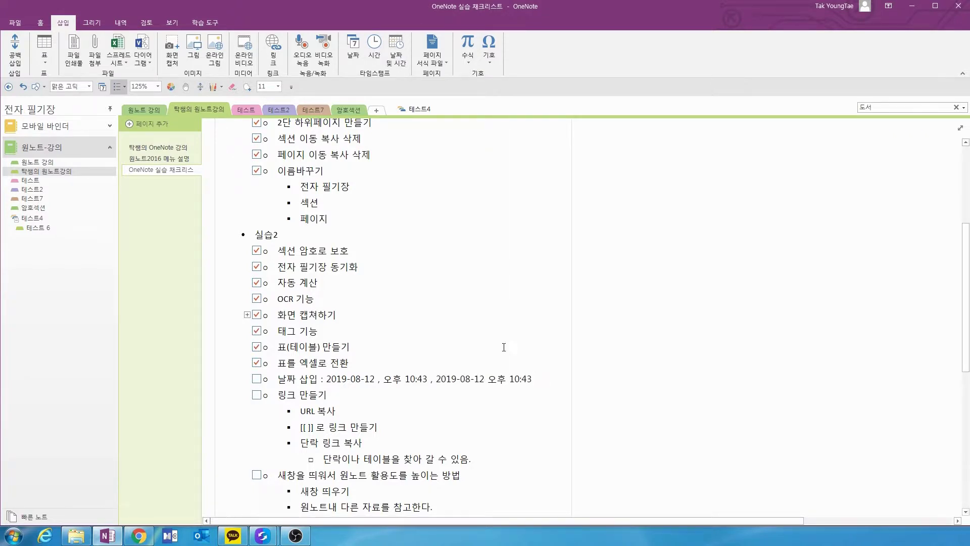
Replace all the timestamps after 날짜 삽입 : with just the current date
drag(327, 380, 534, 379)
key(Delete)
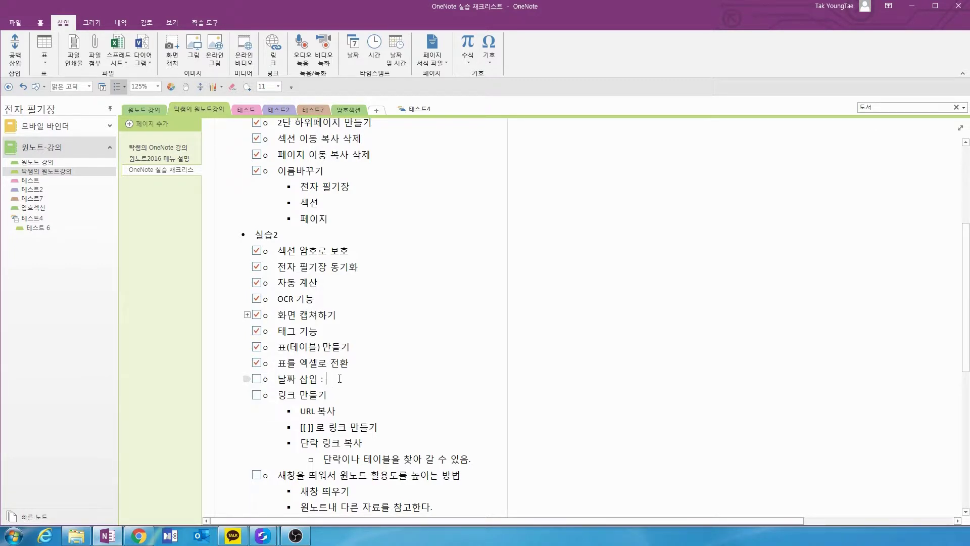
key(alt+shift+d)
Delete the date after 날짜 삽입 : and check off that item
drag(328, 379, 374, 378)
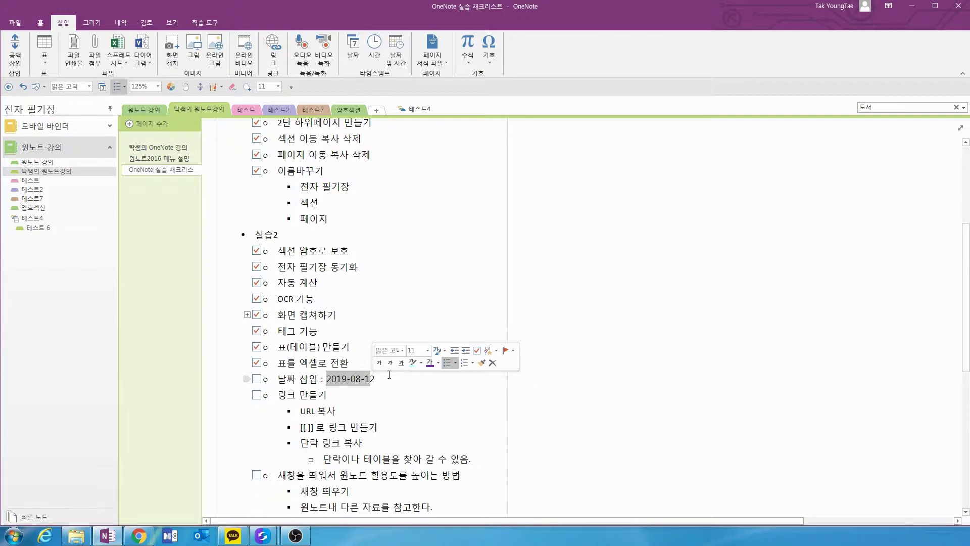
click(380, 377)
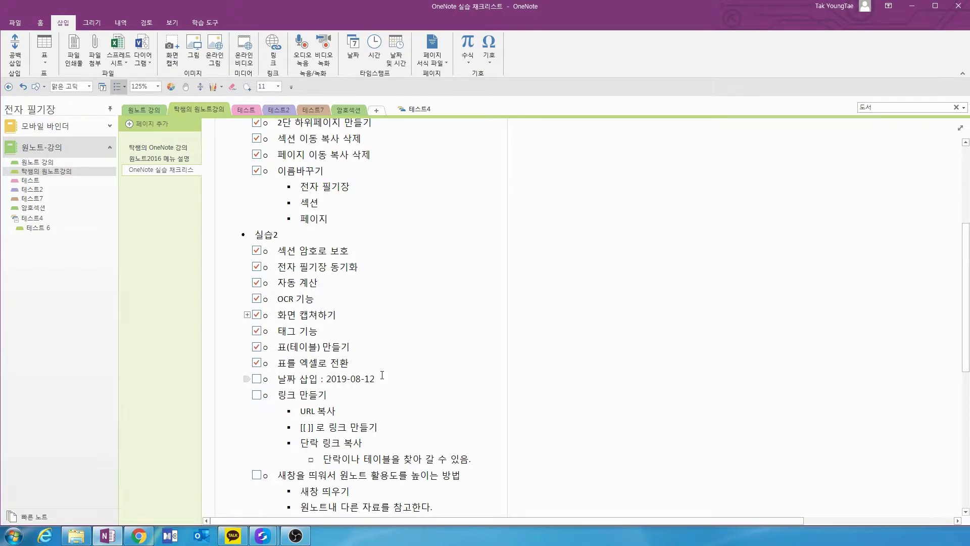
key(Left)
double_click(382, 375)
key(Delete)
click(256, 380)
drag(335, 411, 302, 411)
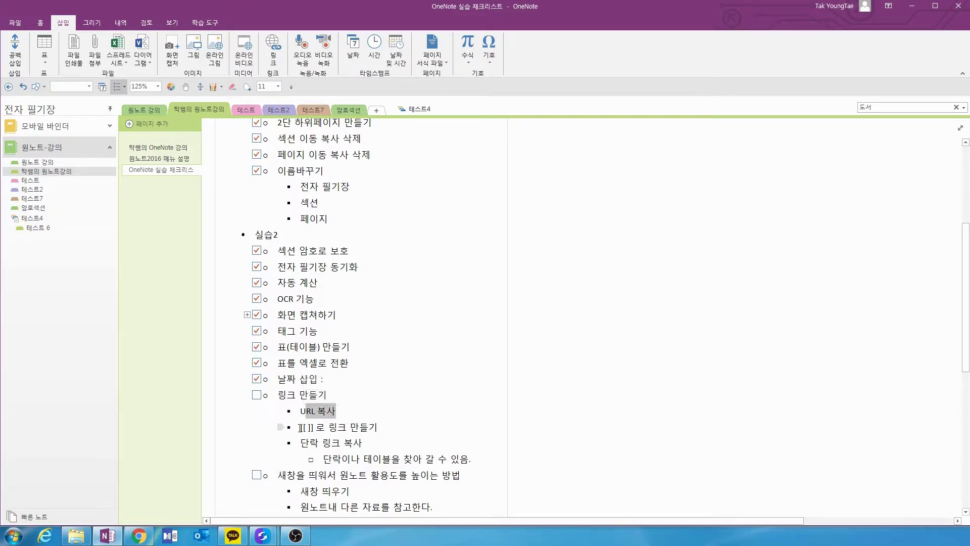
click(302, 428)
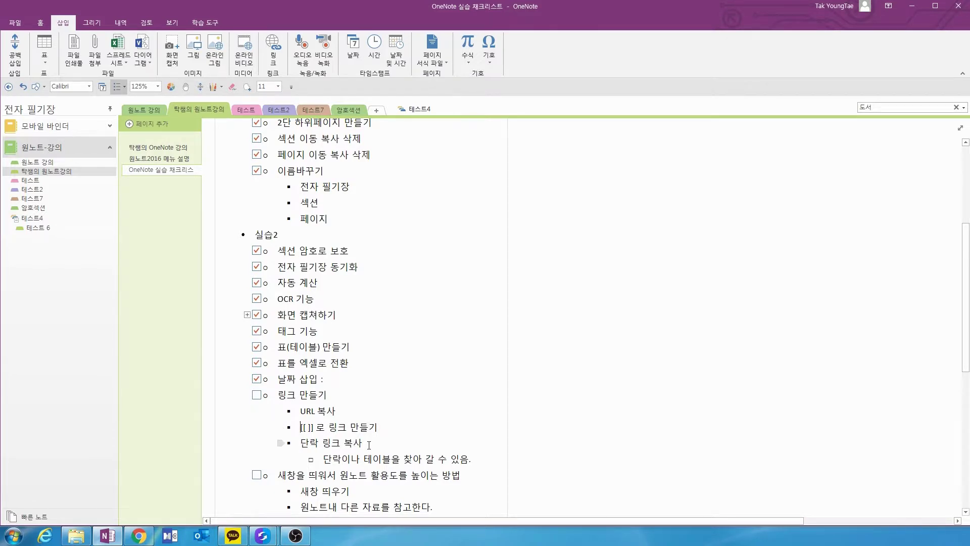
scroll(391, 437, down, 1)
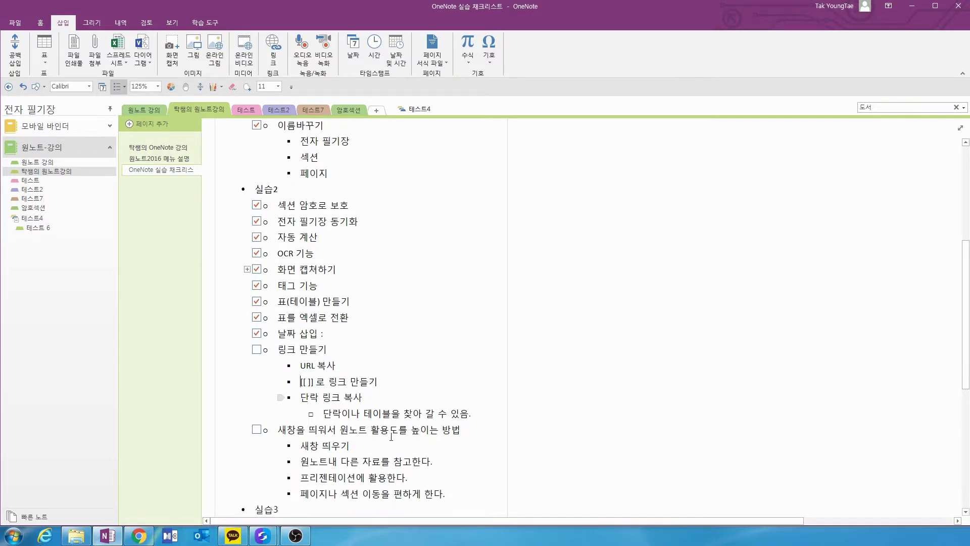
scroll(390, 435, up, 2)
scroll(401, 437, down, 1)
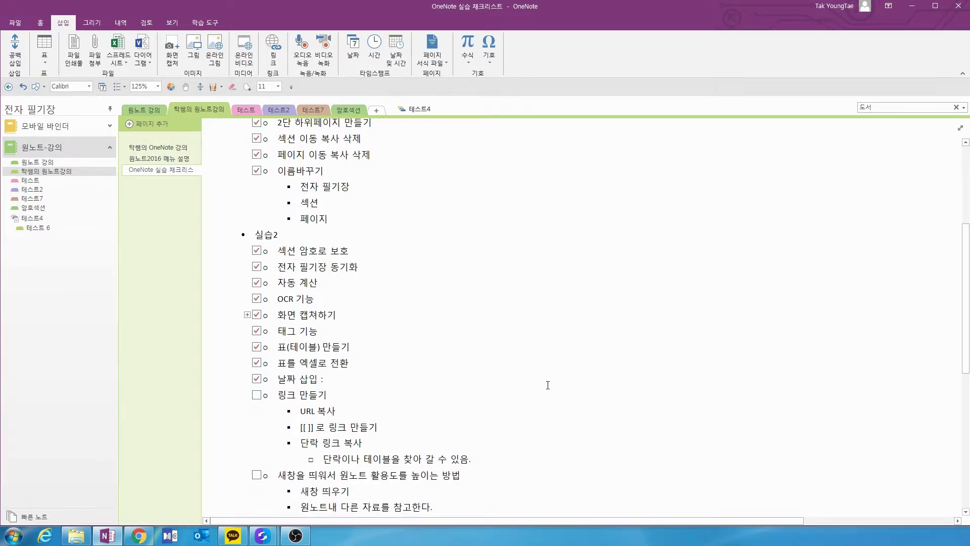
Add a separate note reading 네이버 in the blank area beside the 링크 만들기 items
text(네이버)
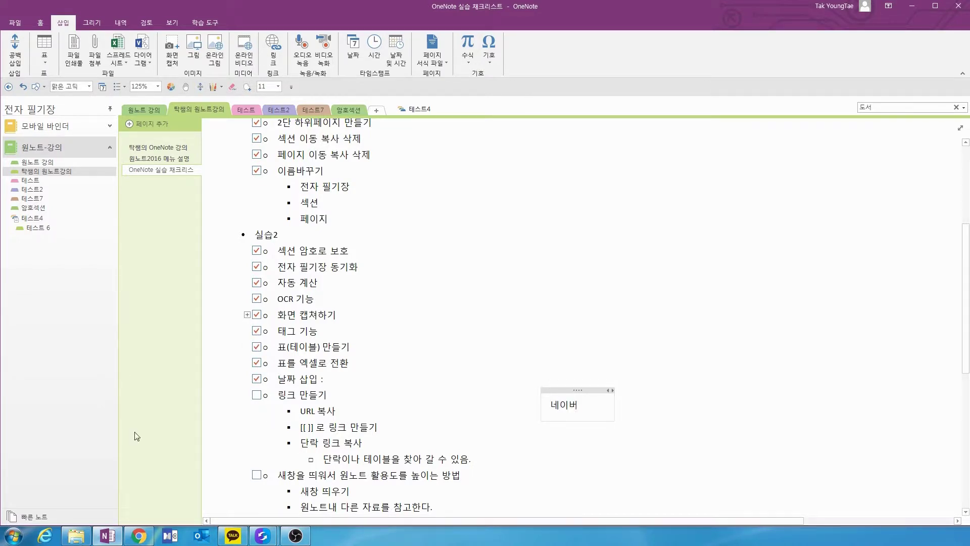
click(139, 536)
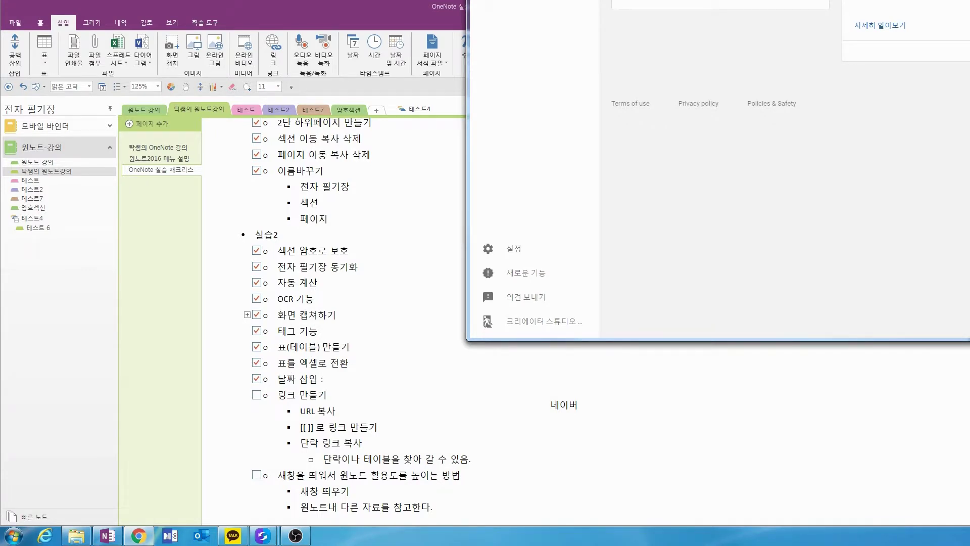
key(alt+Tab)
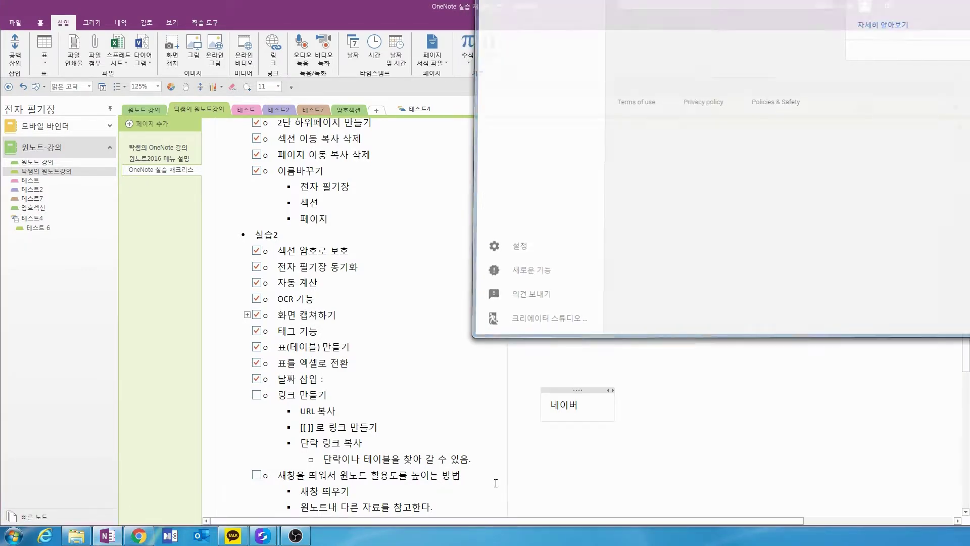
Switch to Chrome, copy the naver.com page address, and minimize the browser to return to OneNote
click(139, 535)
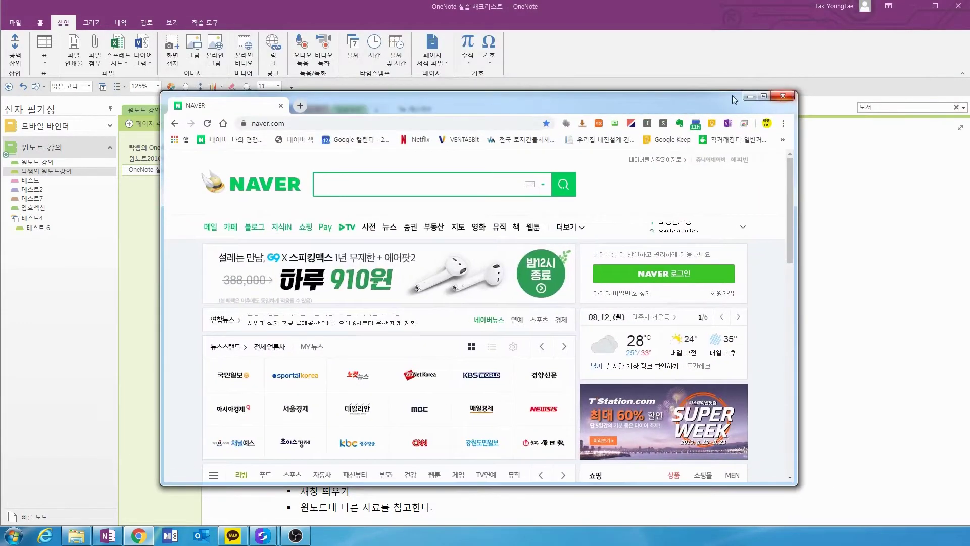
drag(732, 95, 774, 123)
click(362, 145)
key(ctrl+c)
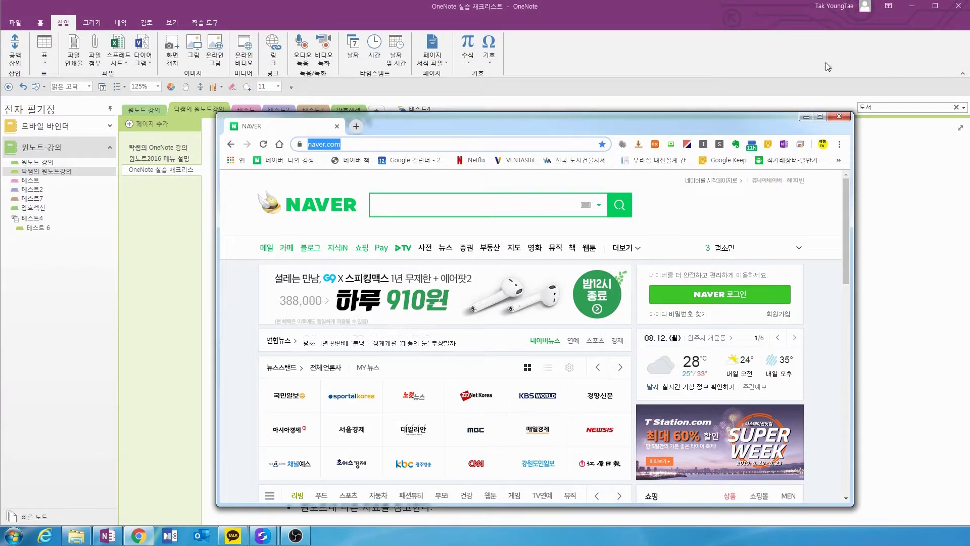
click(806, 116)
Turn the 네이버 text into a hyperlink to the copied Naver address
drag(579, 406, 551, 406)
right_click(563, 407)
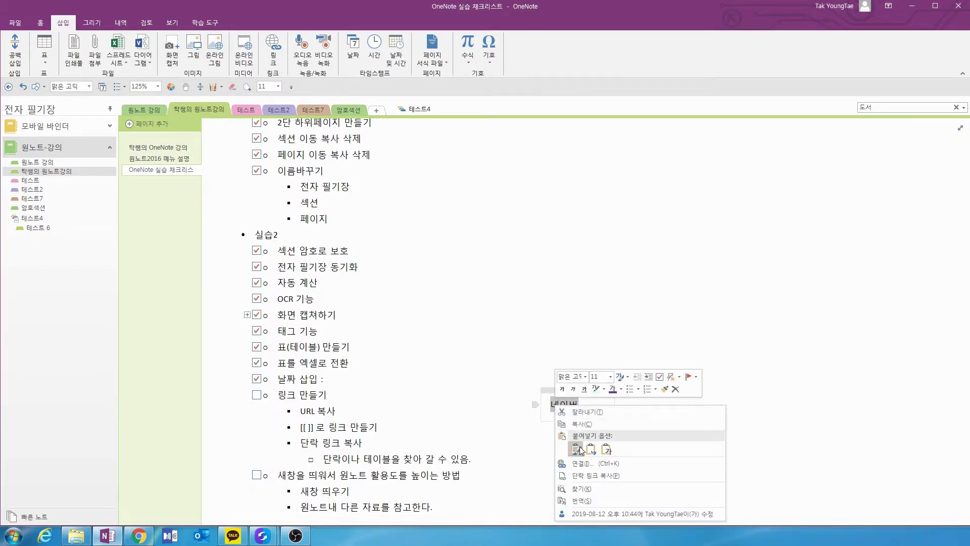
click(600, 463)
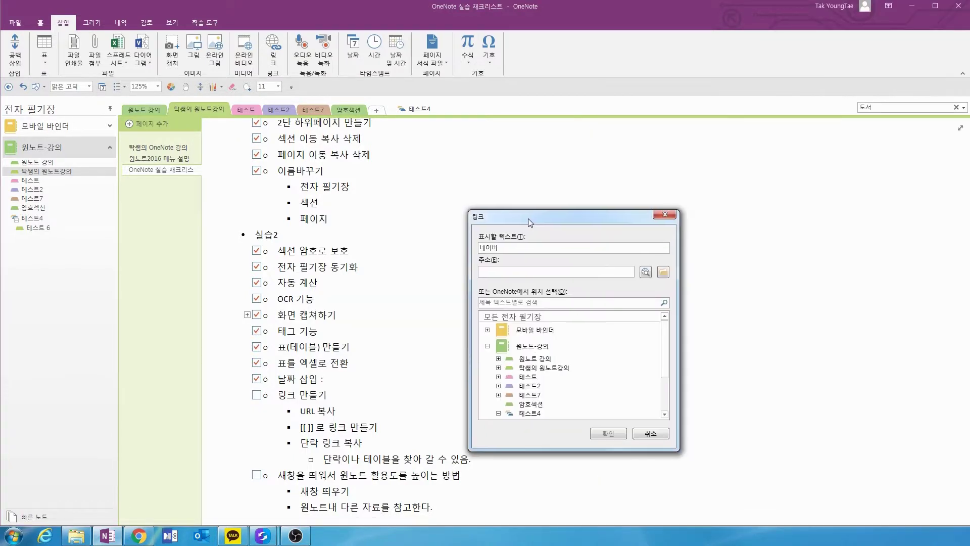
key(ctrl+v)
click(604, 432)
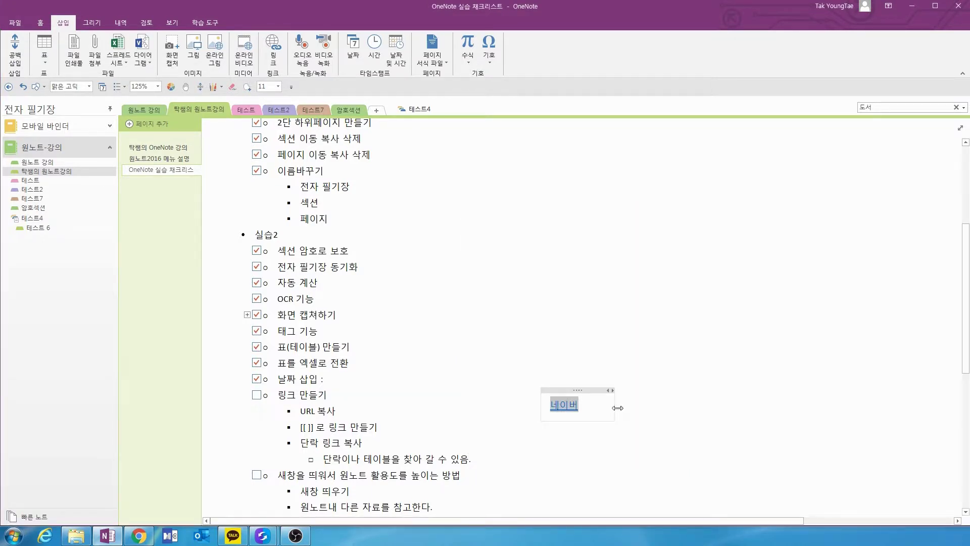
key(Right)
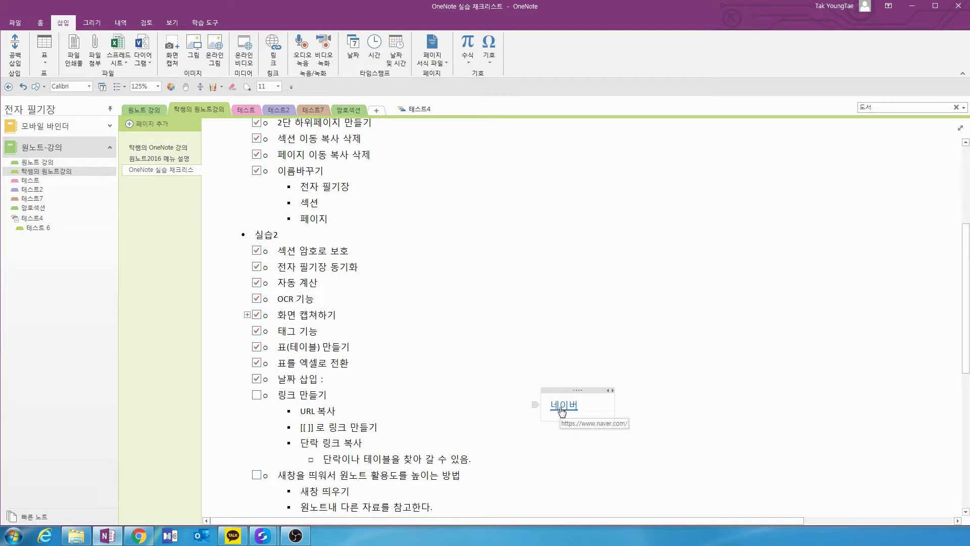
Test the 네이버 link by opening it in the browser, and close the browser
click(562, 410)
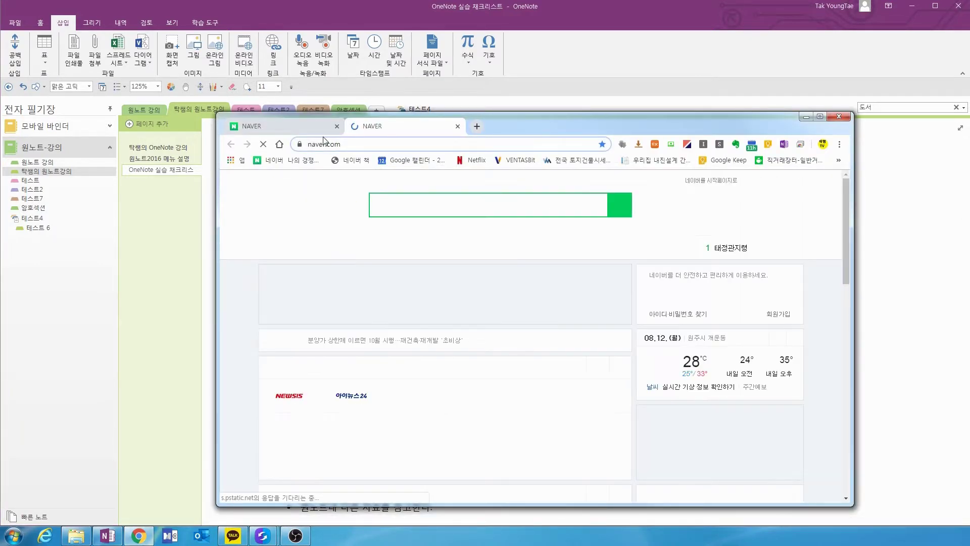
click(337, 125)
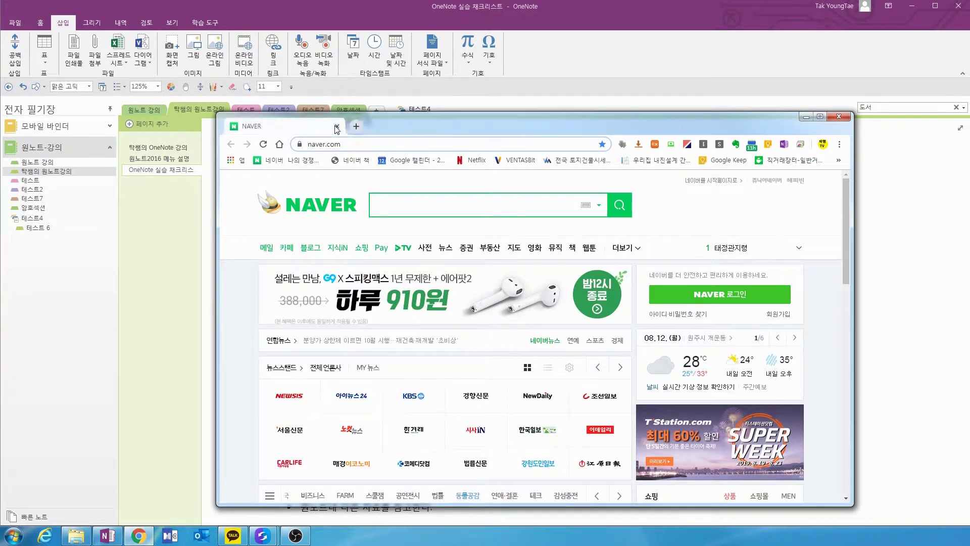
click(839, 118)
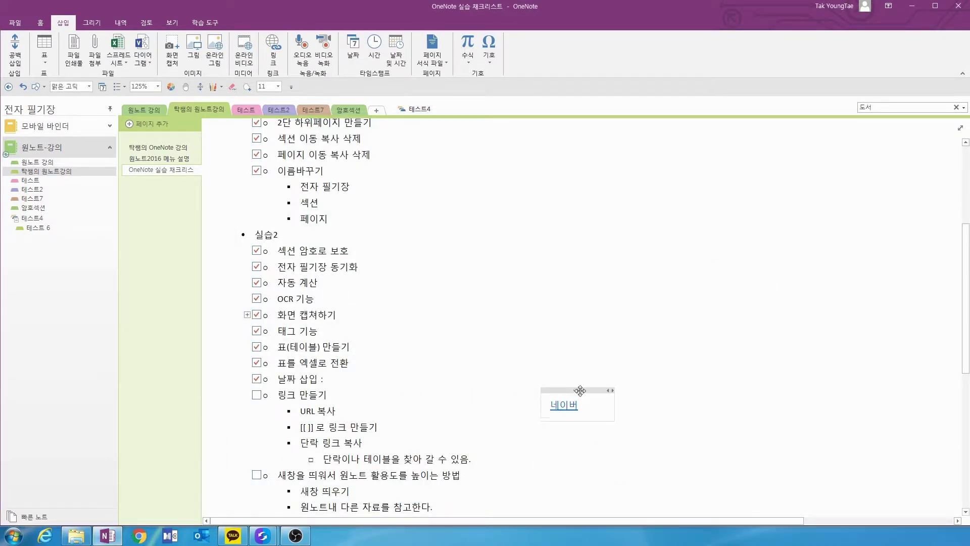
Move the 네이버 note farther away from the checklist, and give URL 복사 a checked 할 일 tag
drag(587, 387, 708, 325)
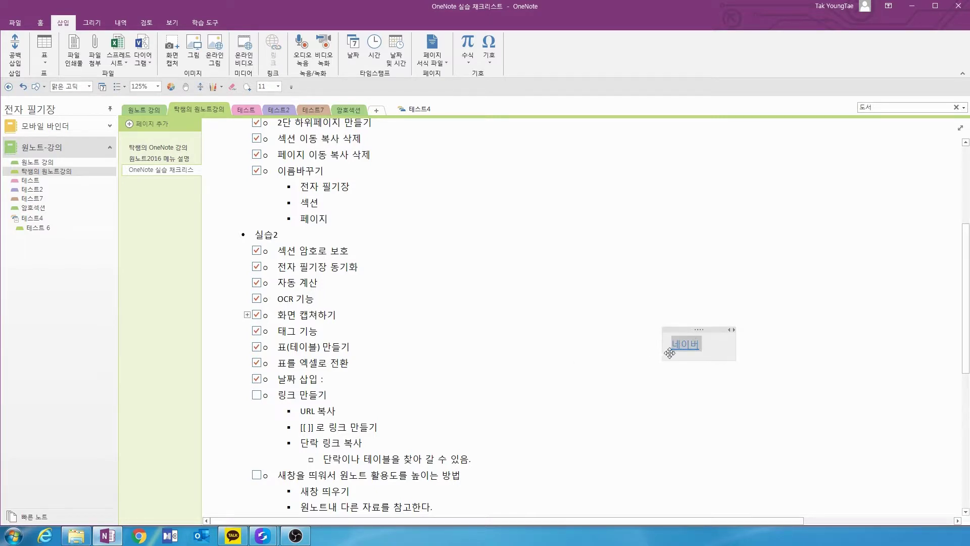
click(338, 411)
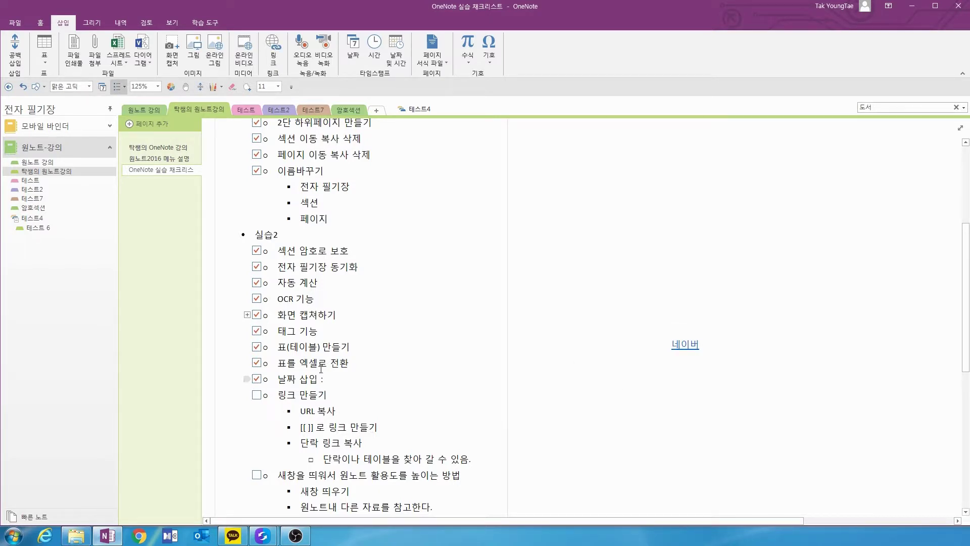
click(40, 23)
click(360, 39)
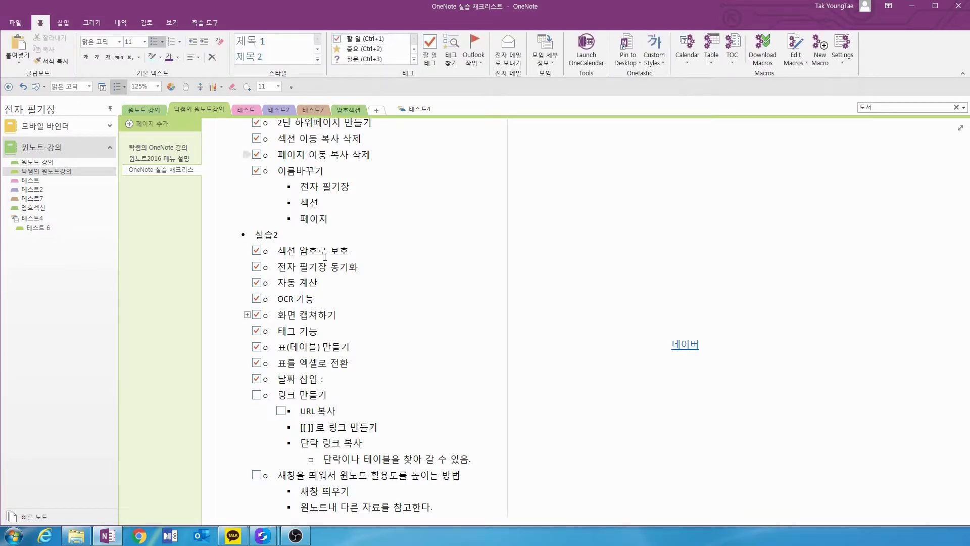
click(281, 411)
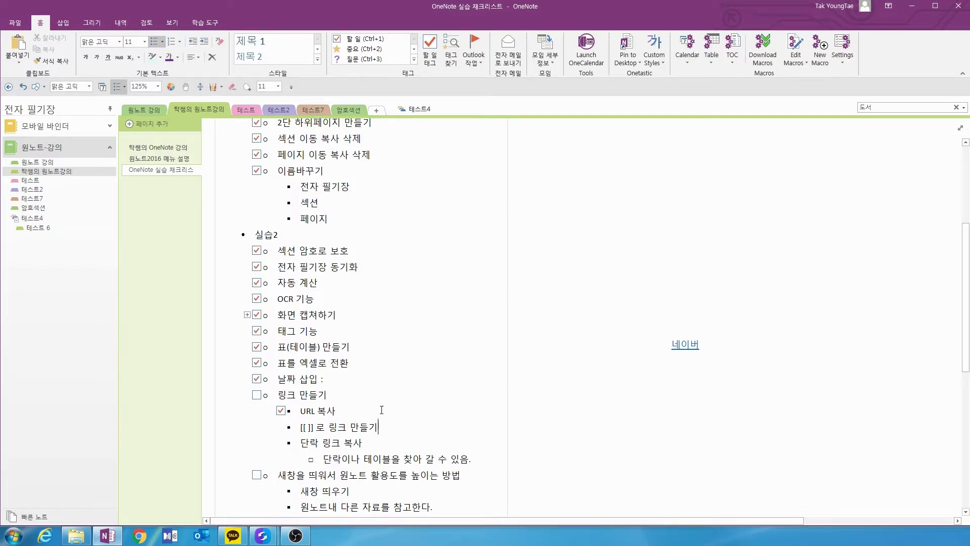
Add 할 일 tags to the [[ ]] 로 링크 만들기 and 단락 링크 복사 items
mouse_move(368, 427)
mouse_down()
mouse_move(380, 427)
mouse_move(365, 444)
mouse_up()
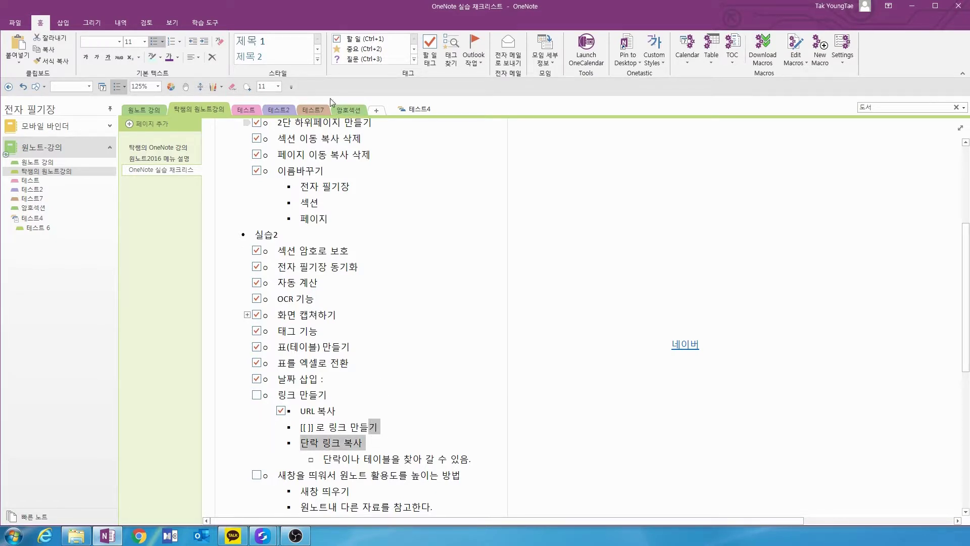
click(337, 39)
click(365, 430)
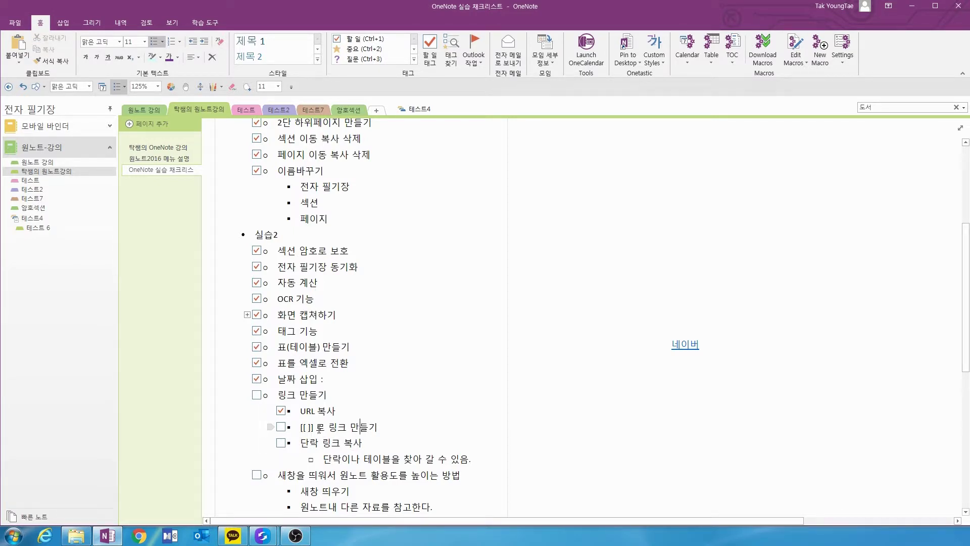
Add the line 링크만들기 below the 네이버 link in the same note
click(670, 367)
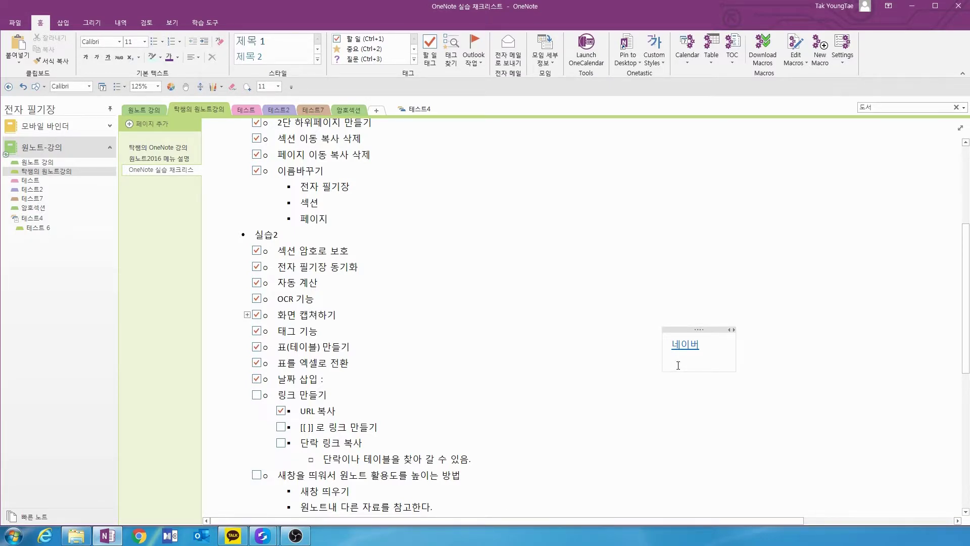
text(링)
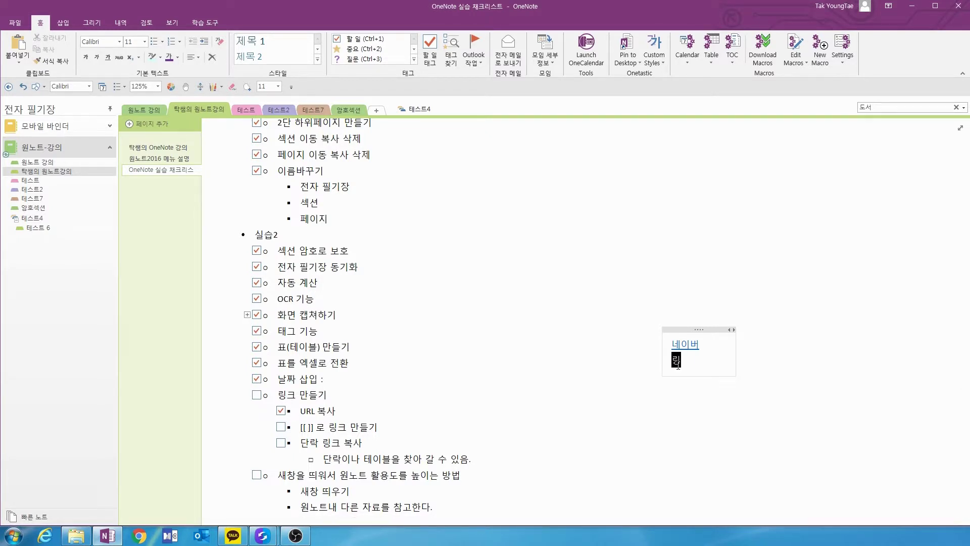
text(크만ㄷ들기)
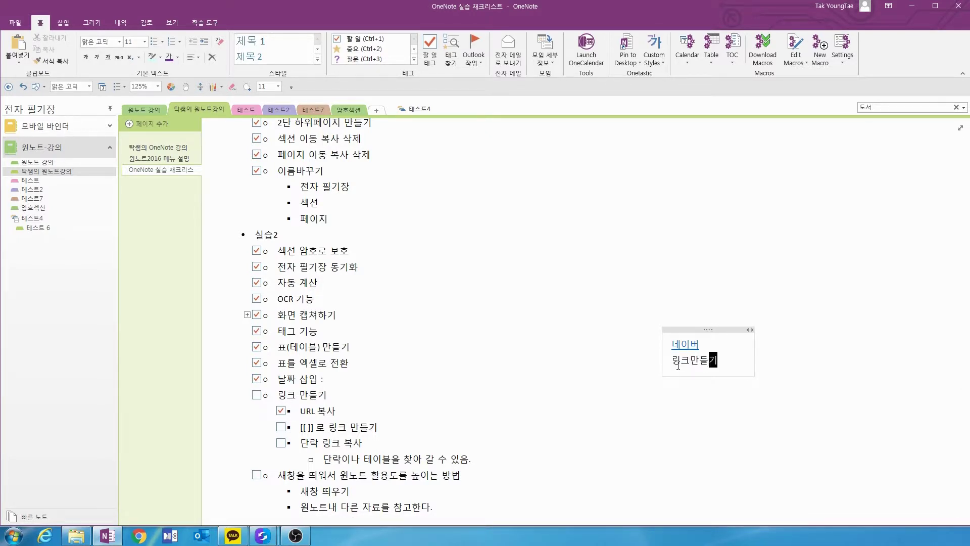
Extend the second line of the 네이버 note to 링크만들기-테스트1 and enclose it in [[ ]] to create a linked page
text(-테스트1)
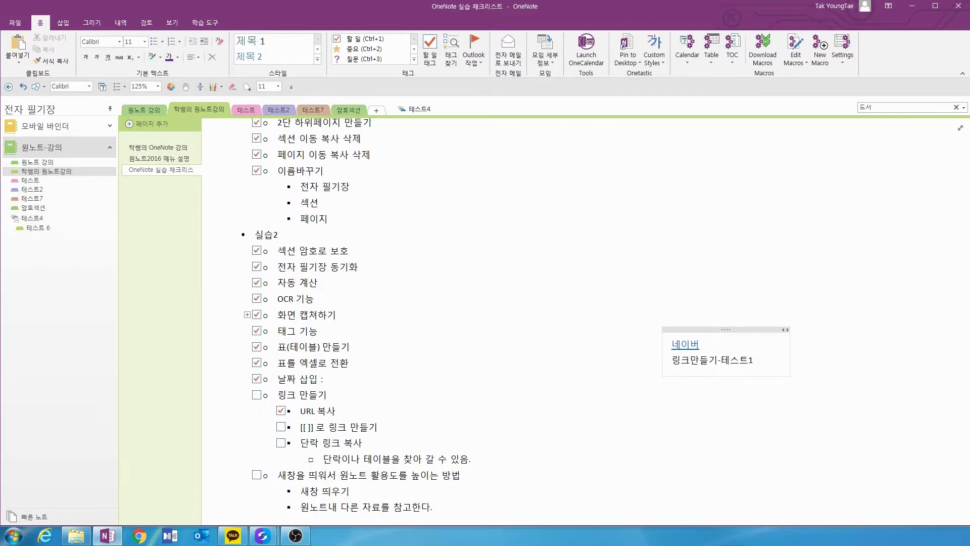
click(678, 364)
text([[)
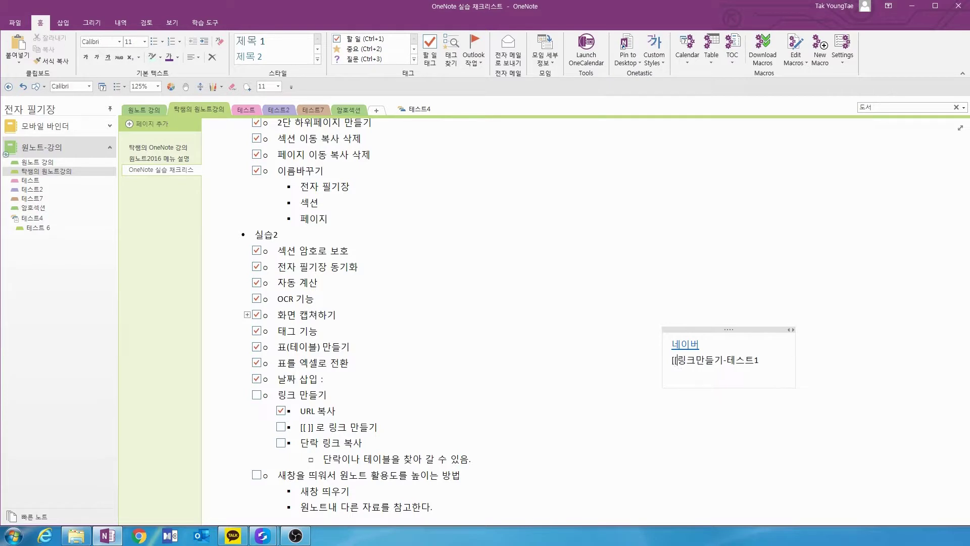
key(End)
text(]])
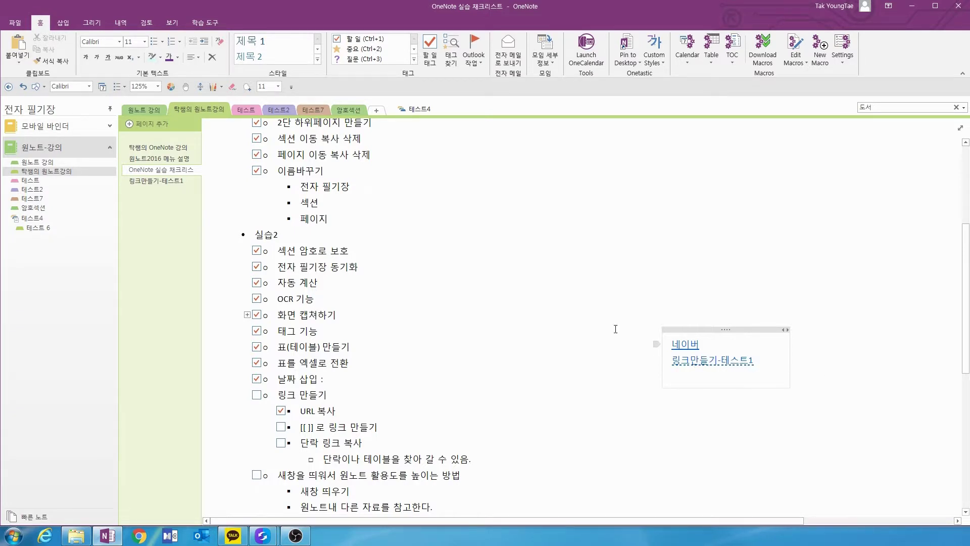
View the linked 링크만들기-테스트1 page, and check off [[ ]] 로 링크 만들기 on the checklist page
click(149, 182)
click(172, 169)
click(690, 376)
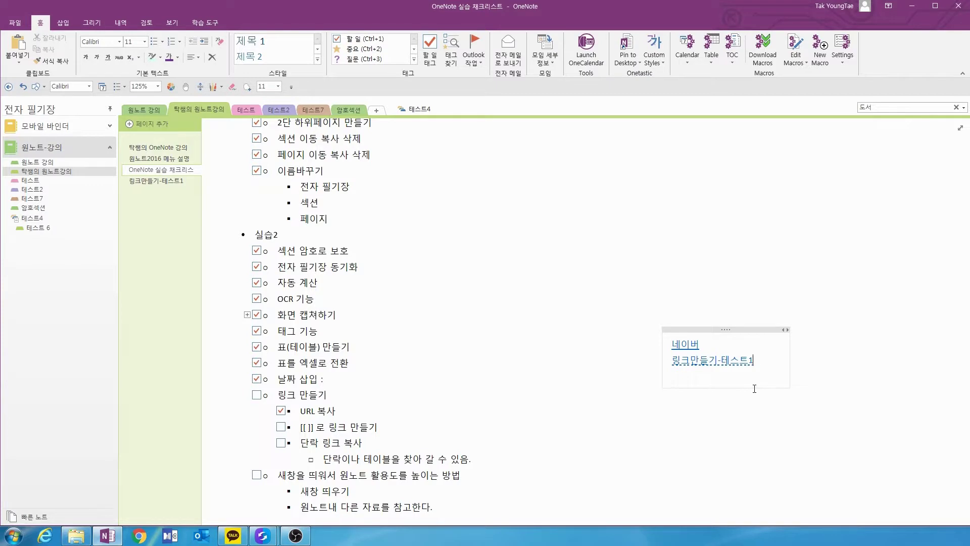
click(281, 427)
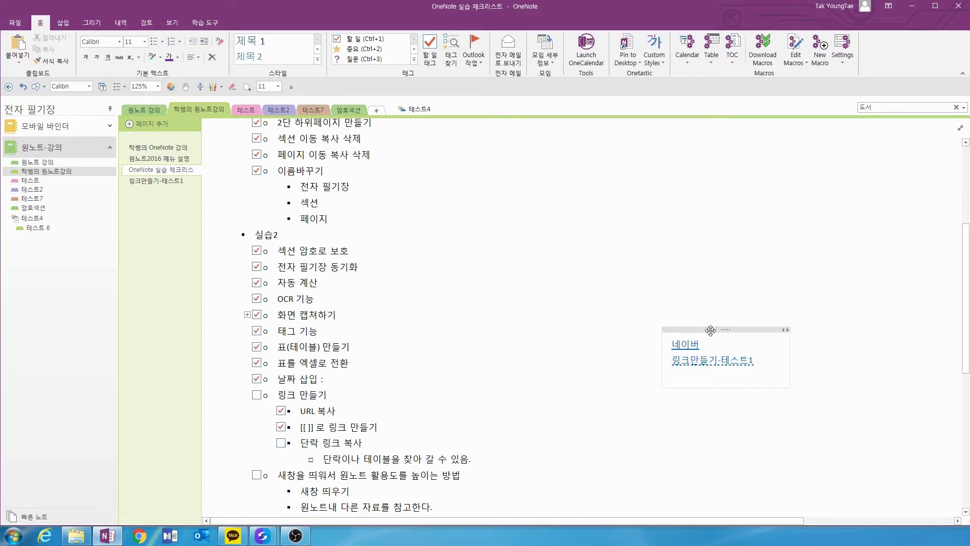
Move the 네이버 note slightly lower and copy the paragraph link of the whole note
drag(712, 330, 714, 346)
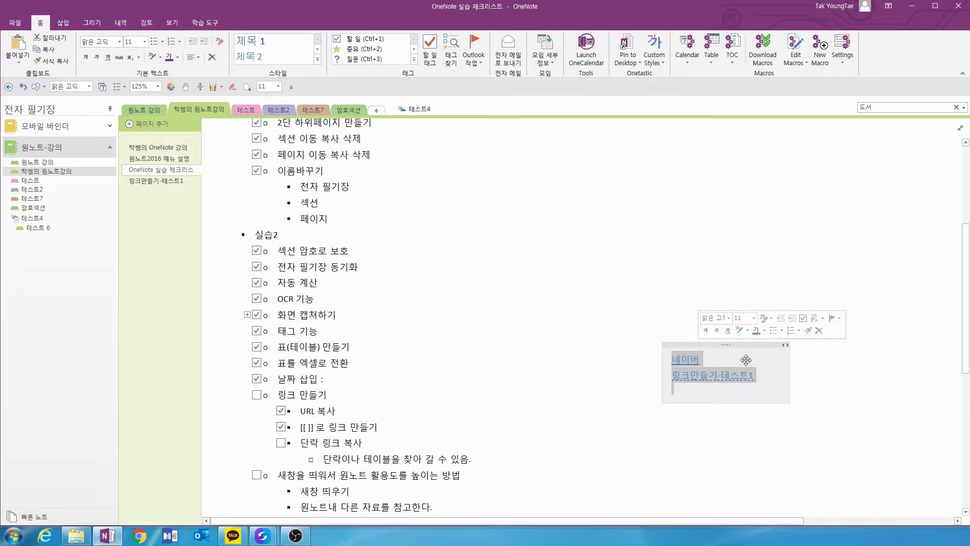
right_click(695, 347)
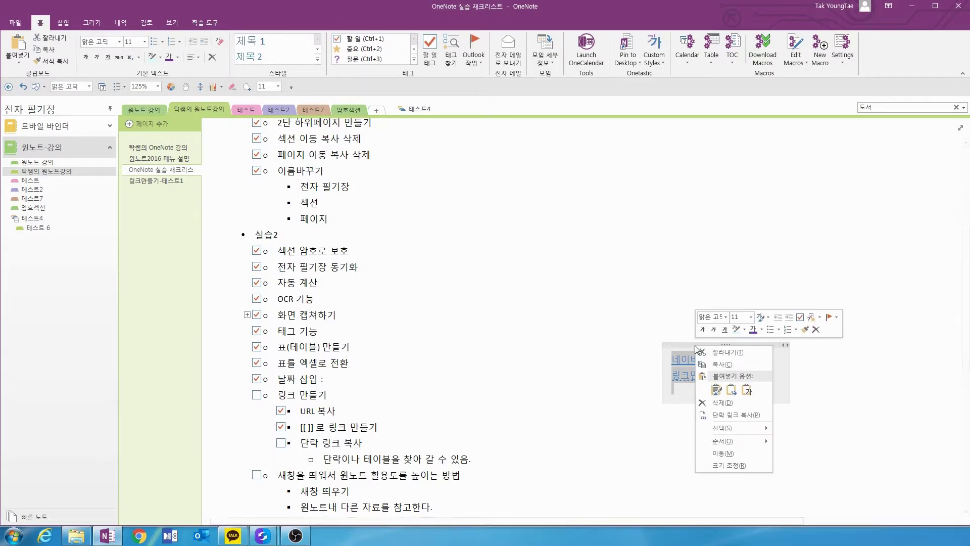
click(740, 415)
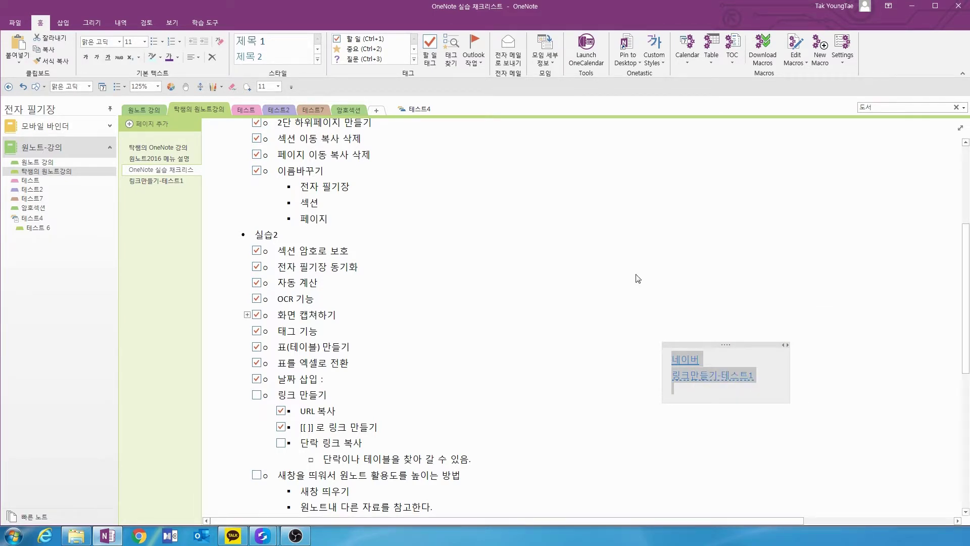
Add a note reading 단락링크복사 beside 실습1 near the page's beginning, and hyperlink its text to the copied paragraph link
click(595, 202)
scroll(596, 202, up, 4)
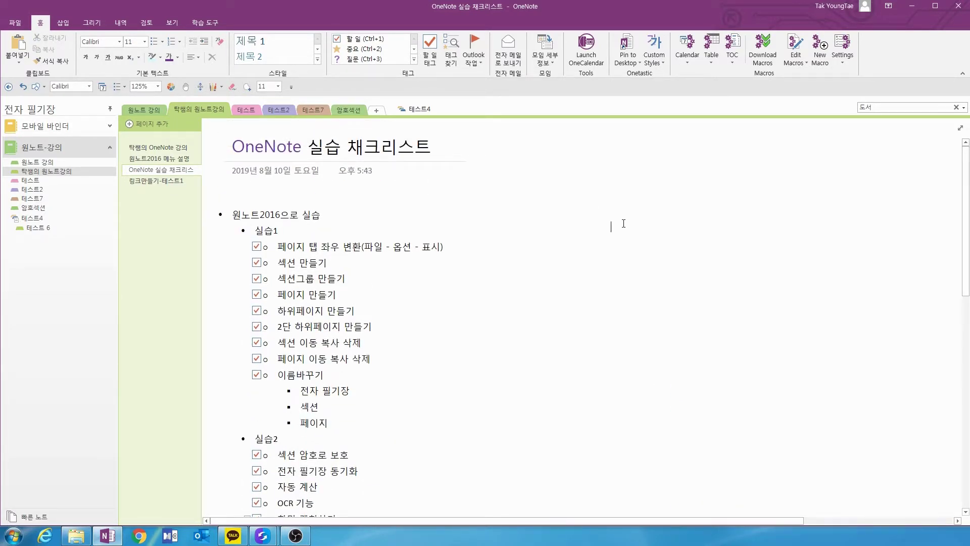
text(단락링크)
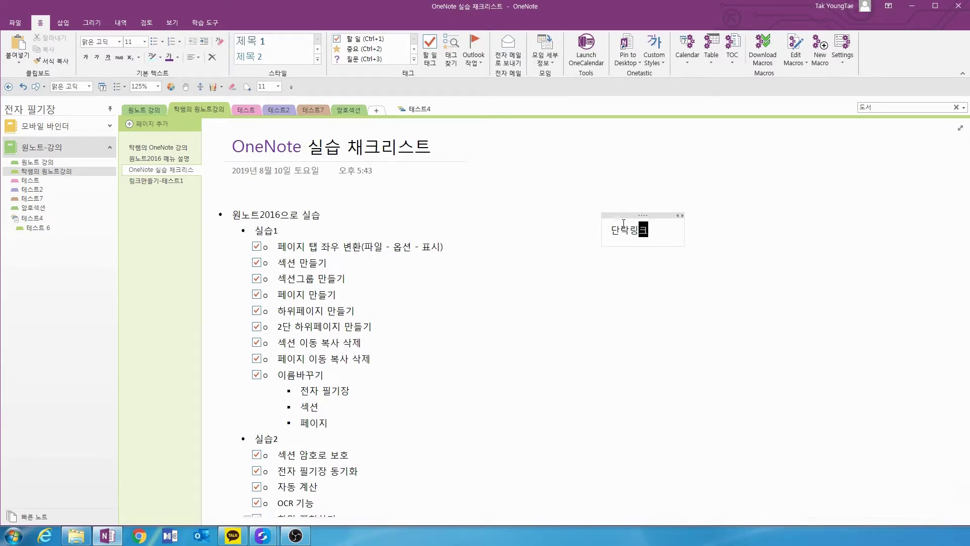
text(복사)
key(ctrl+a)
key(ctrl+k)
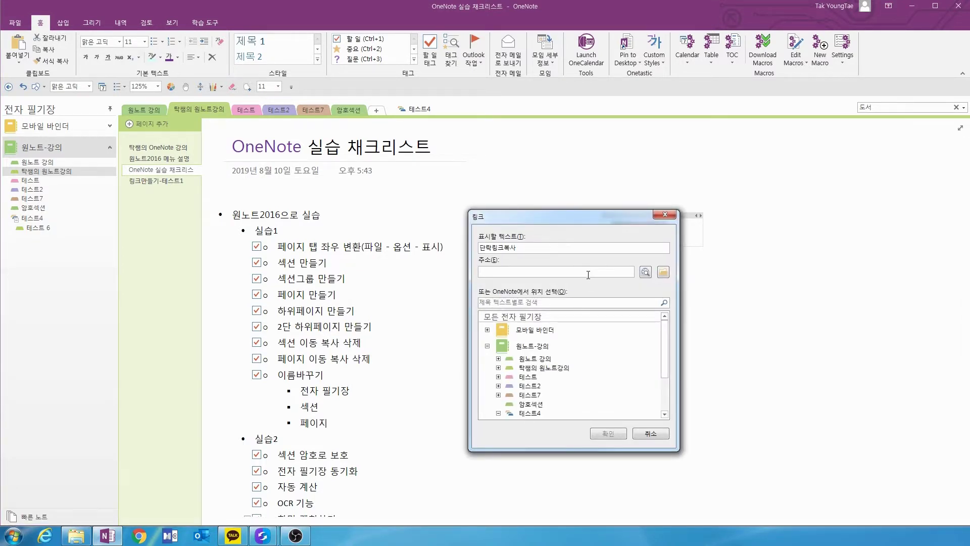
key(ctrl+v)
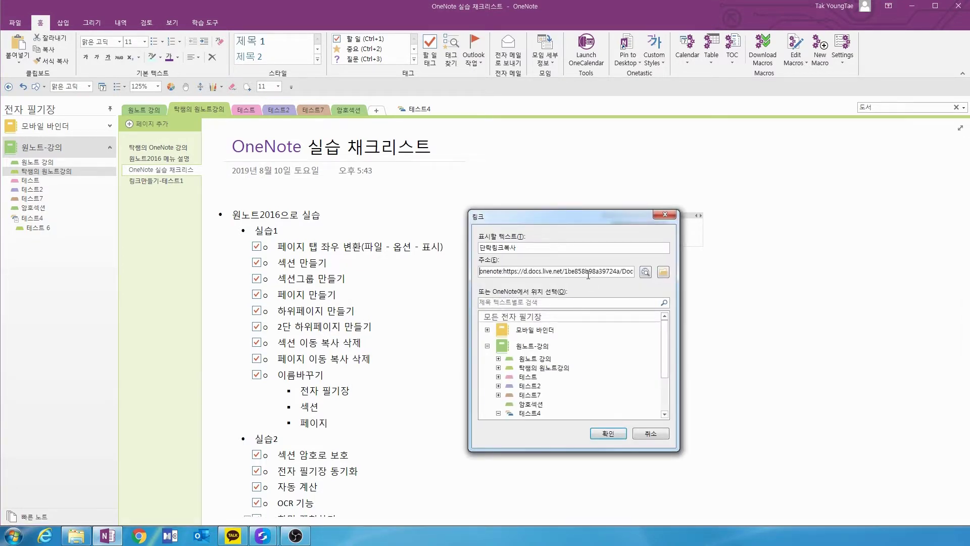
click(603, 432)
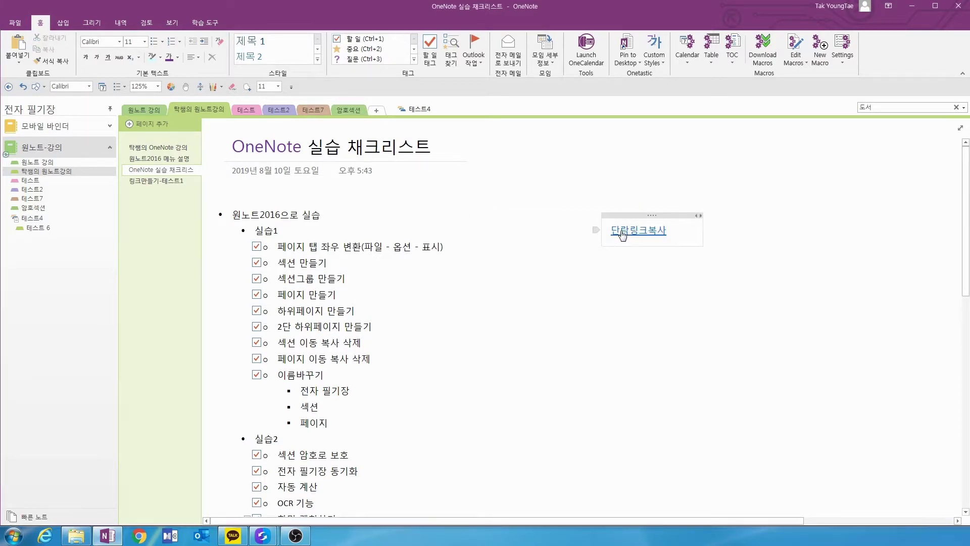
Test the 단락링크복사 link repeatedly, returning to the beginning of the page each time
scroll(631, 323, down, 6)
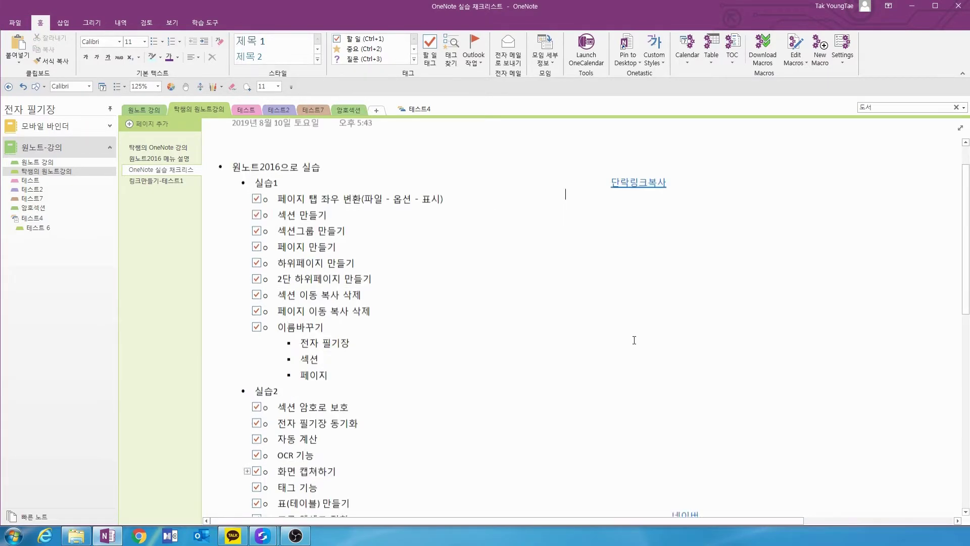
scroll(677, 353, up, 5)
scroll(690, 359, up, 1)
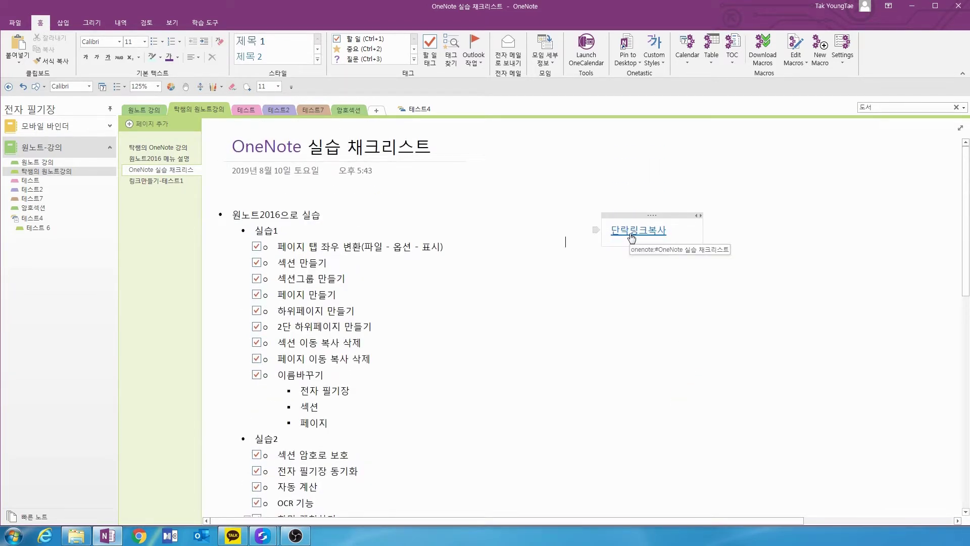
scroll(631, 238, down, 2)
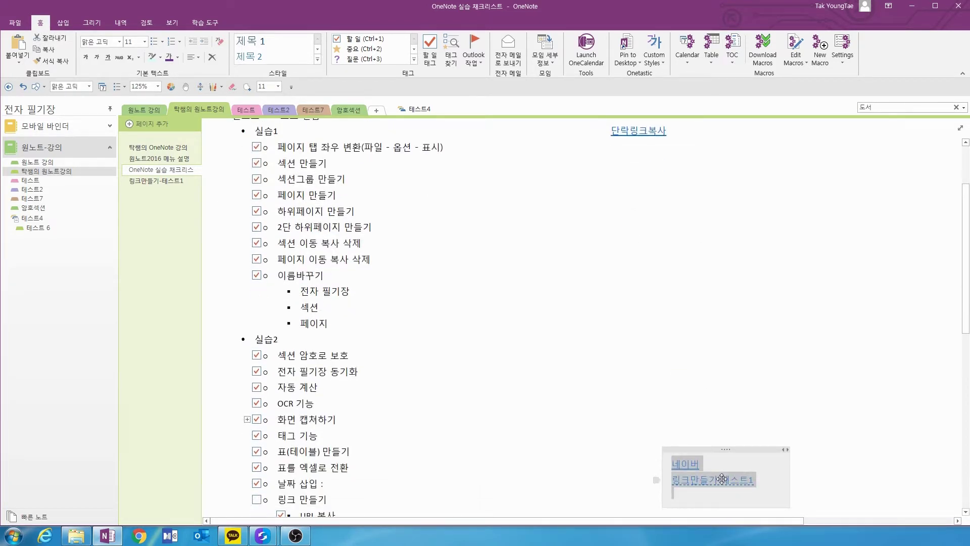
scroll(667, 338, up, 2)
scroll(632, 238, down, 2)
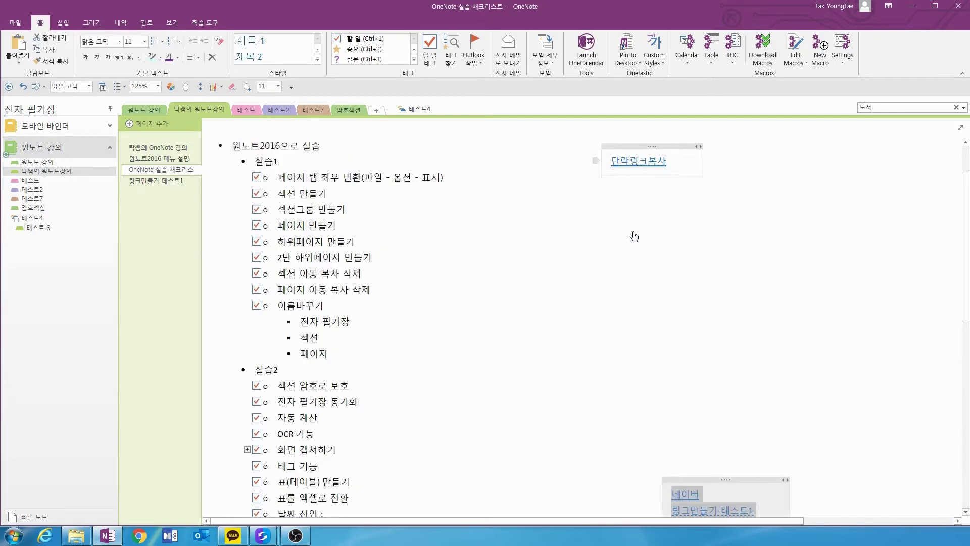
scroll(635, 242, up, 2)
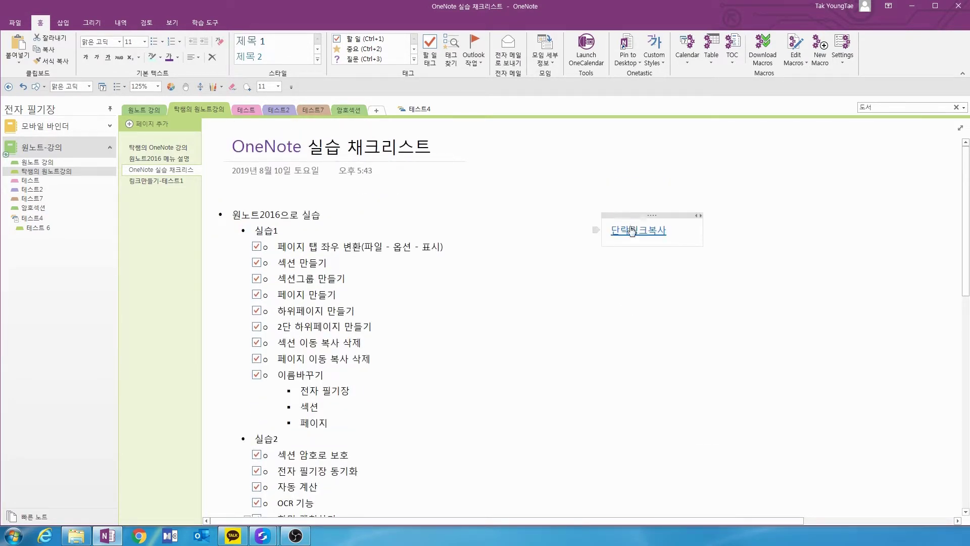
scroll(651, 364, down, 1)
scroll(651, 365, down, 5)
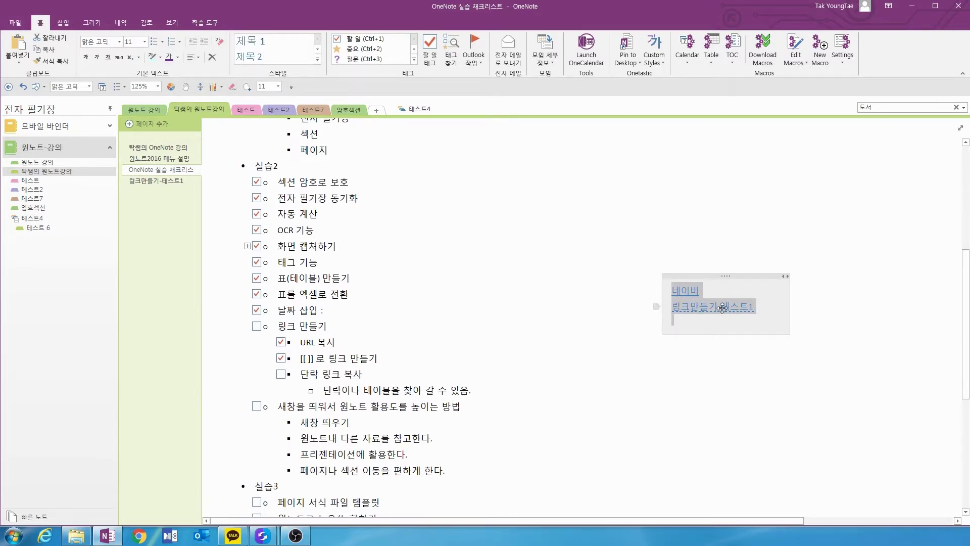
scroll(723, 308, up, 5)
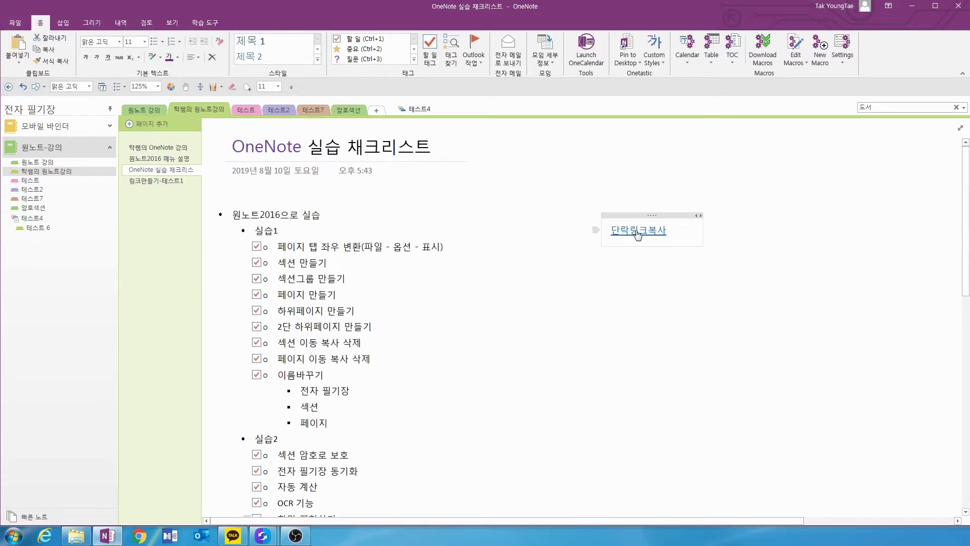
Delete the 단락링크복사 and 네이버 notes, and check off 단락 링크 복사 and 링크 만들기
click(647, 216)
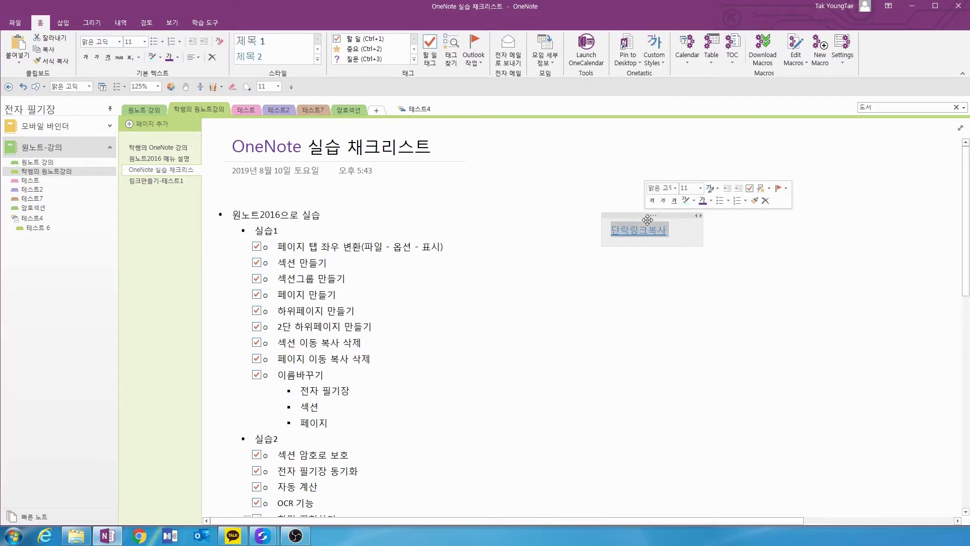
key(Delete)
scroll(671, 335, down, 5)
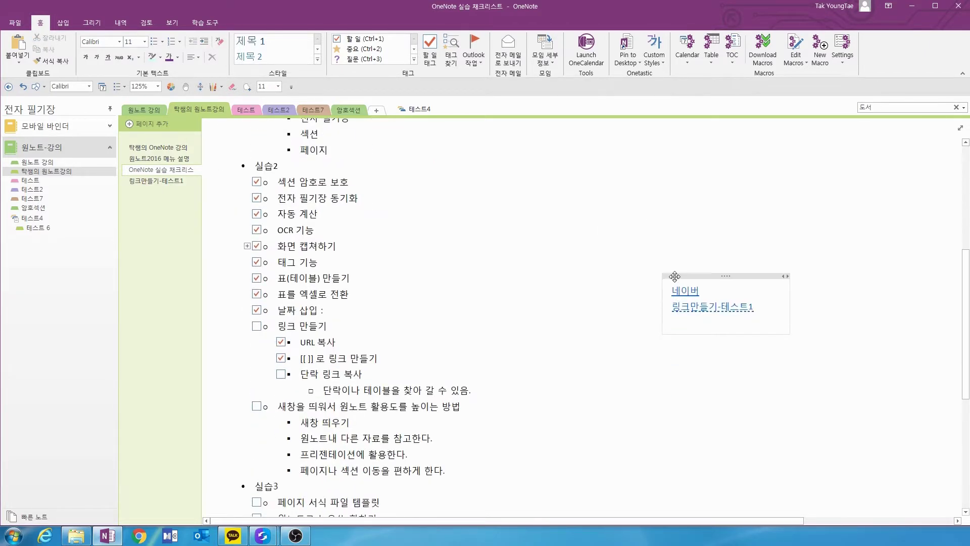
click(675, 277)
key(Delete)
click(281, 373)
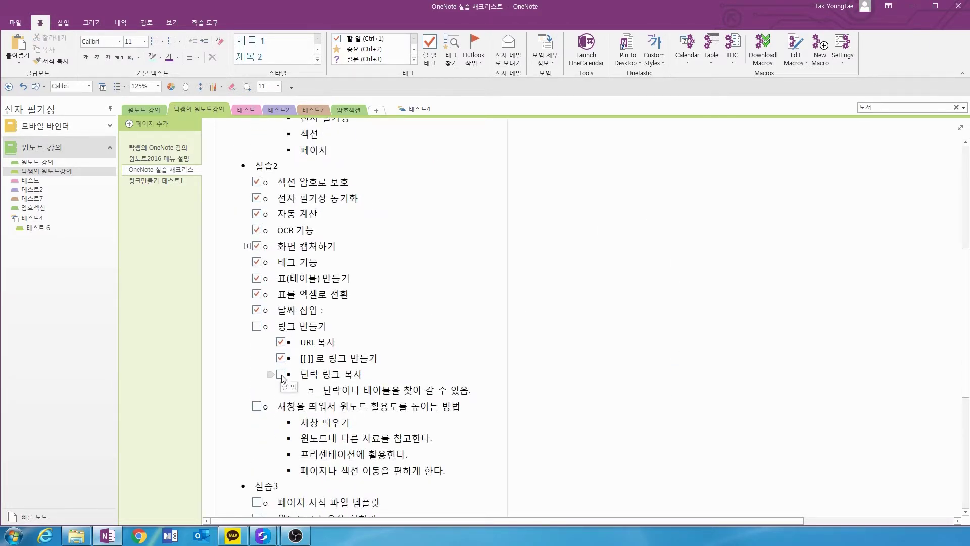
click(257, 327)
Open the checklist page in a new OneNote window and shift that window so the original shows behind it
scroll(430, 324, down, 5)
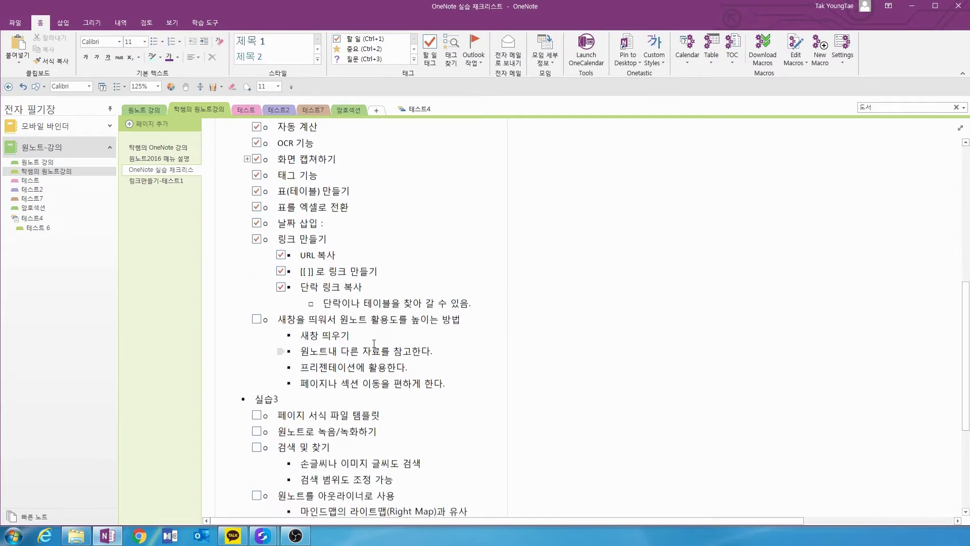
scroll(303, 349, up, 3)
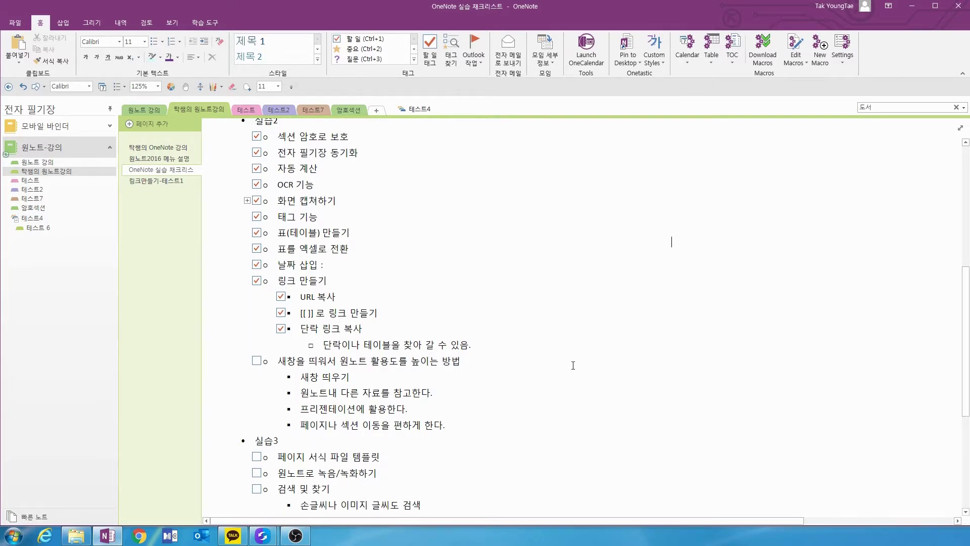
scroll(521, 364, up, 3)
scroll(571, 369, down, 2)
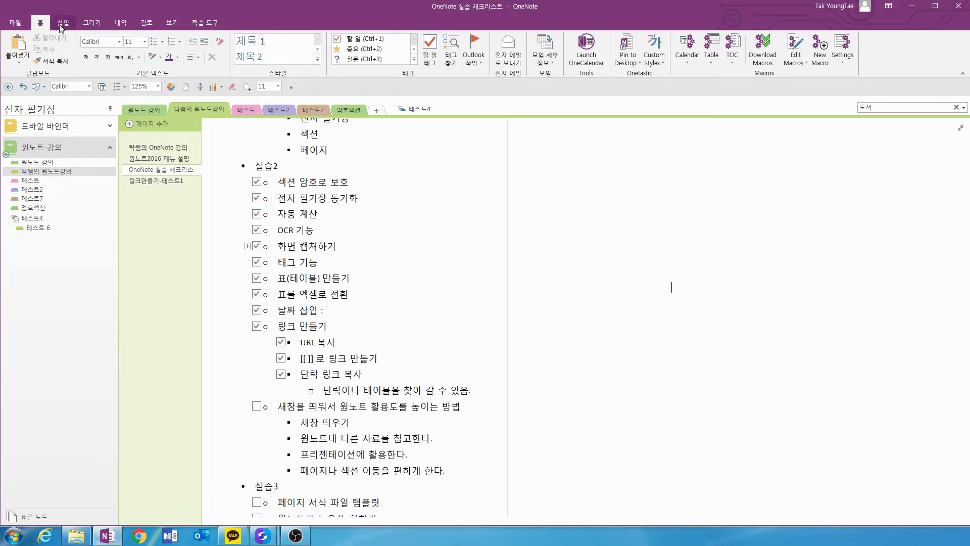
click(171, 23)
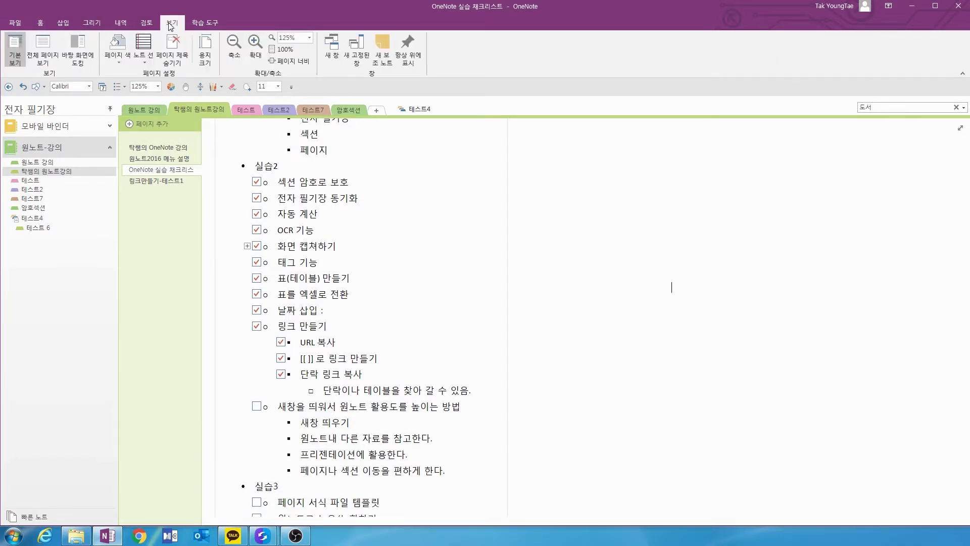
click(332, 47)
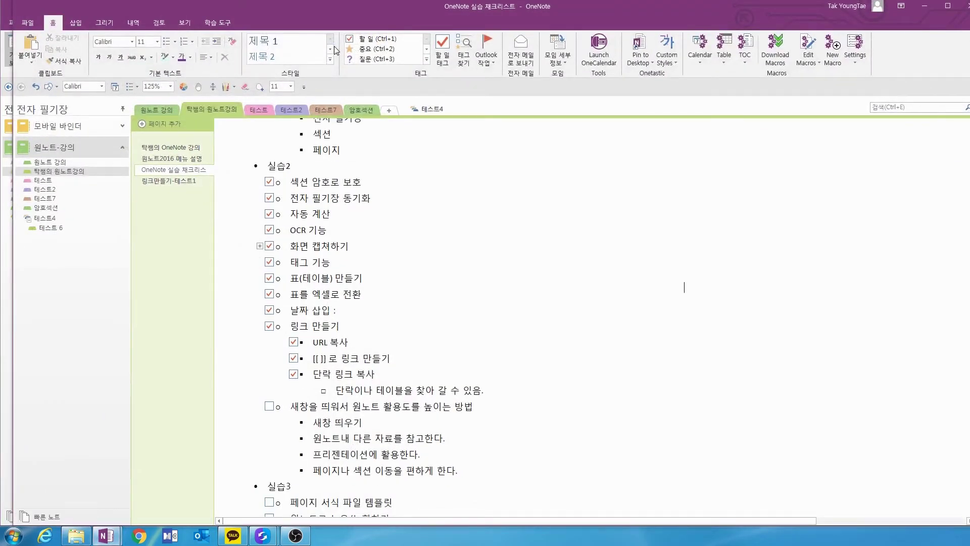
drag(358, 20, 423, 20)
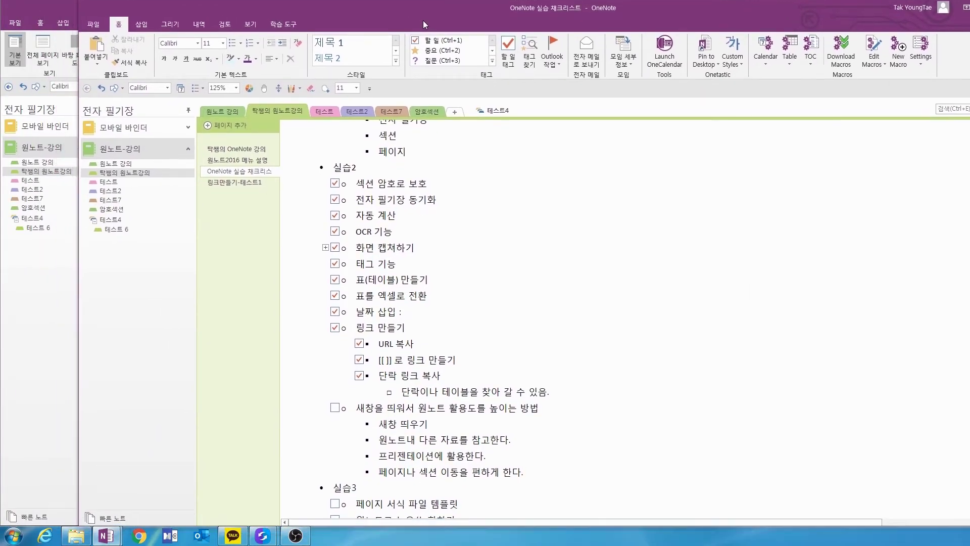
Switch between the two windows, browse the section's pages in the new window, and return to the original window
click(35, 312)
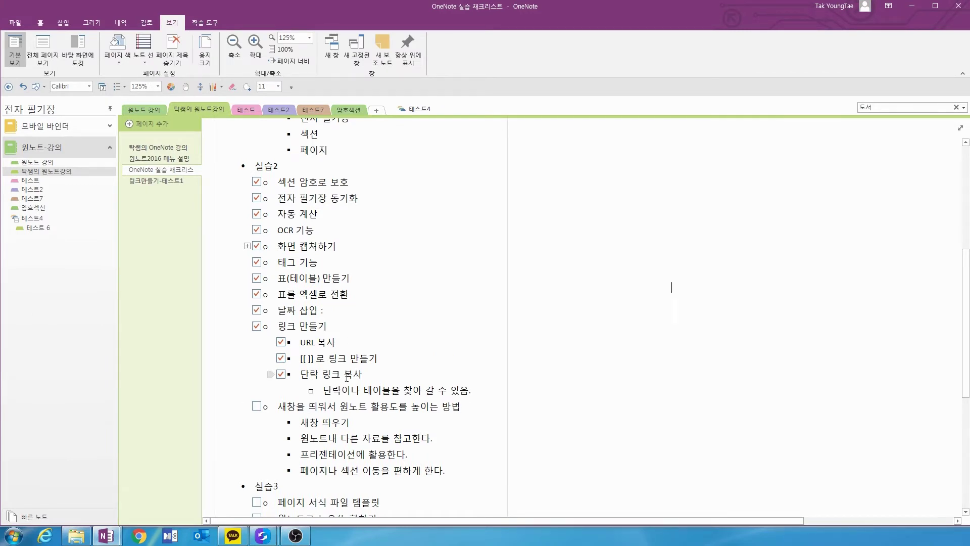
key(alt+Tab)
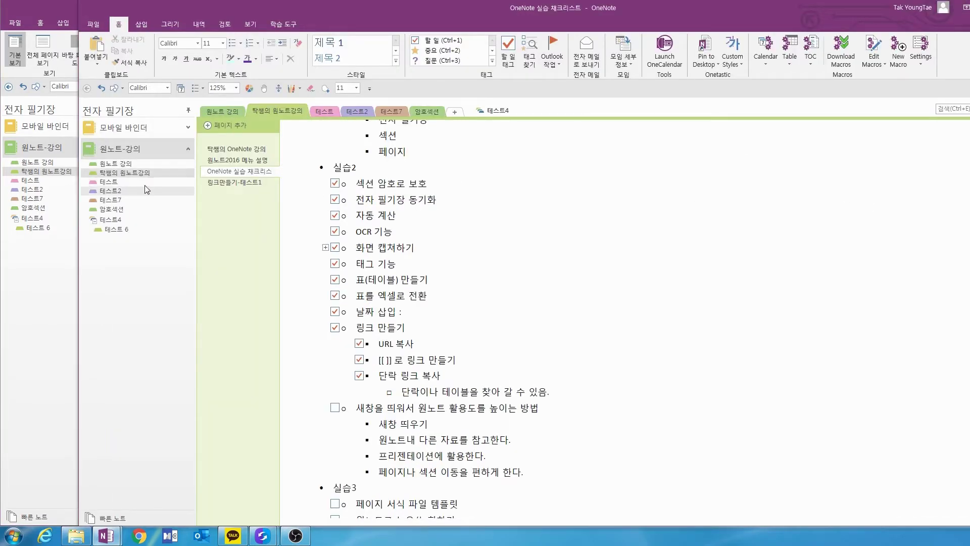
click(220, 184)
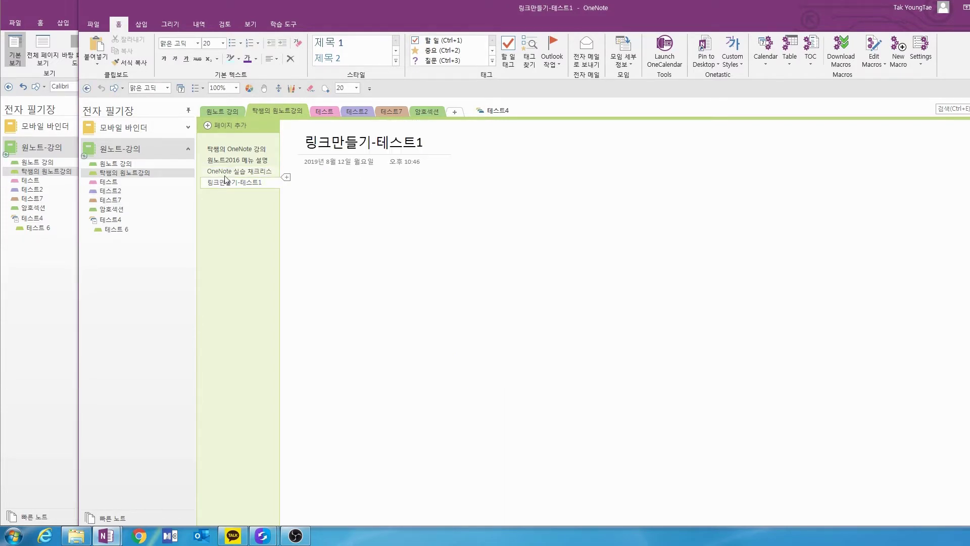
click(241, 160)
click(240, 149)
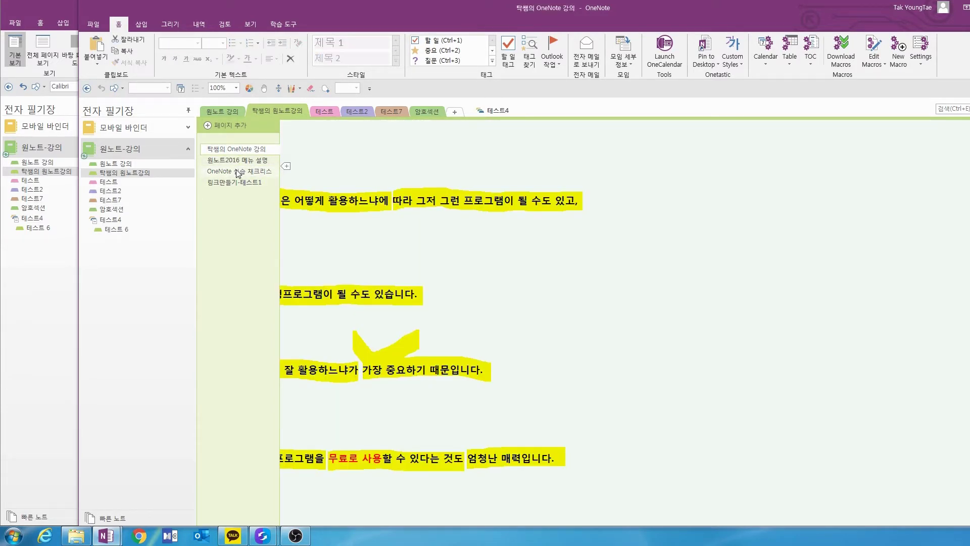
click(241, 171)
click(240, 182)
click(241, 172)
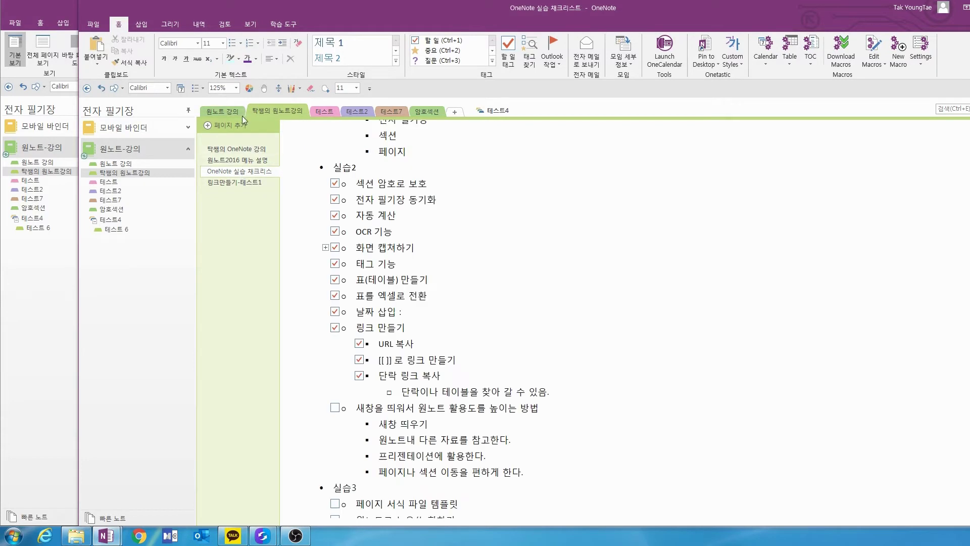
click(240, 160)
click(241, 172)
click(29, 266)
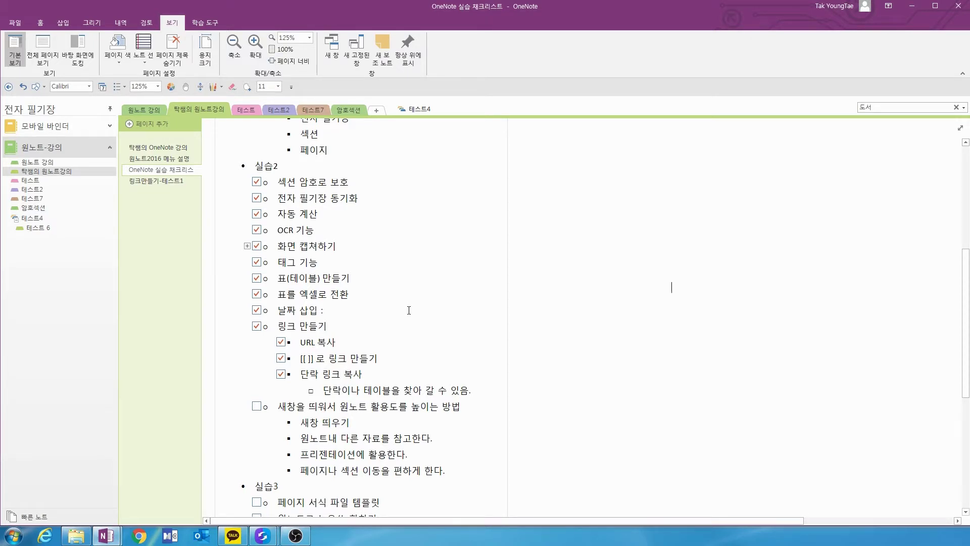
Point out the 새창 띄우기 and 원노트내 다른 자료를 참고한다. lines in the checklist by selecting each one
scroll(409, 310, down, 2)
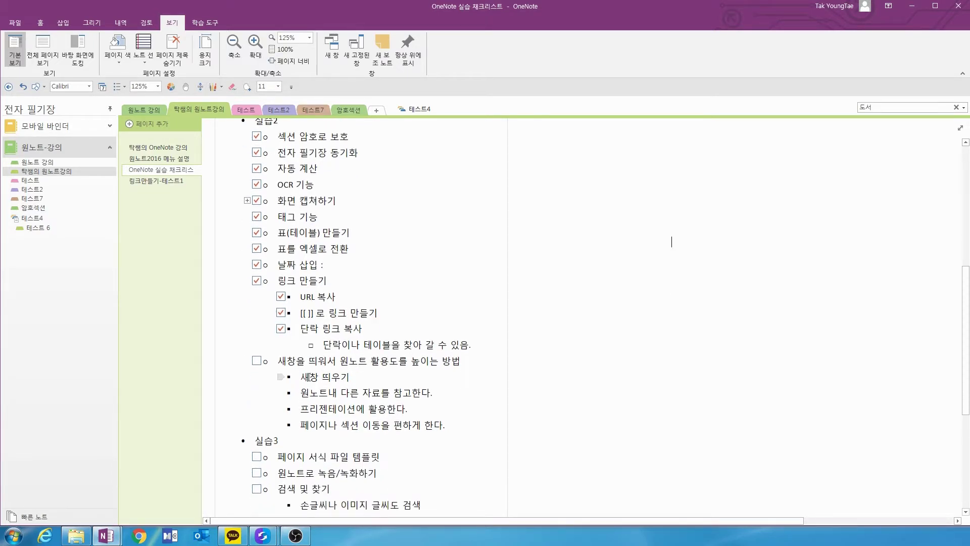
drag(325, 378, 363, 383)
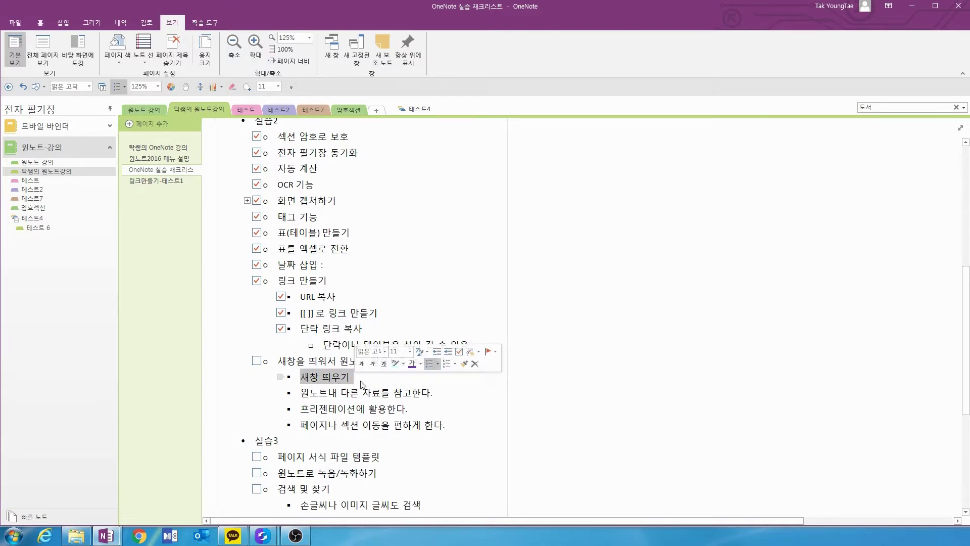
scroll(365, 385, down, 1)
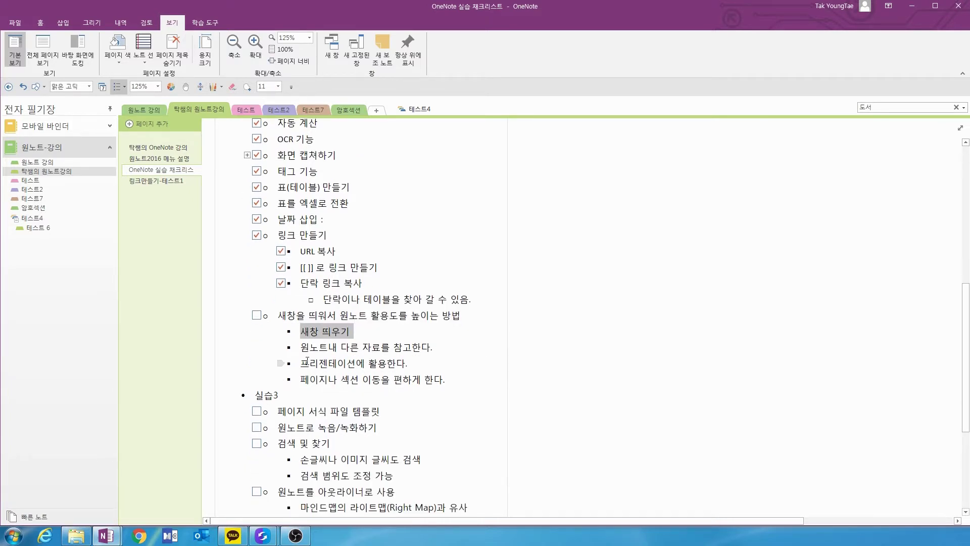
drag(301, 347, 436, 349)
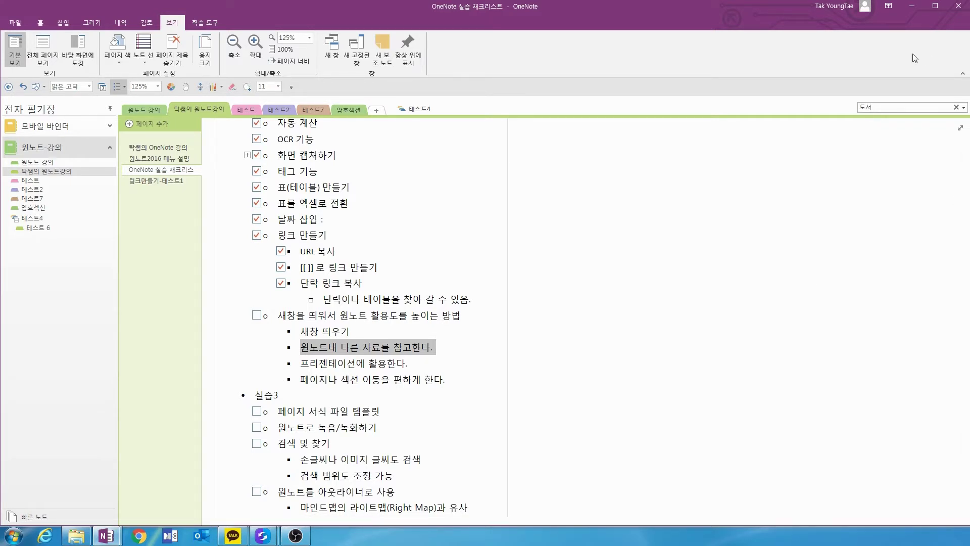
Show the original window's checklist in full page view, and place the second OneNote window so both checklists are visible side by side
click(960, 128)
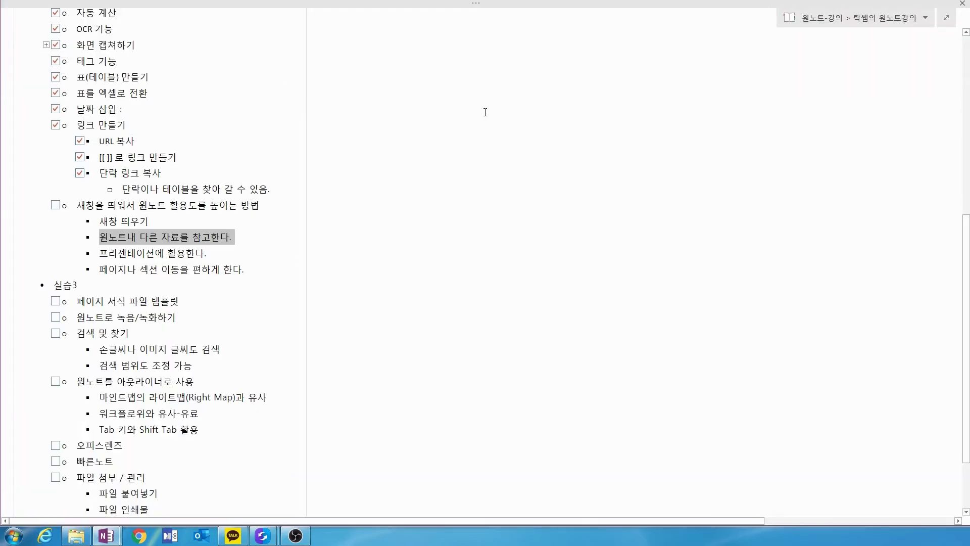
key(ctrl+m)
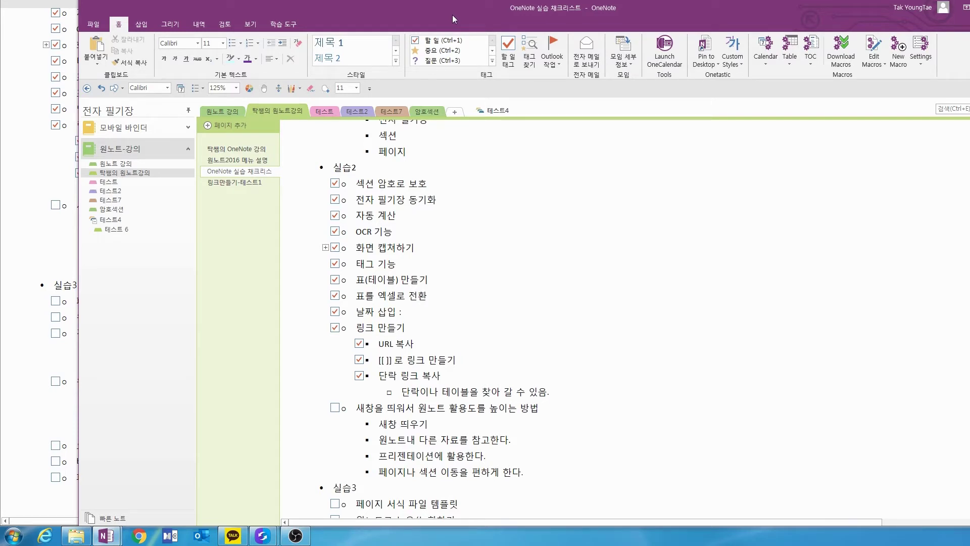
click(472, 437)
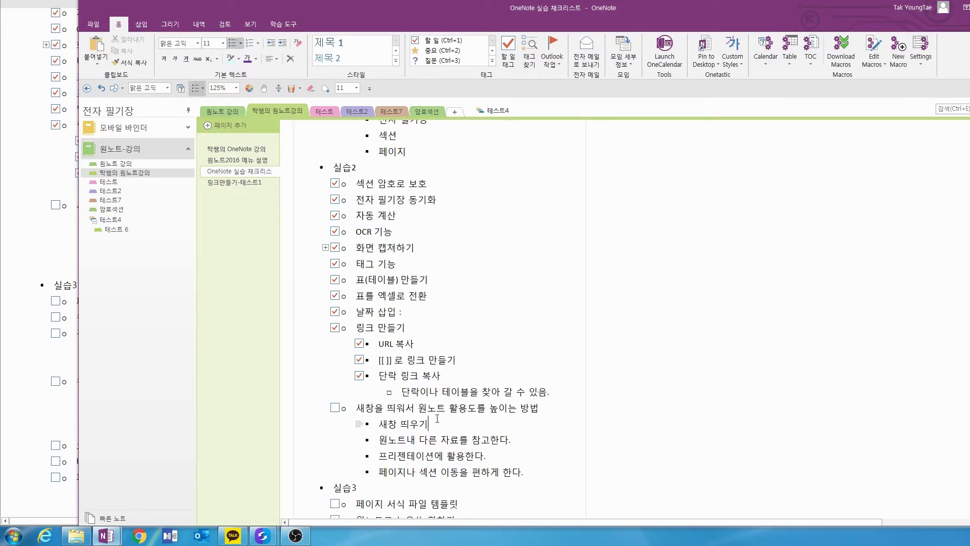
click(512, 454)
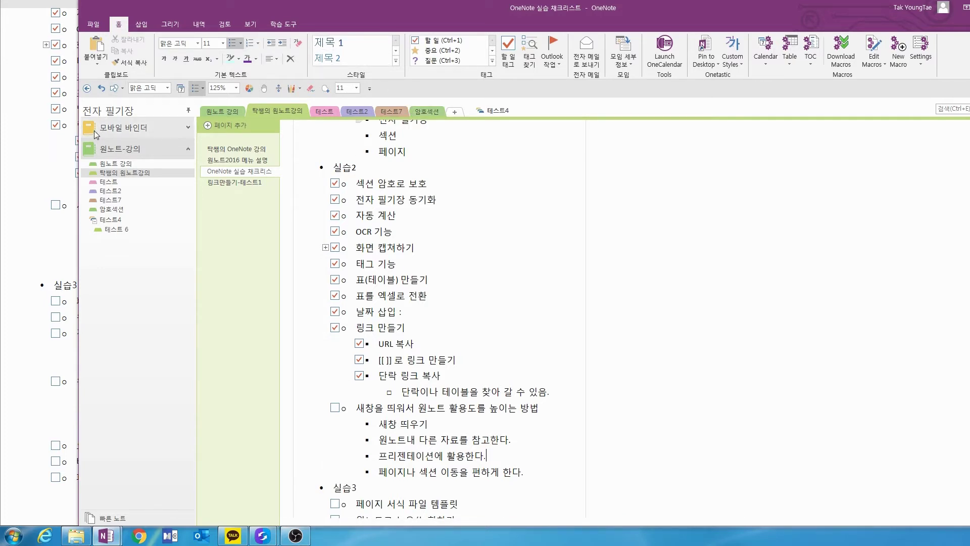
drag(317, 11, 545, 7)
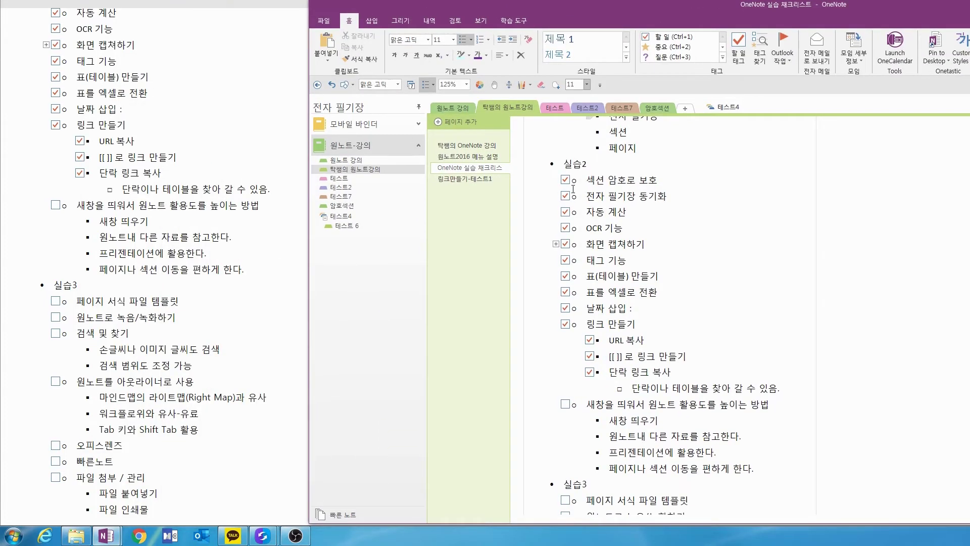
Highlight the 프리젠테이션에 활용한다. and 원노트내 다른 자료를 참고한다. lines with the yellow highlighter pen in the second window, and put the pen away
click(528, 86)
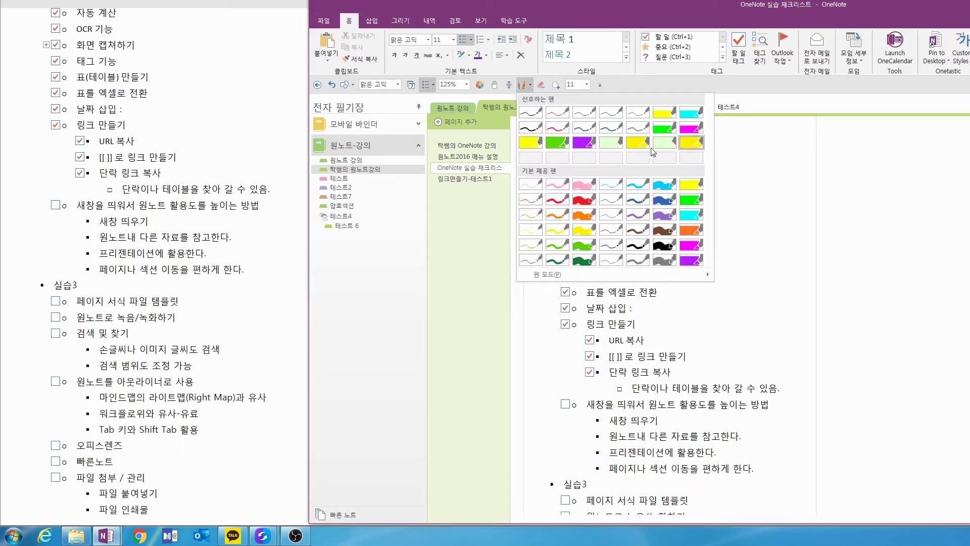
click(692, 146)
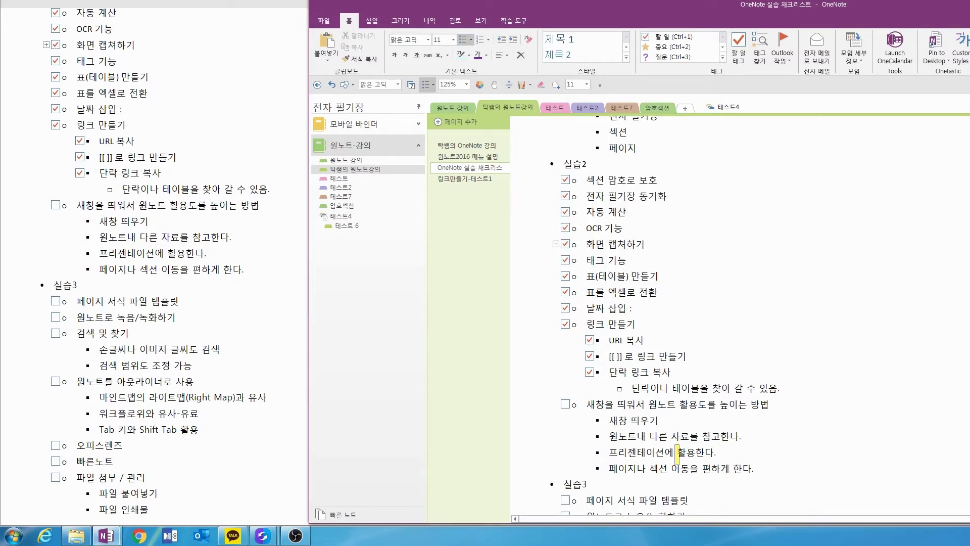
drag(612, 445, 717, 452)
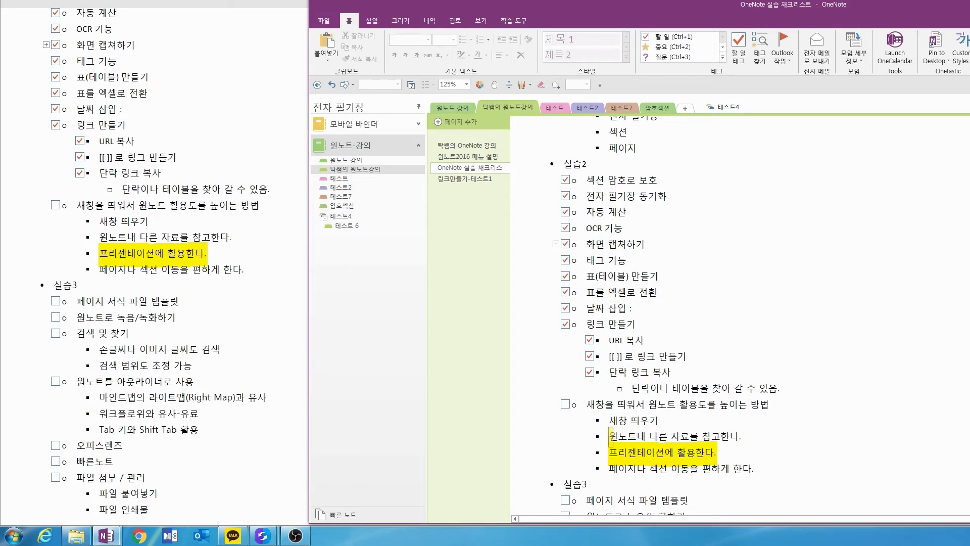
drag(610, 436, 741, 436)
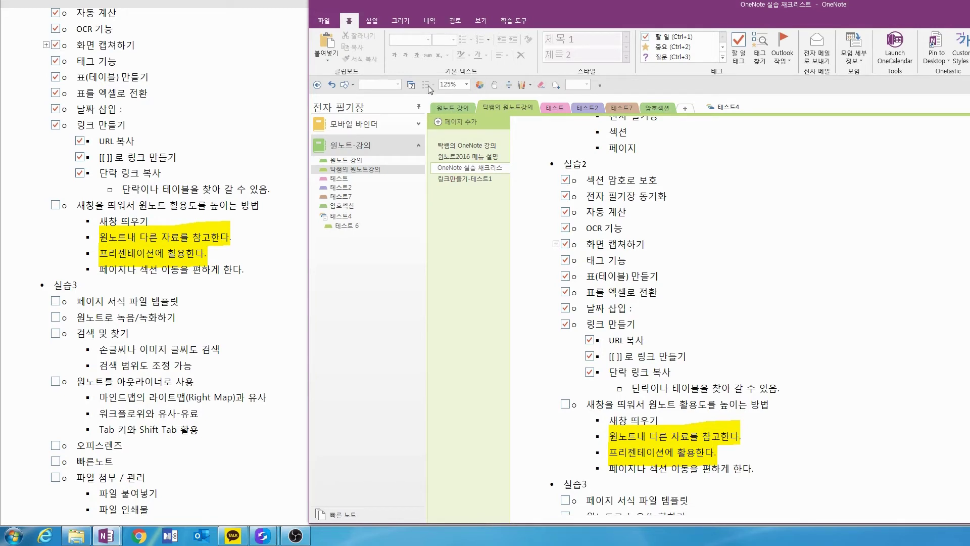
click(529, 85)
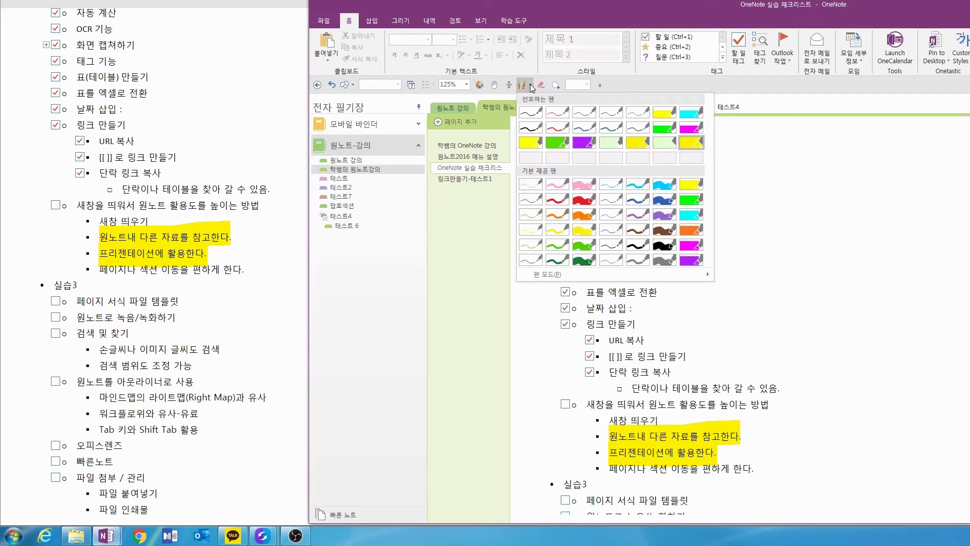
click(531, 87)
click(496, 84)
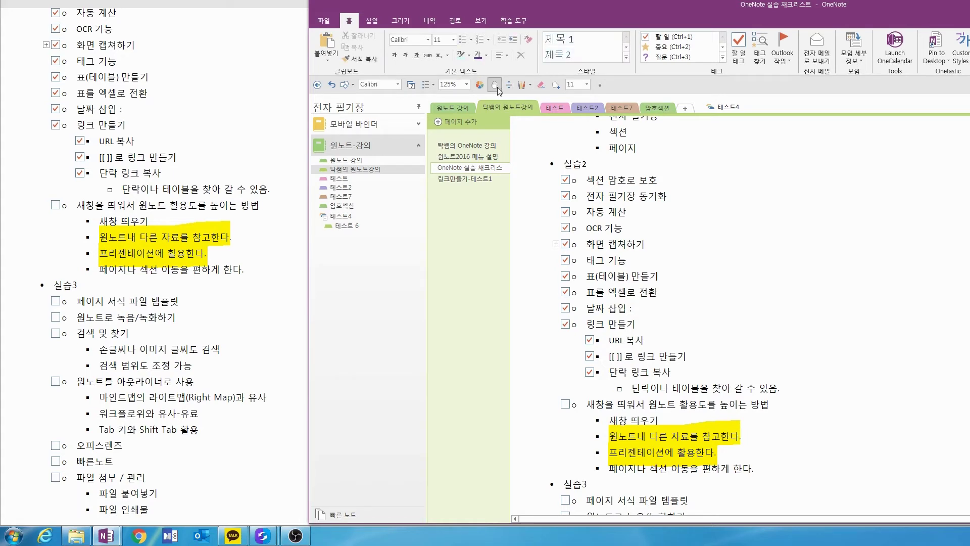
mouse_move(705, 449)
mouse_down()
mouse_move(709, 419)
mouse_move(710, 433)
mouse_up()
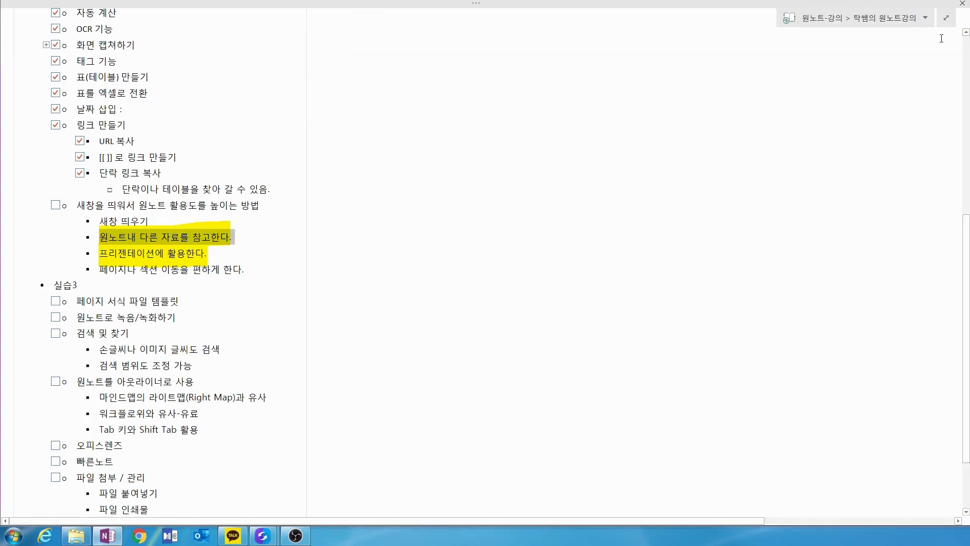
Leave full page view in the original window, and expand and collapse the 모바일 바인더 notebook to view its sections
click(950, 25)
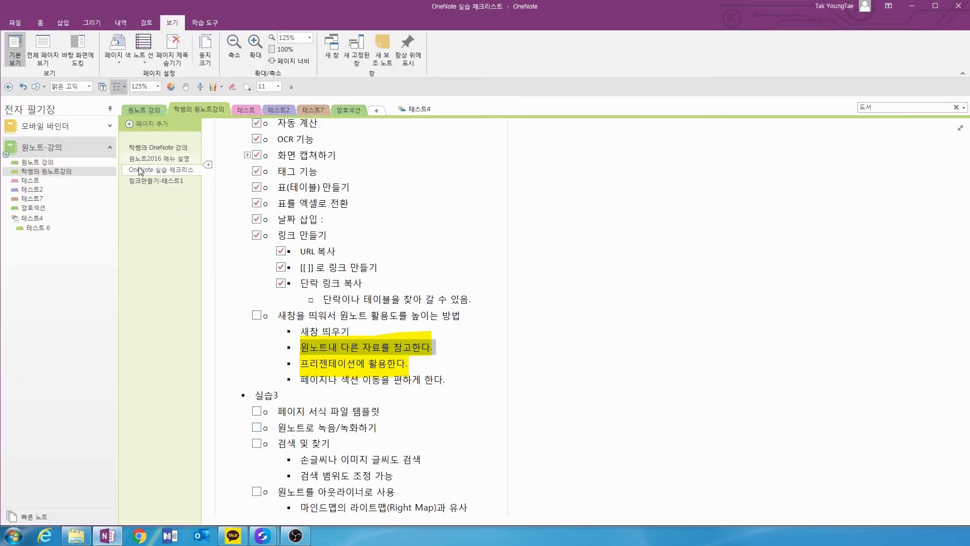
click(109, 125)
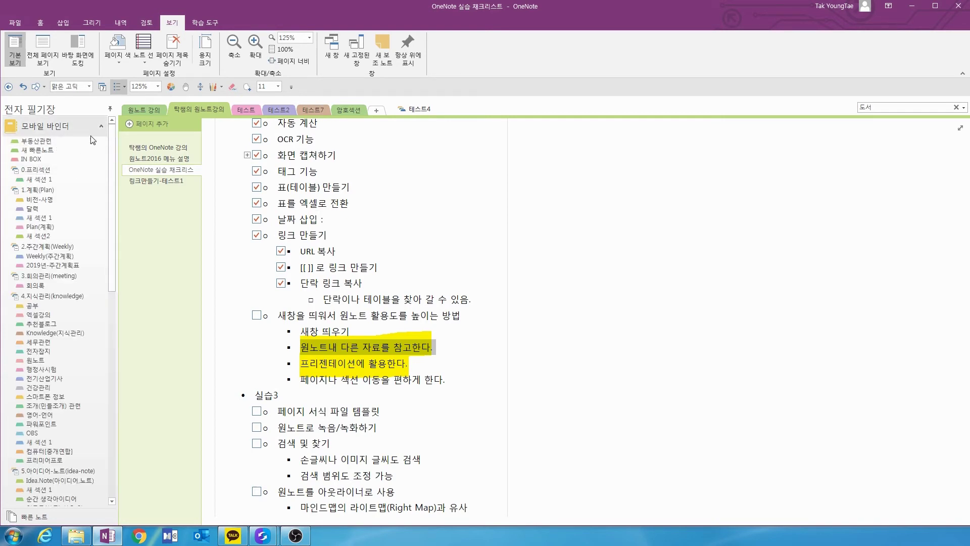
click(103, 130)
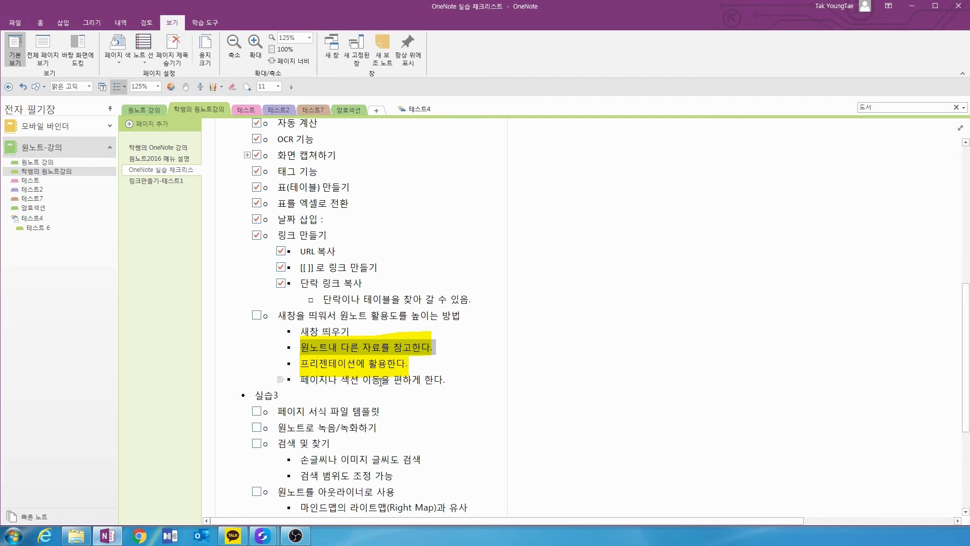
Erase the yellow highlighter strokes from the two checklist lines, and return to text entry mode
click(420, 360)
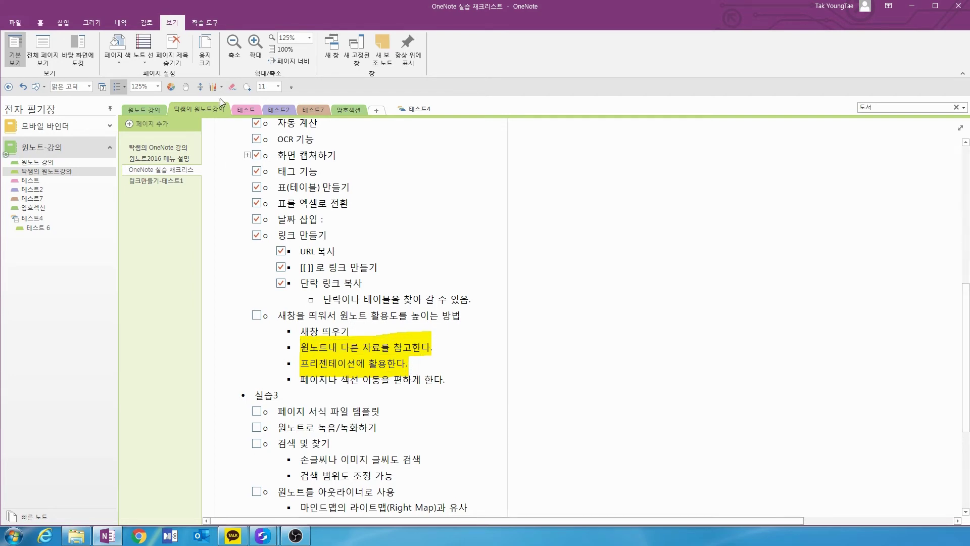
click(89, 23)
click(86, 48)
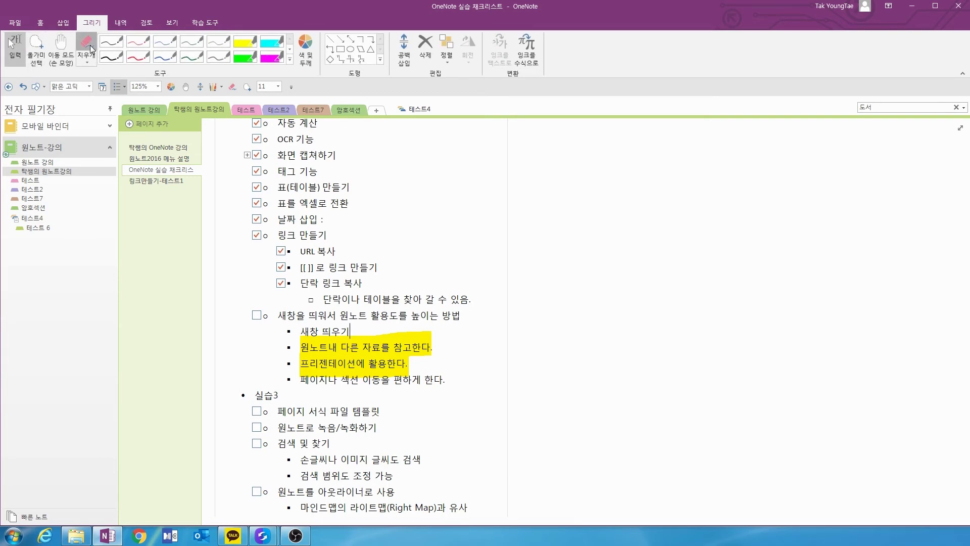
click(372, 347)
click(363, 367)
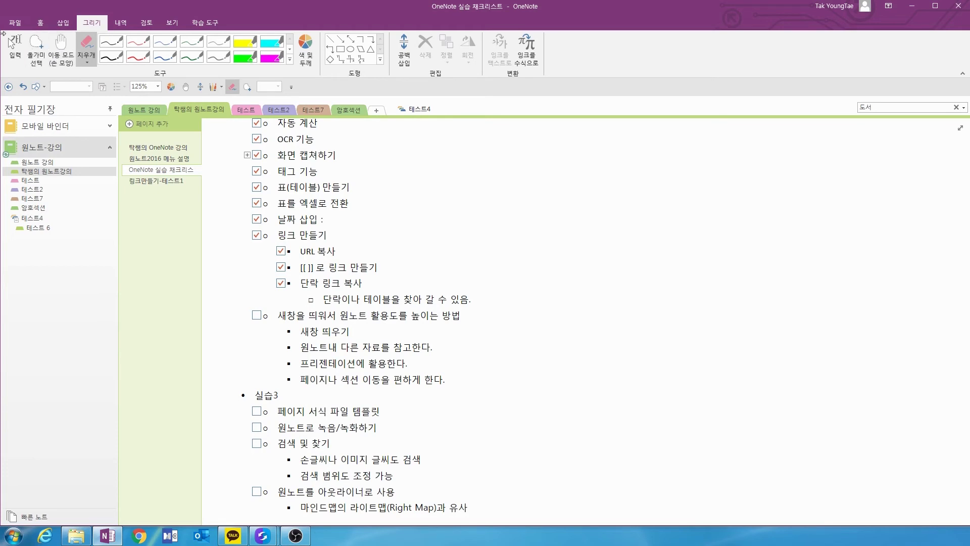
click(15, 46)
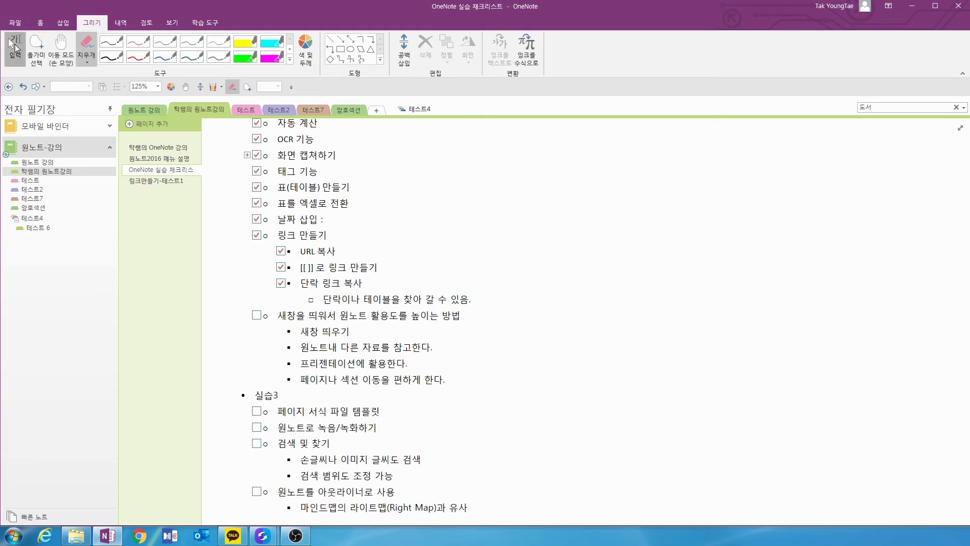
Check off 새창을 띄워서 원노트 활용도를 높이는 방법, and collapse the sub-items of it and of 링크 만들기
click(257, 315)
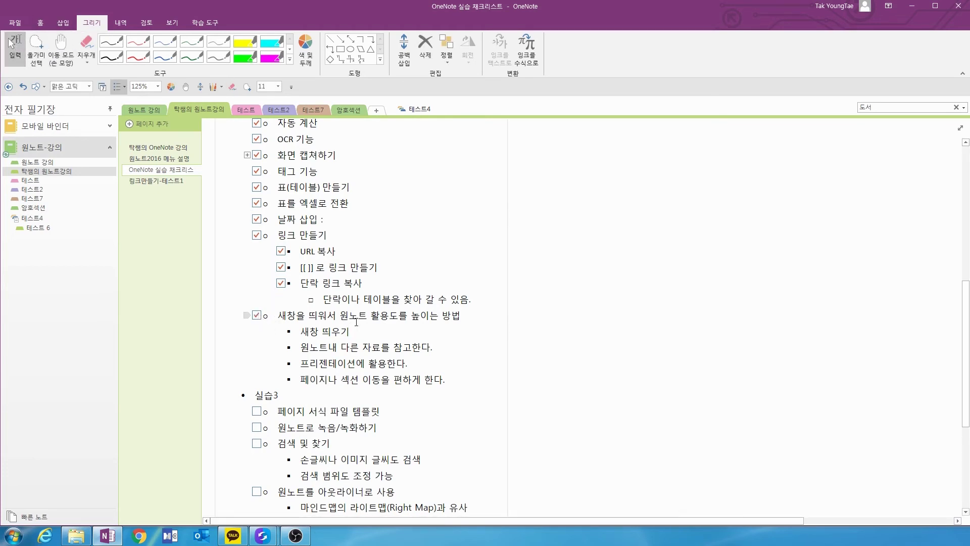
double_click(246, 315)
double_click(244, 236)
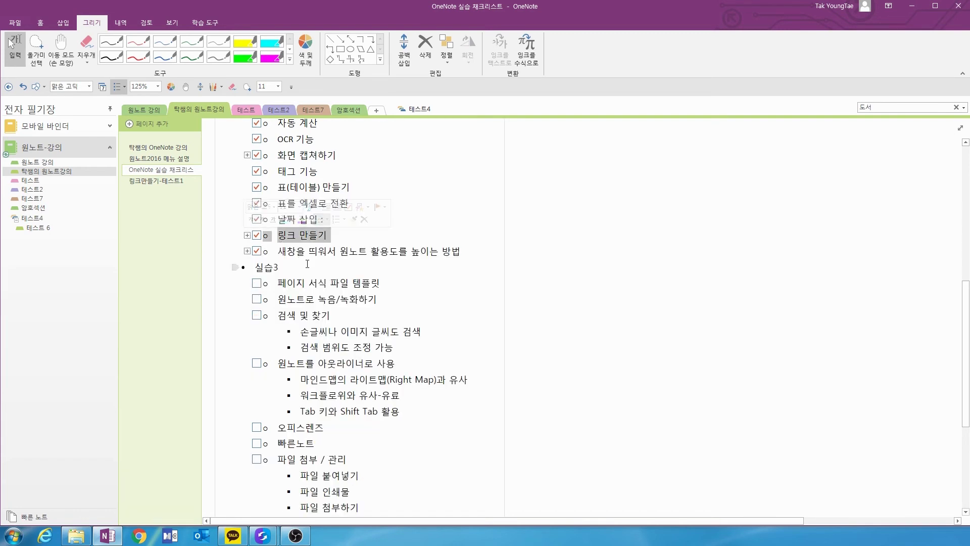
Look over the completed 실습2 items and the remaining 실습3 items of the checklist
scroll(320, 271, up, 3)
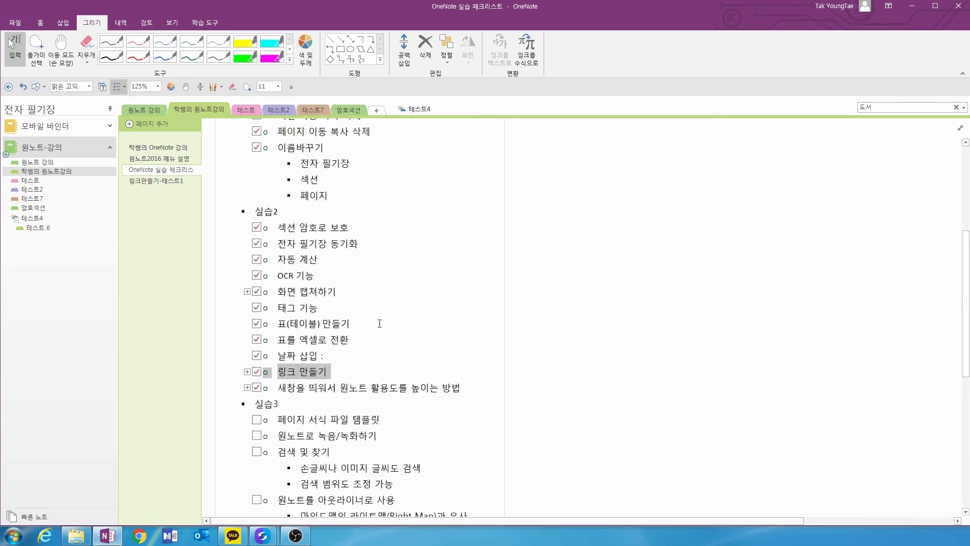
scroll(409, 401, down, 3)
scroll(410, 400, up, 2)
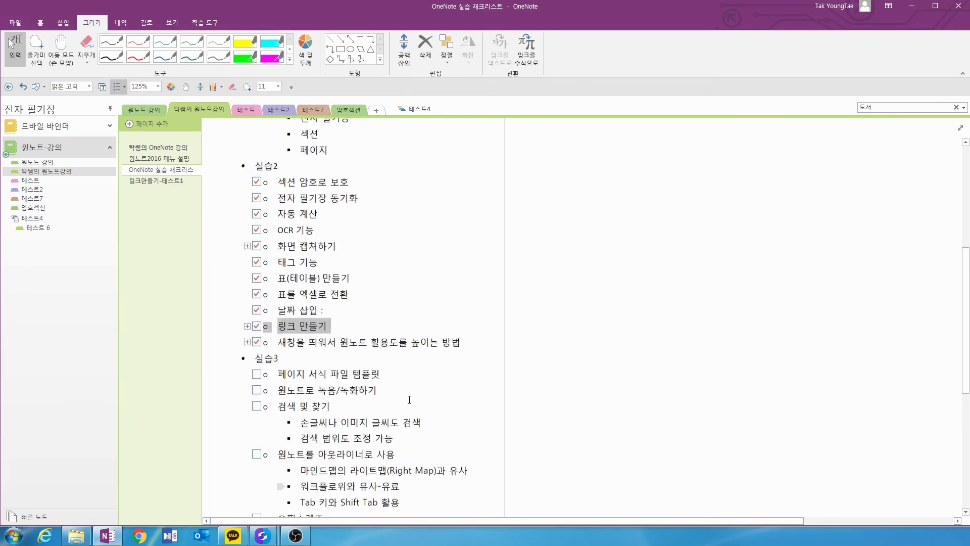
scroll(409, 400, down, 3)
scroll(409, 400, down, 4)
scroll(407, 396, up, 7)
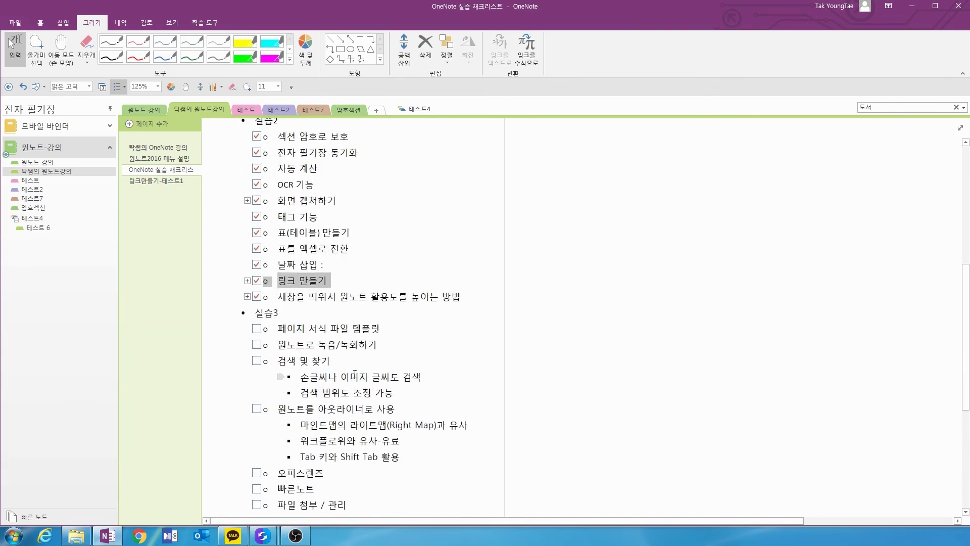
scroll(352, 373, up, 3)
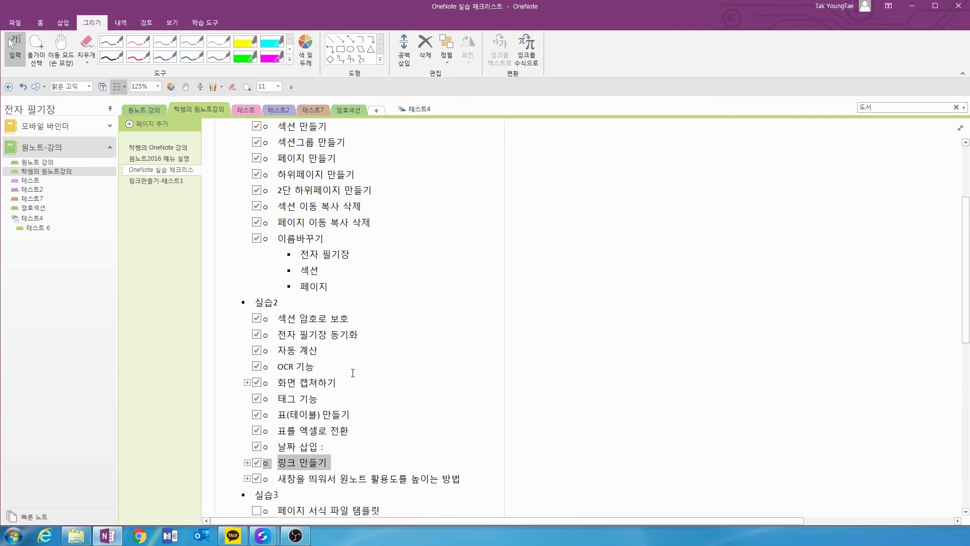